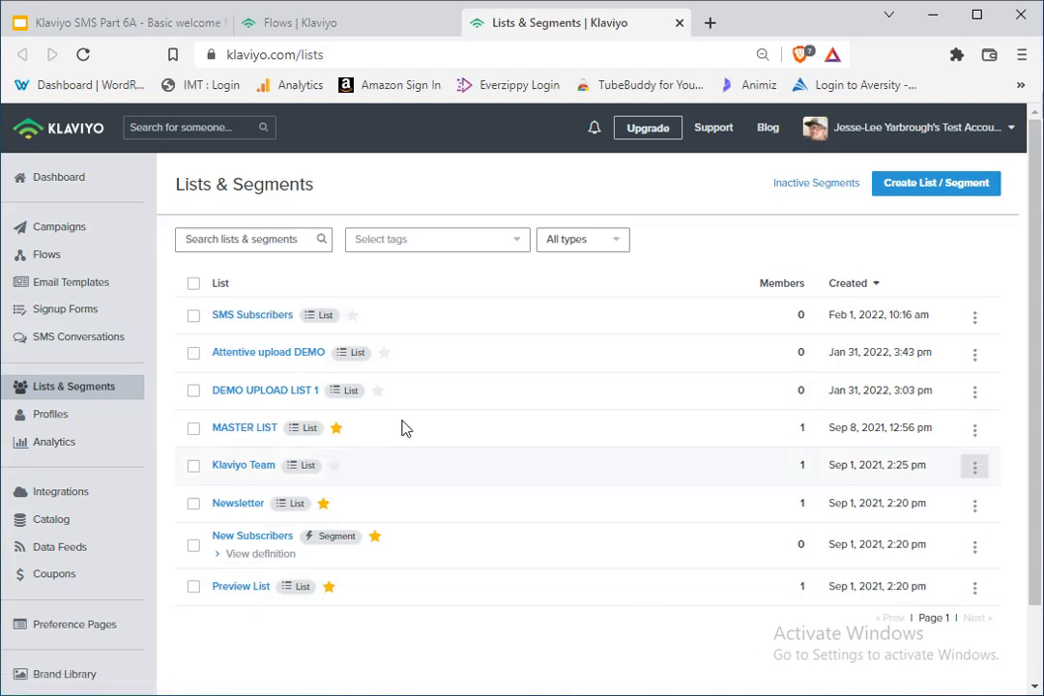
scroll(406, 457, "down", 1)
scroll(404, 455, "down", 1)
scroll(365, 455, "up", 1)
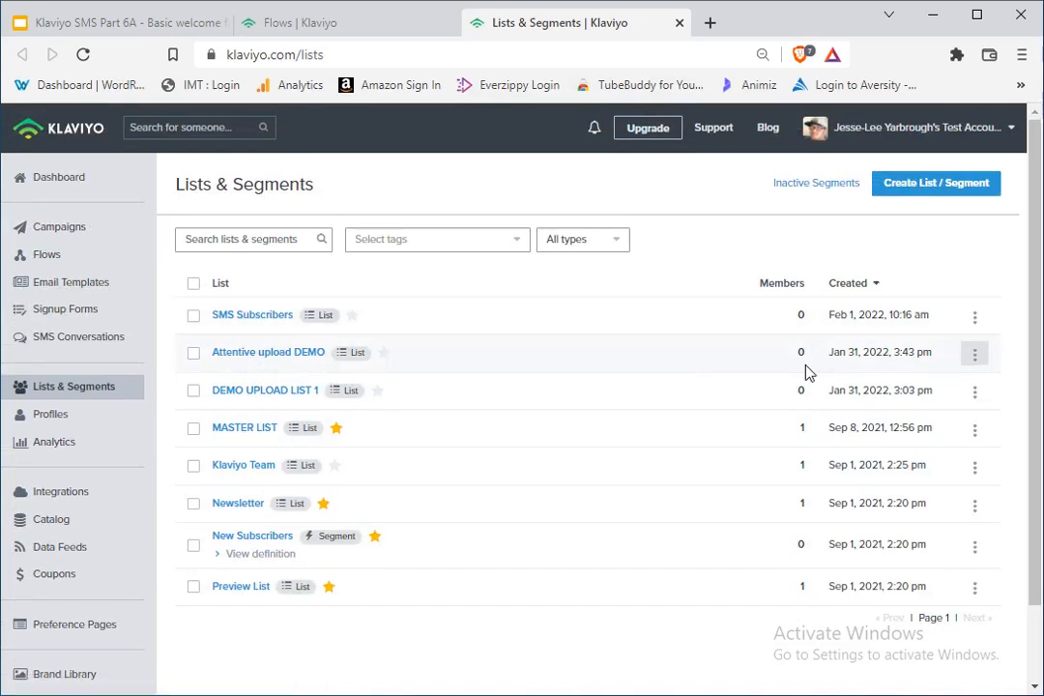
scroll(175, 461, "down", 1)
scroll(136, 430, "up", 1)
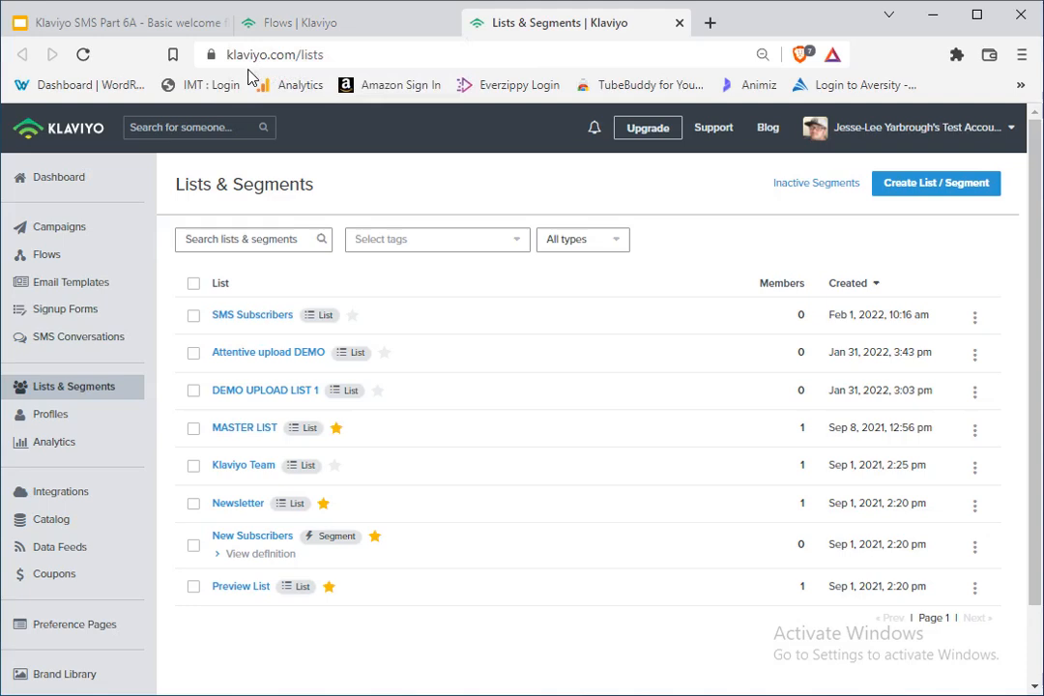
Step: Open the signup forms page in a separate browser tab and open the Birthday gift form for editing
right_click(58, 319)
left_click(97, 326)
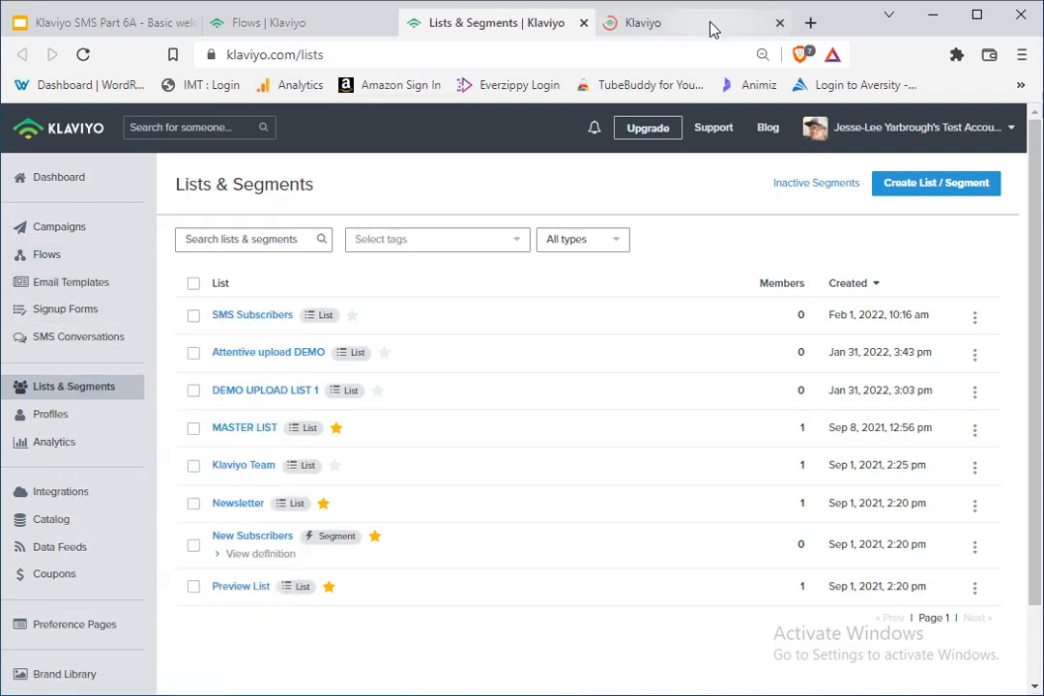
left_click(710, 28)
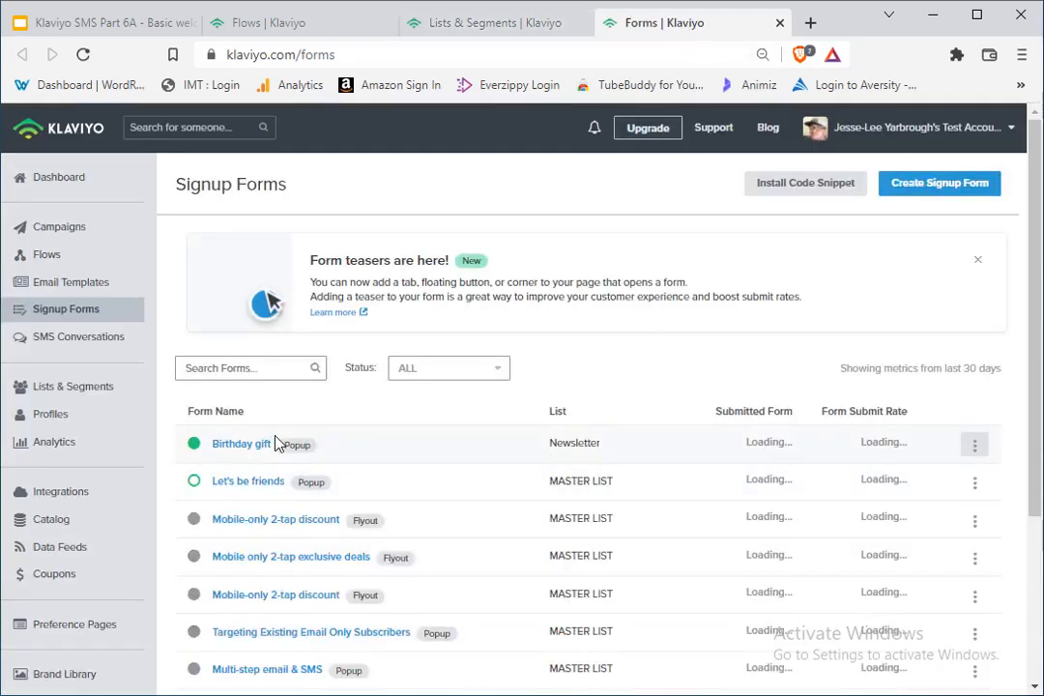
left_click(244, 444)
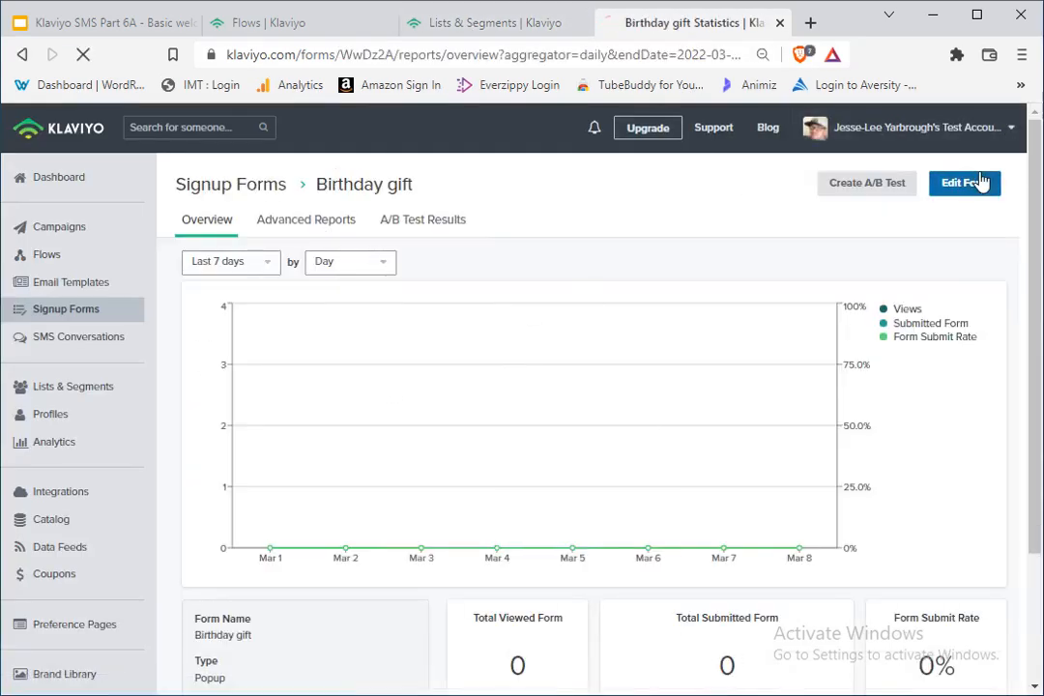
left_click(956, 180)
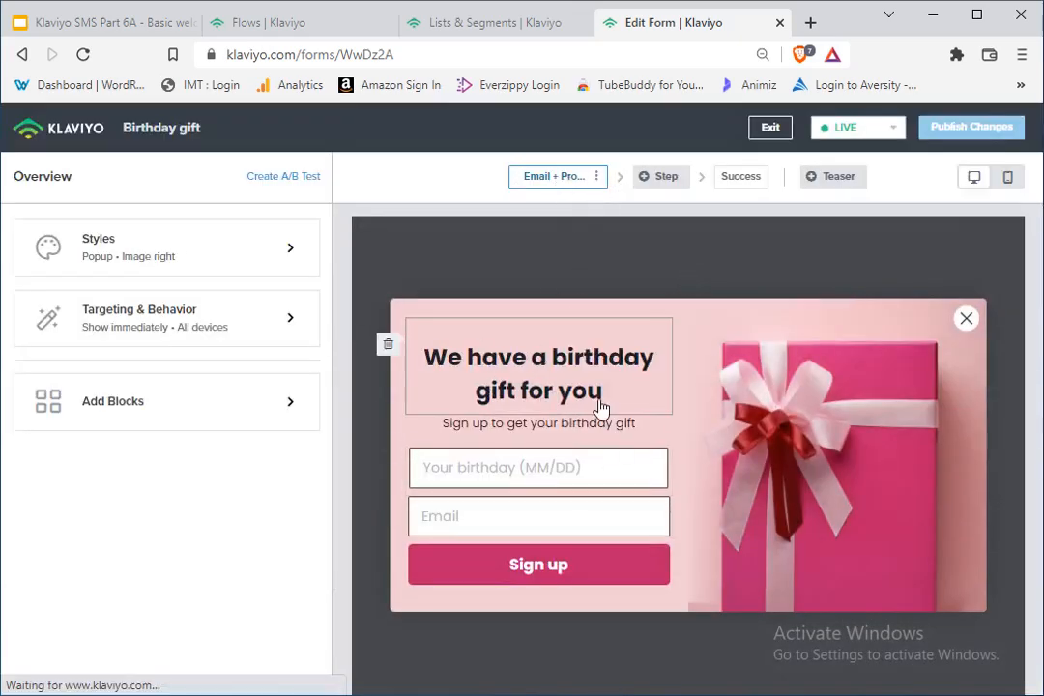
Step: Add an SMS Opt-in step to the Birthday gift form that subscribes people to the SMS Subscribers list
left_click(665, 174)
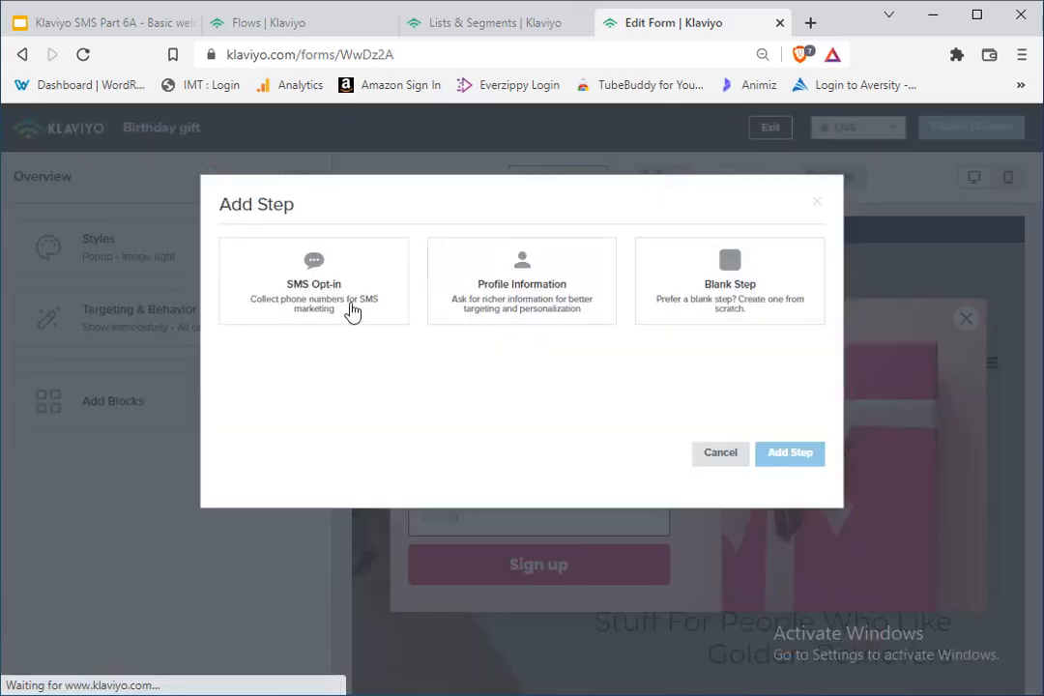
left_click(331, 282)
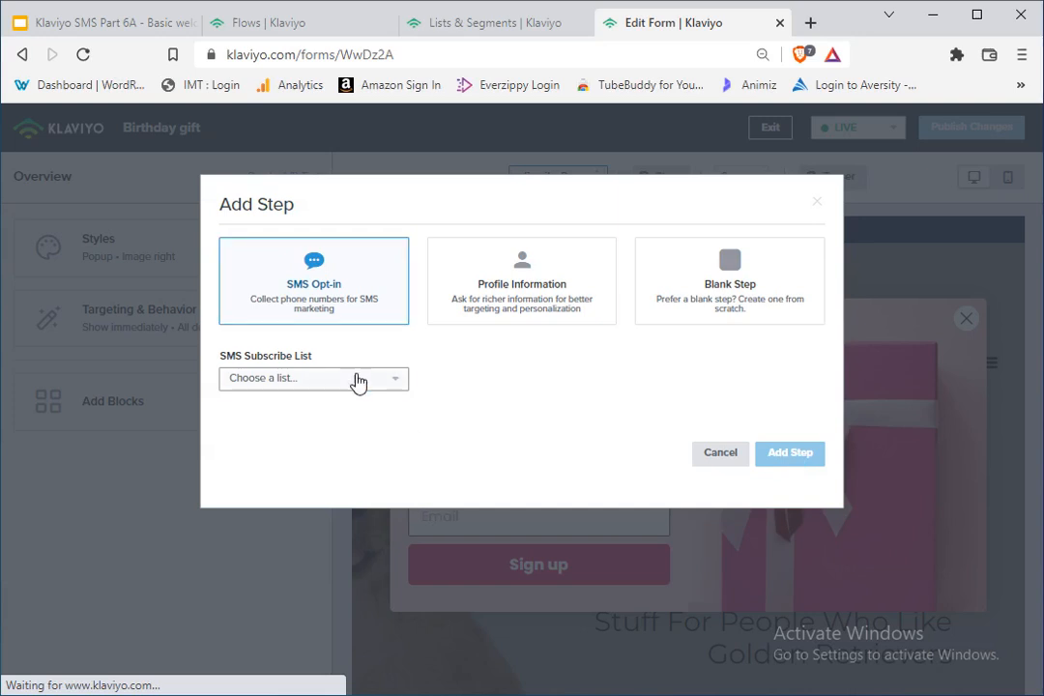
left_click(359, 383)
left_click(316, 496)
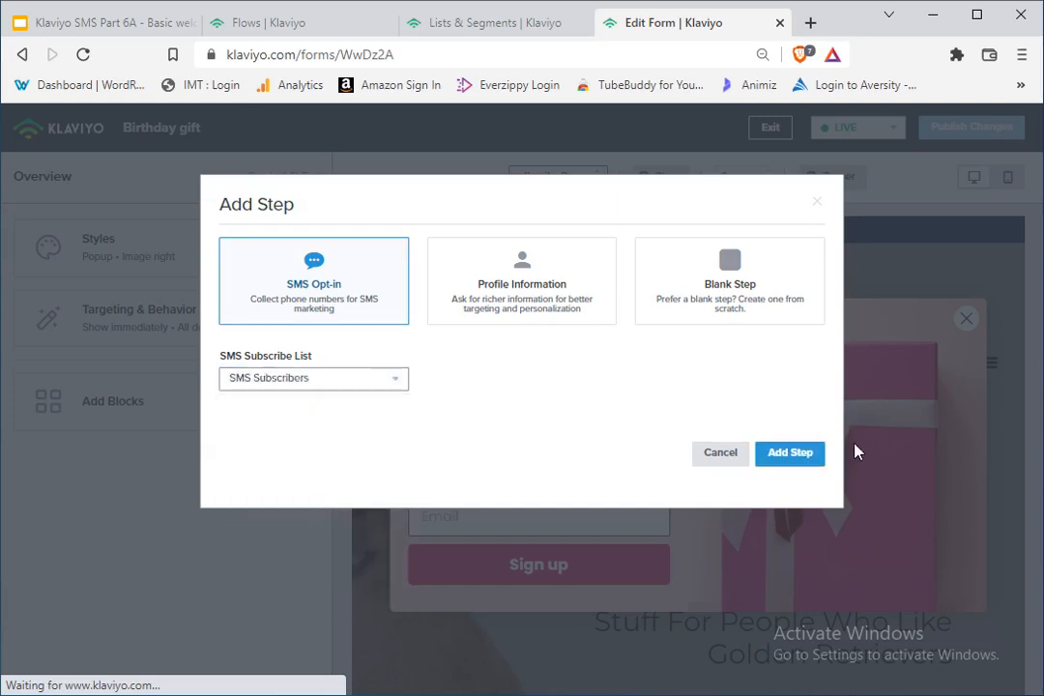
left_click(795, 453)
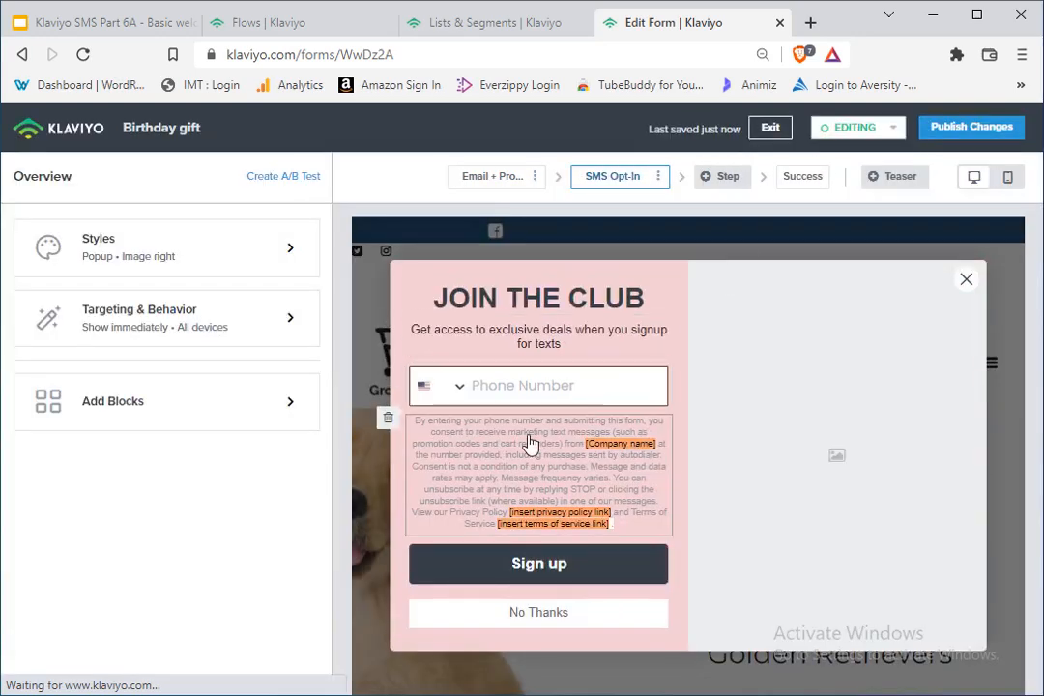
Step: Insert "20% off" before "JOIN THE CLUB" in the SMS opt-in step's heading
left_click(513, 296)
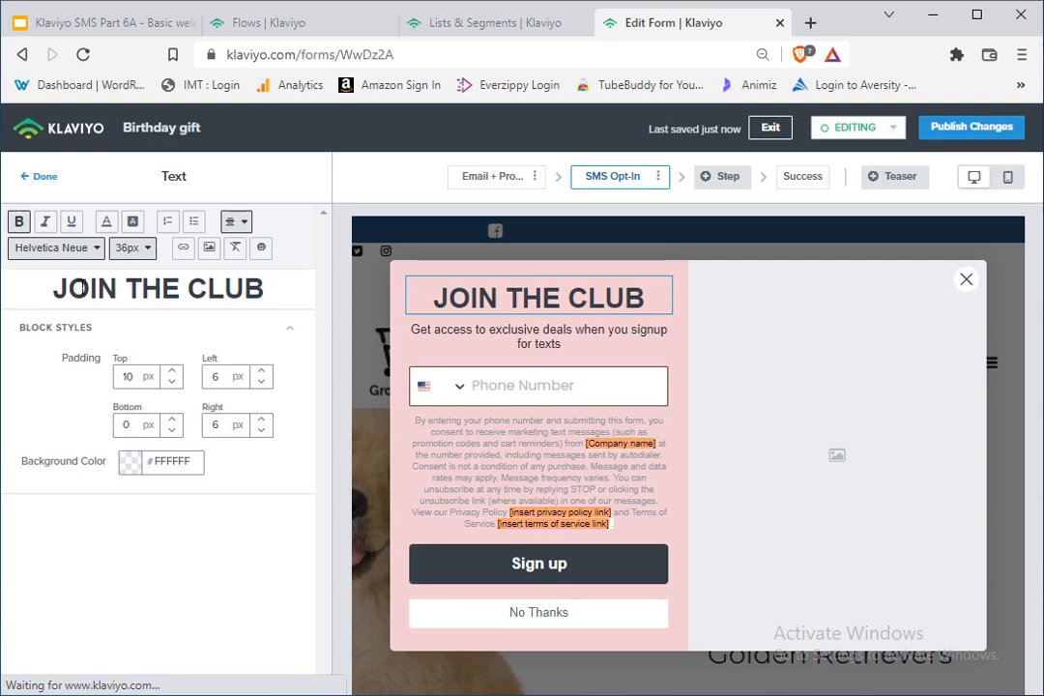
type("20")
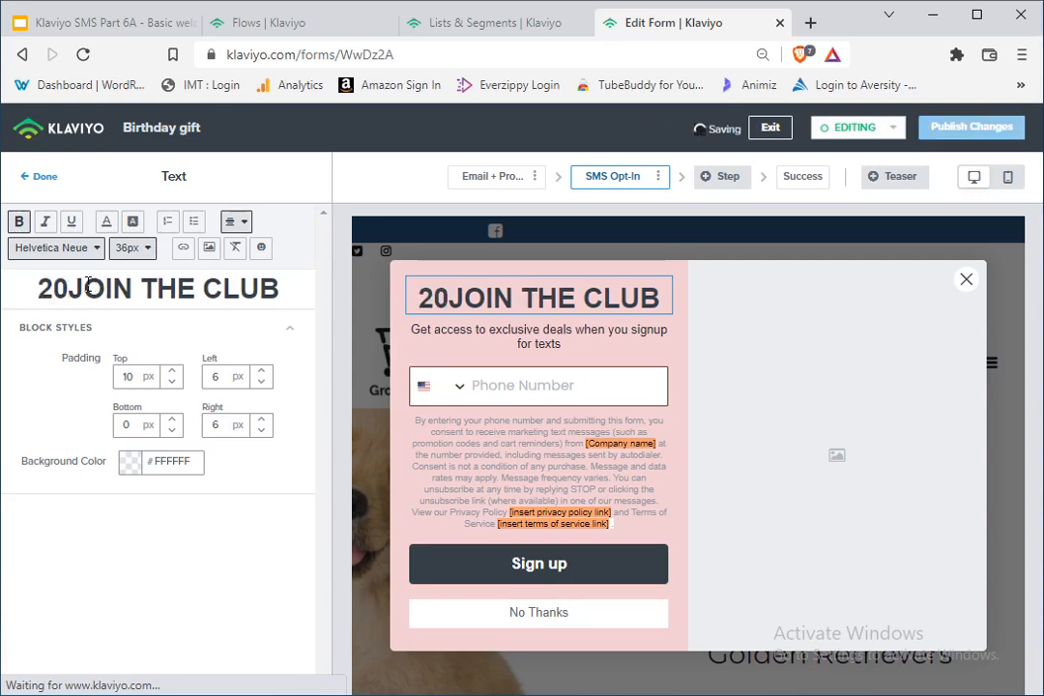
type("% off")
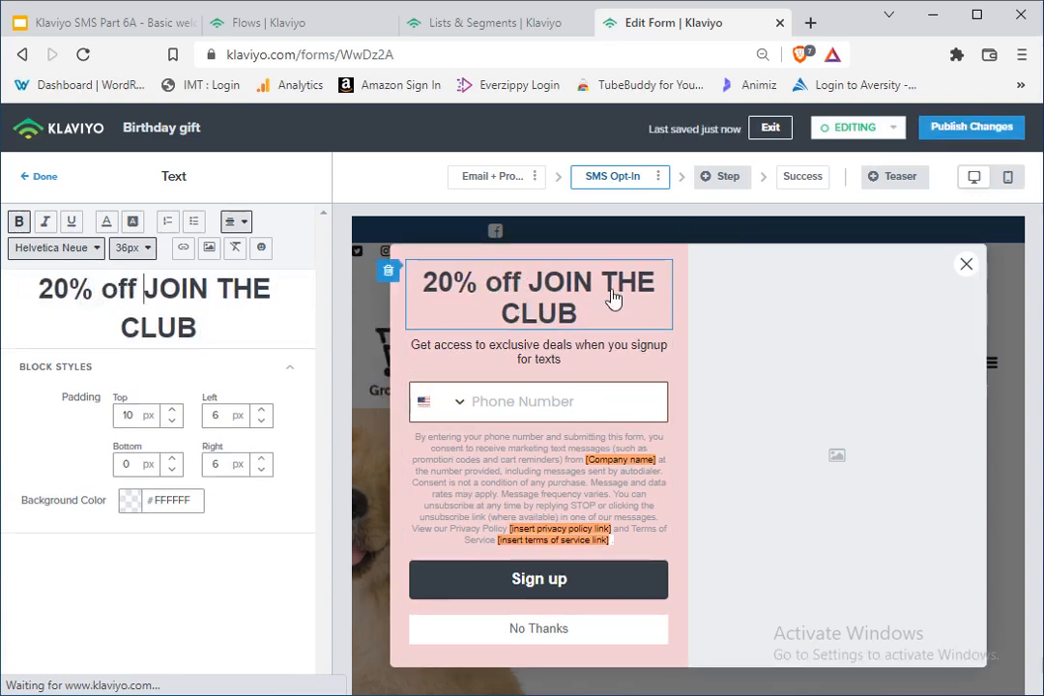
left_click(483, 23)
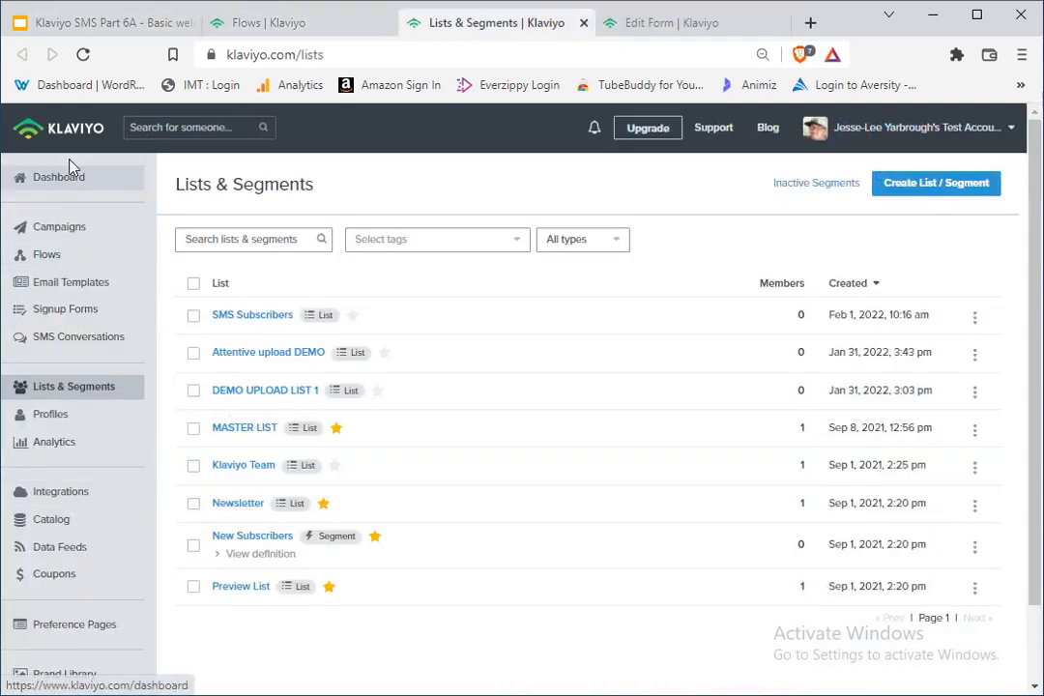
left_click(642, 26)
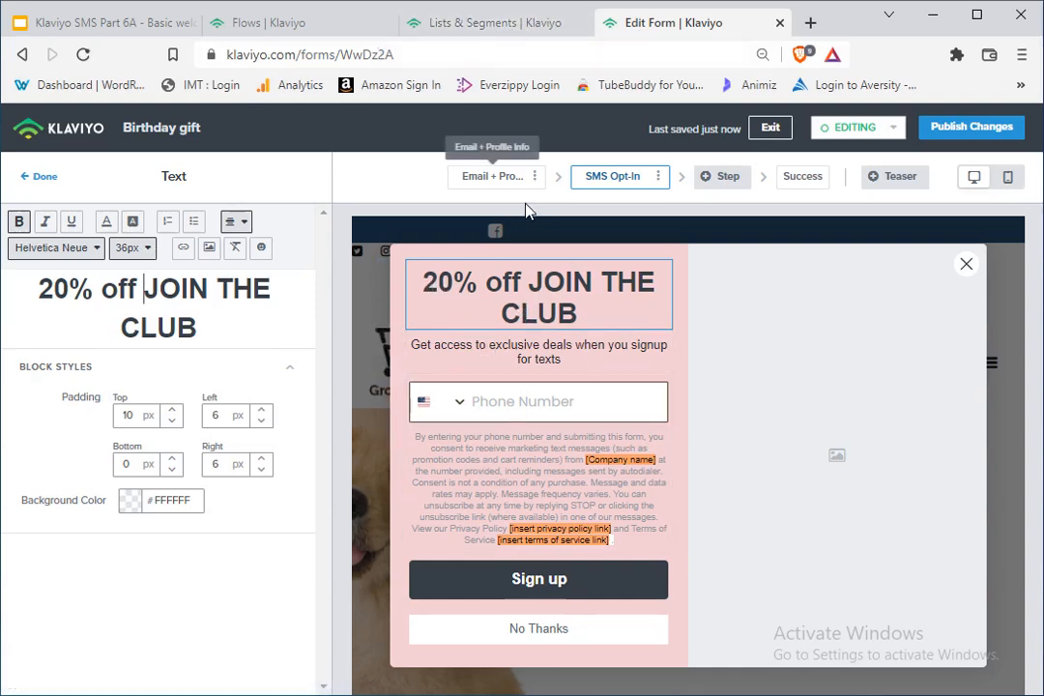
left_click(483, 29)
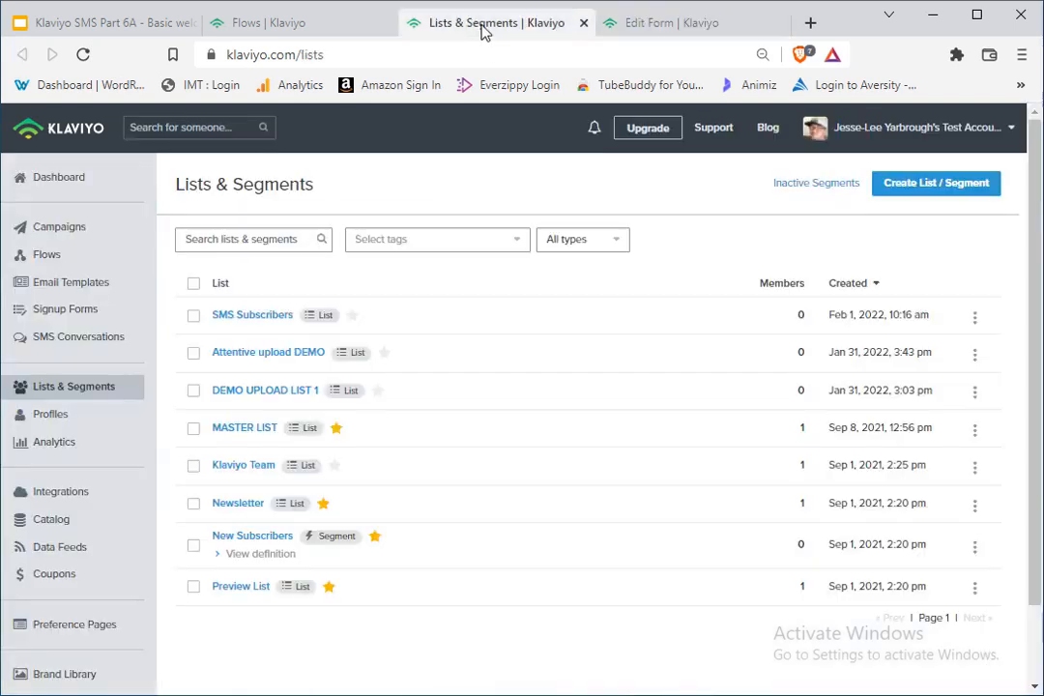
left_click(290, 25)
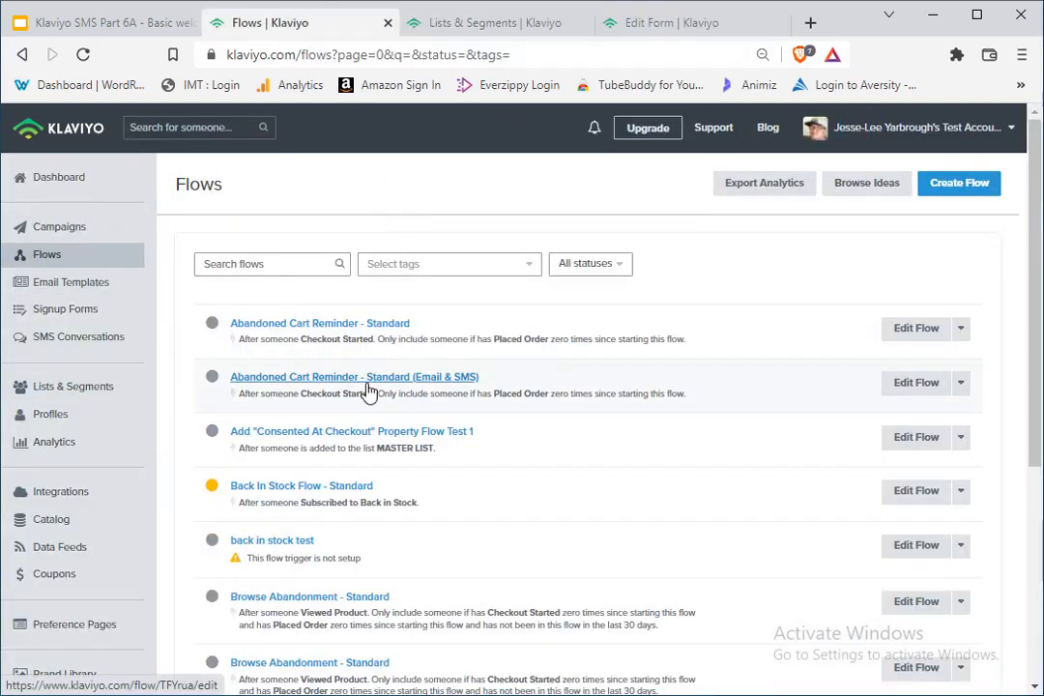
left_click(638, 23)
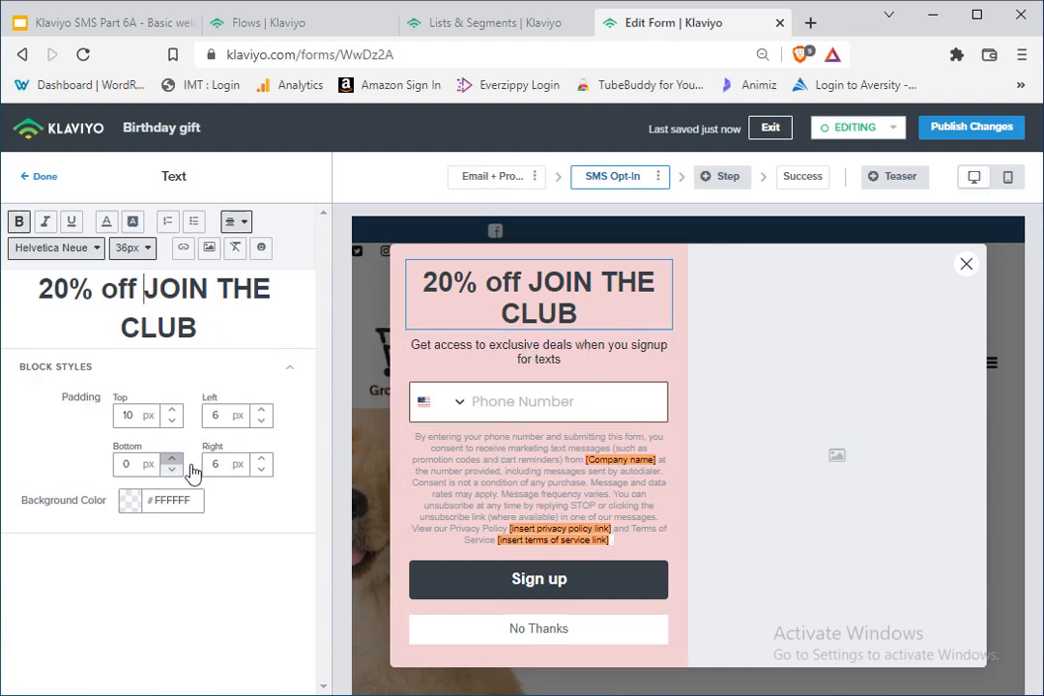
Step: Search the flows for "email" and open the Email only Welcome Series flow
left_click(307, 24)
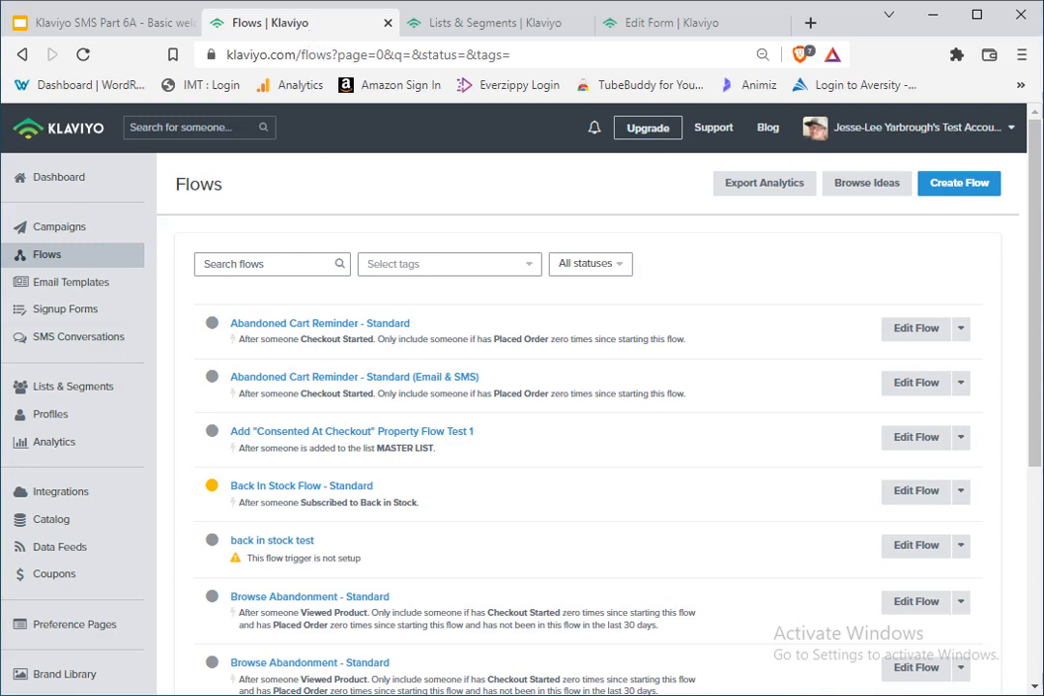
left_click(314, 265)
type("em")
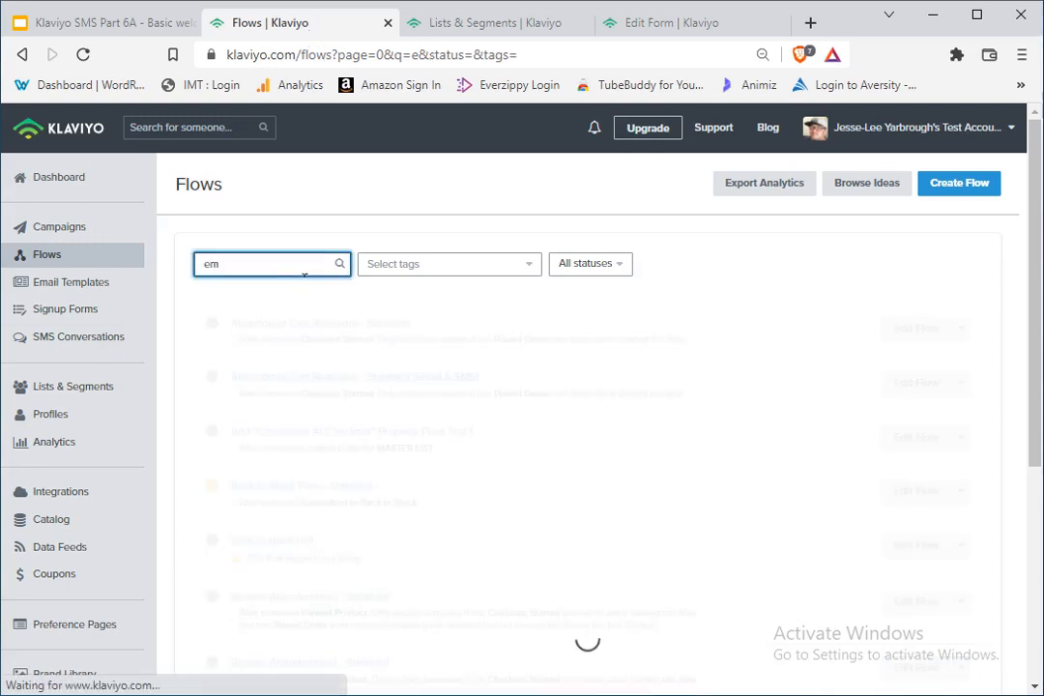
type("ail")
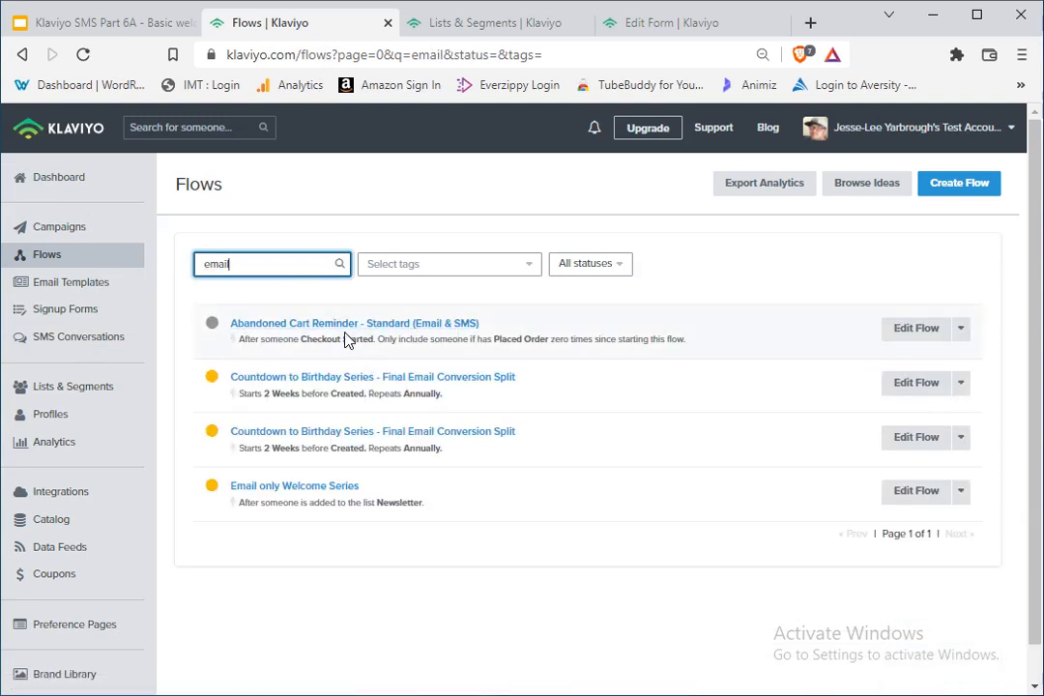
left_click(296, 495)
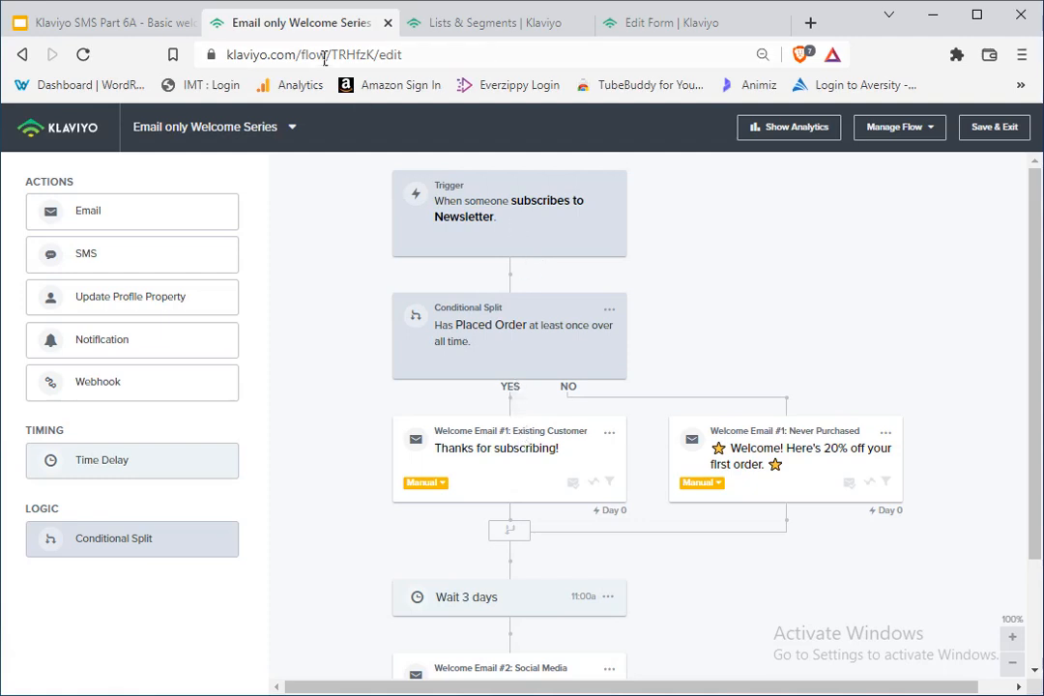
Step: Check the Newsletter list and its member count among the lists and segments
left_click(494, 25)
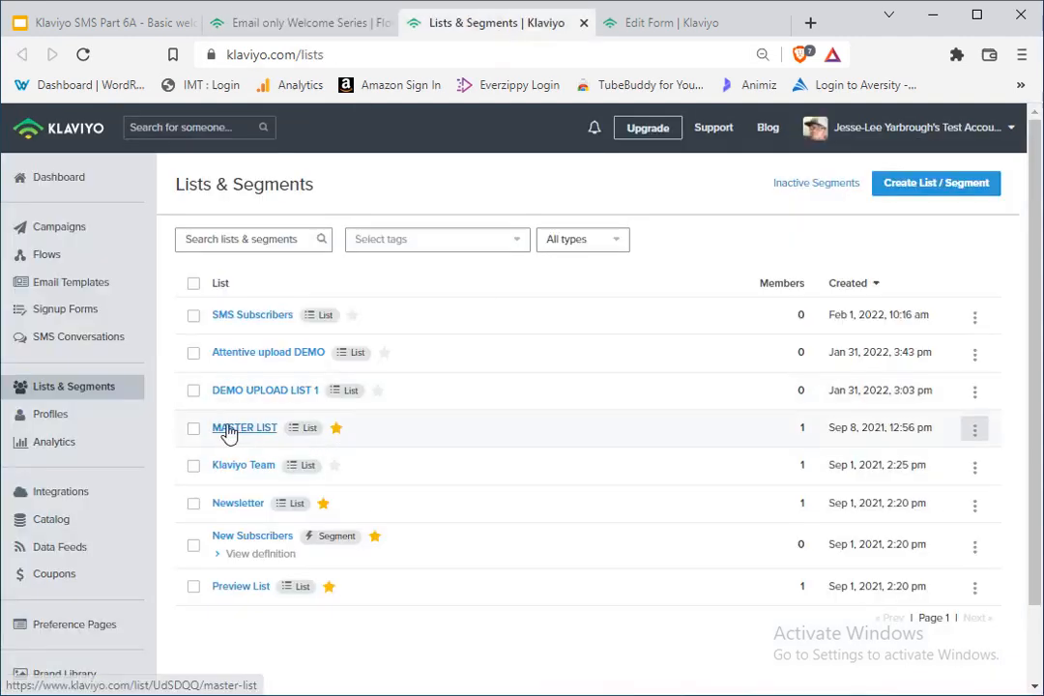
left_click_drag(206, 509, 277, 507)
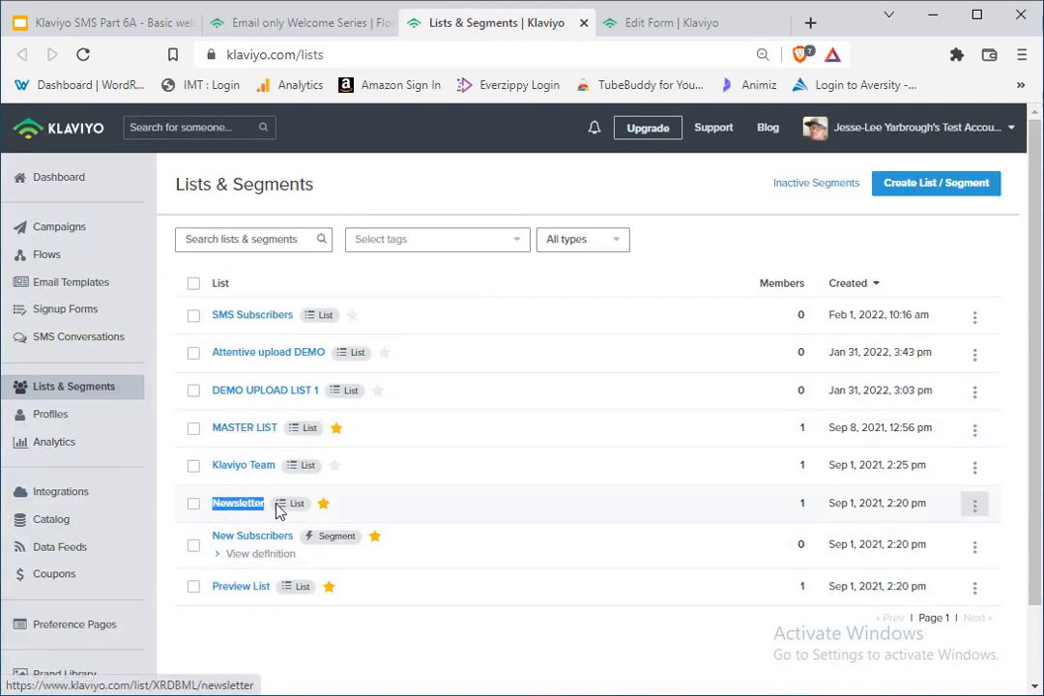
double_click(810, 510)
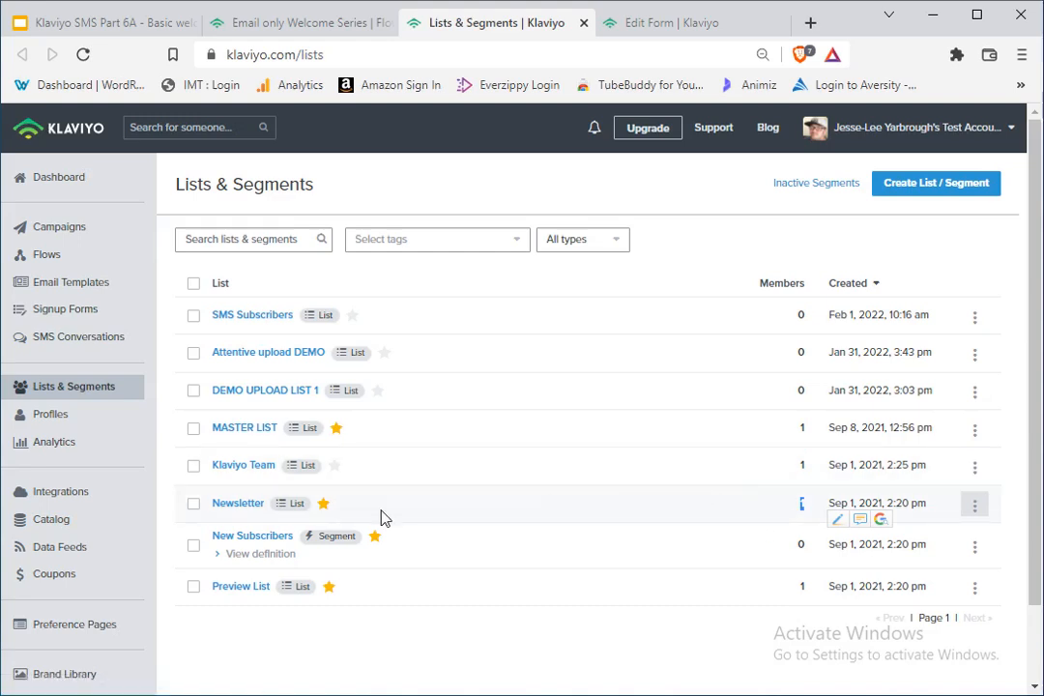
Step: Examine the Email only Welcome Series flow's trigger and compare it with the Birthday gift form's SMS opt-in step
left_click(290, 25)
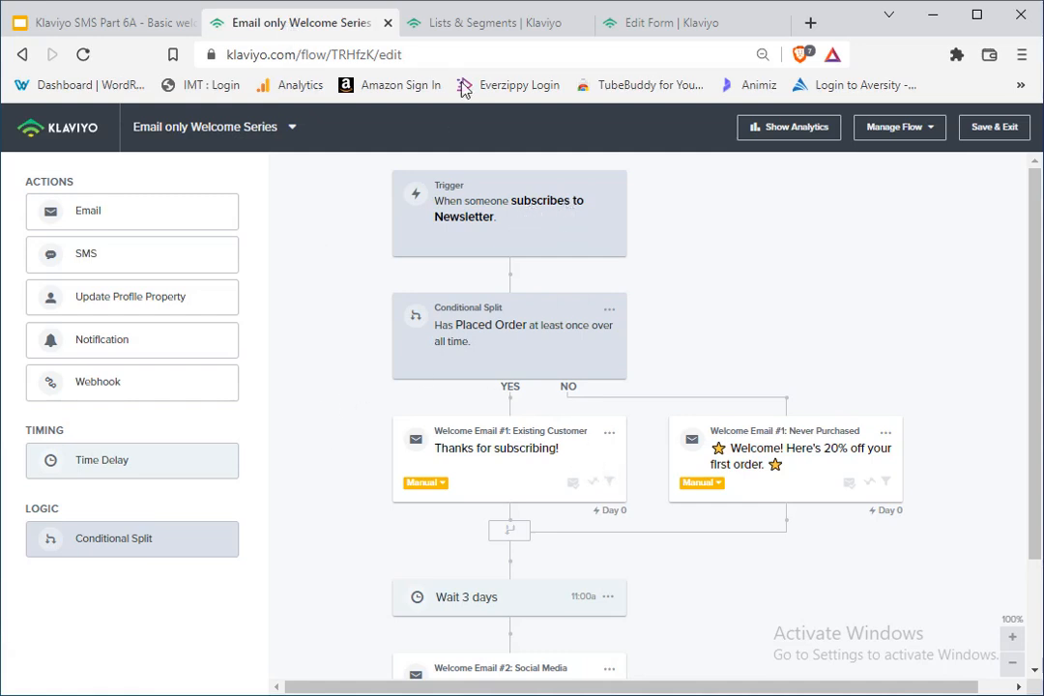
left_click(684, 22)
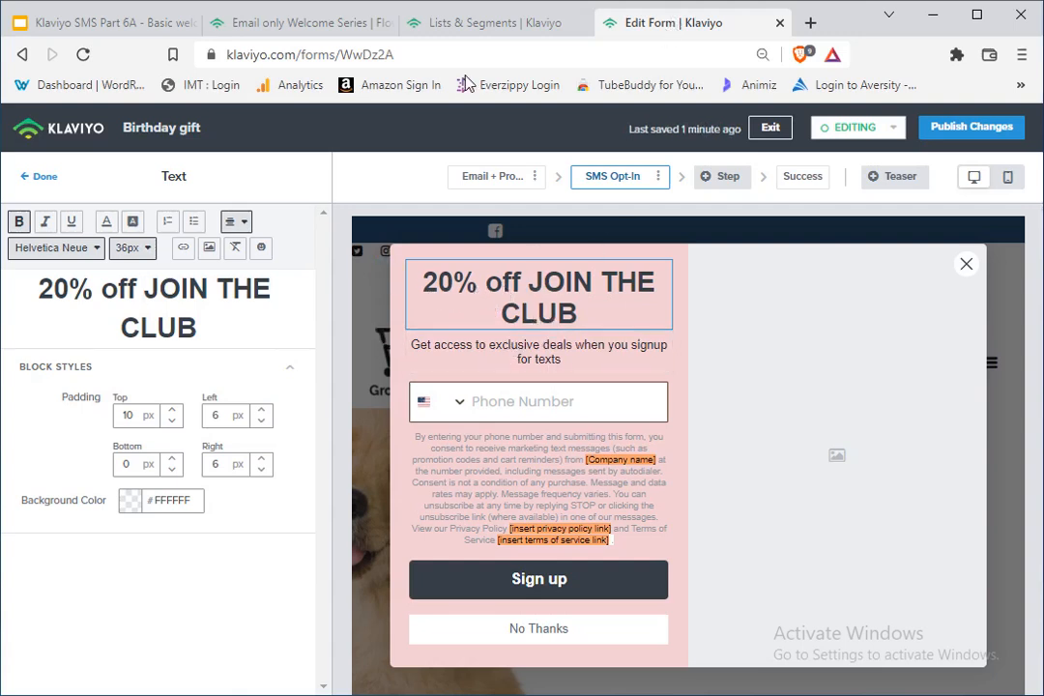
left_click(293, 27)
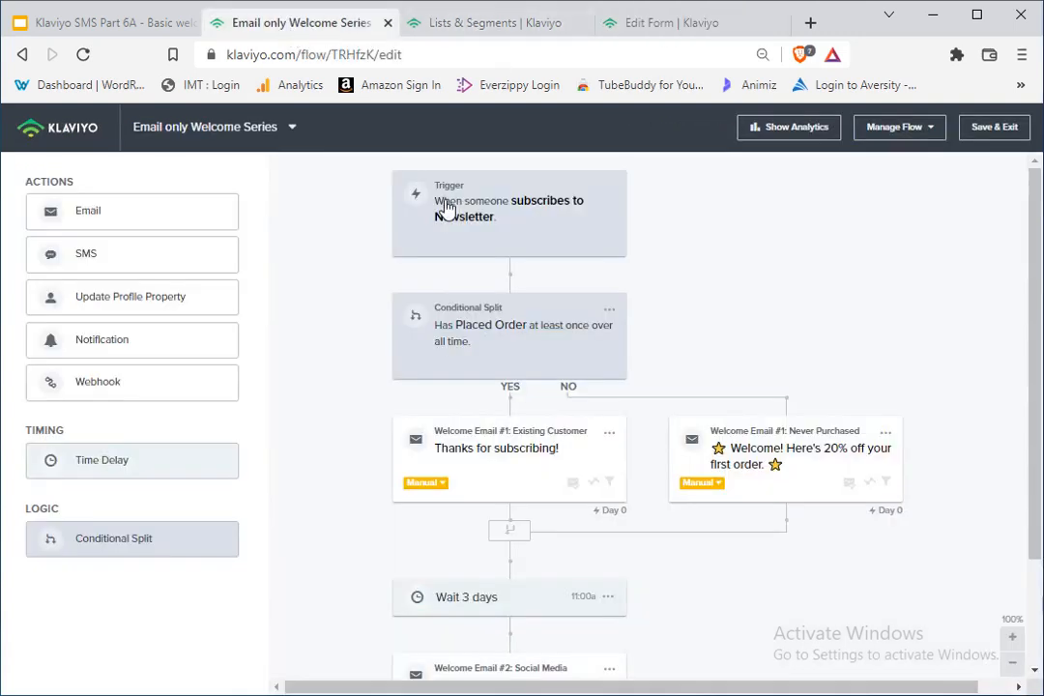
left_click_drag(432, 188, 495, 233)
left_click(611, 23)
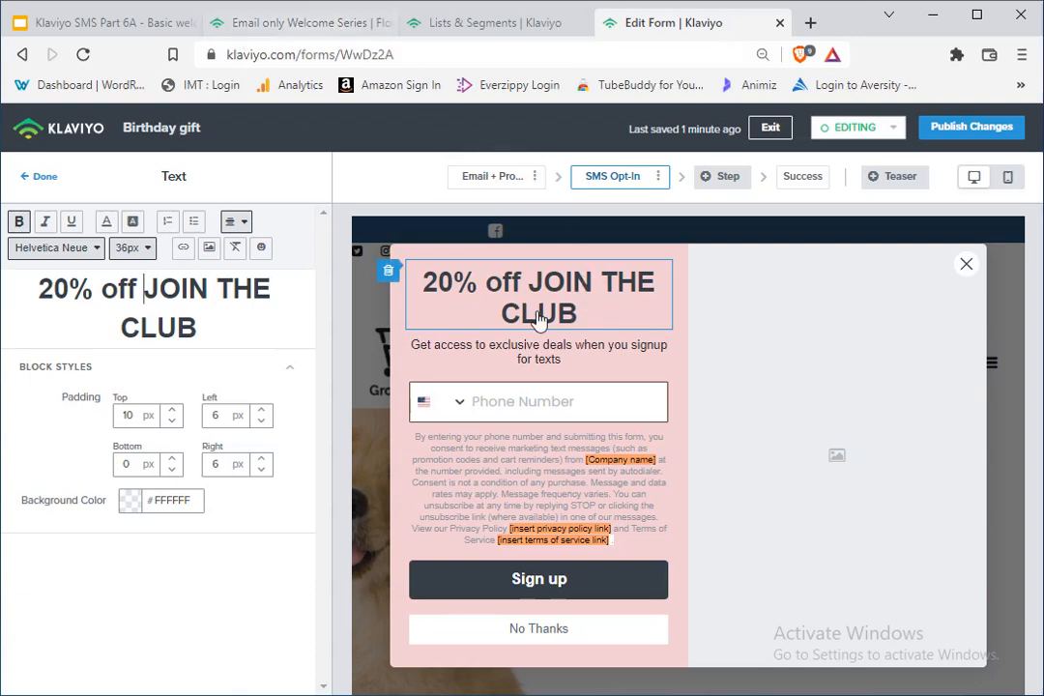
left_click(300, 23)
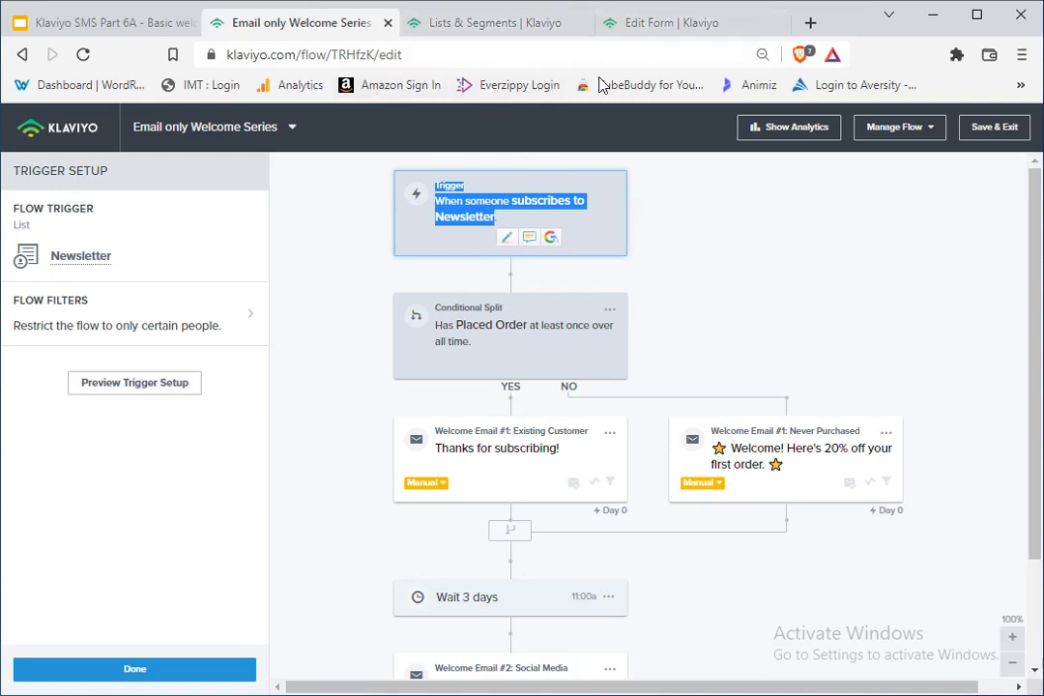
Step: Compare the Birthday gift form's Email + Profile Info step with its SMS Opt-In step
left_click(667, 23)
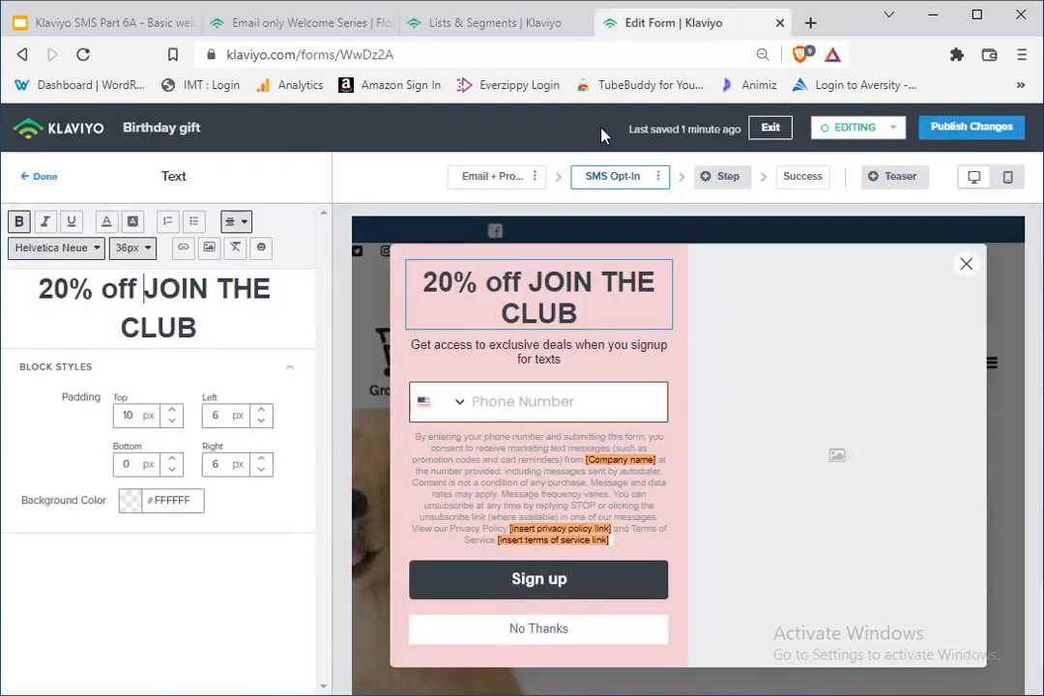
left_click(495, 174)
left_click(614, 177)
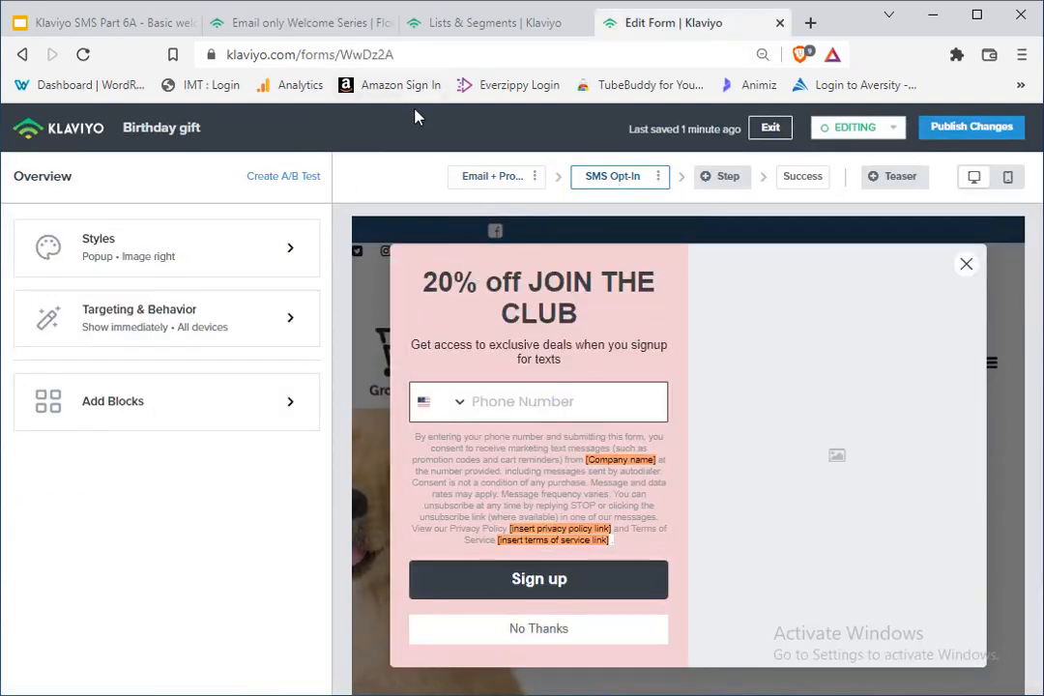
left_click(483, 180)
left_click(599, 182)
Step: Recheck the welcome flow's trigger, close its setup, and return to the overview of lists and segments
left_click(290, 23)
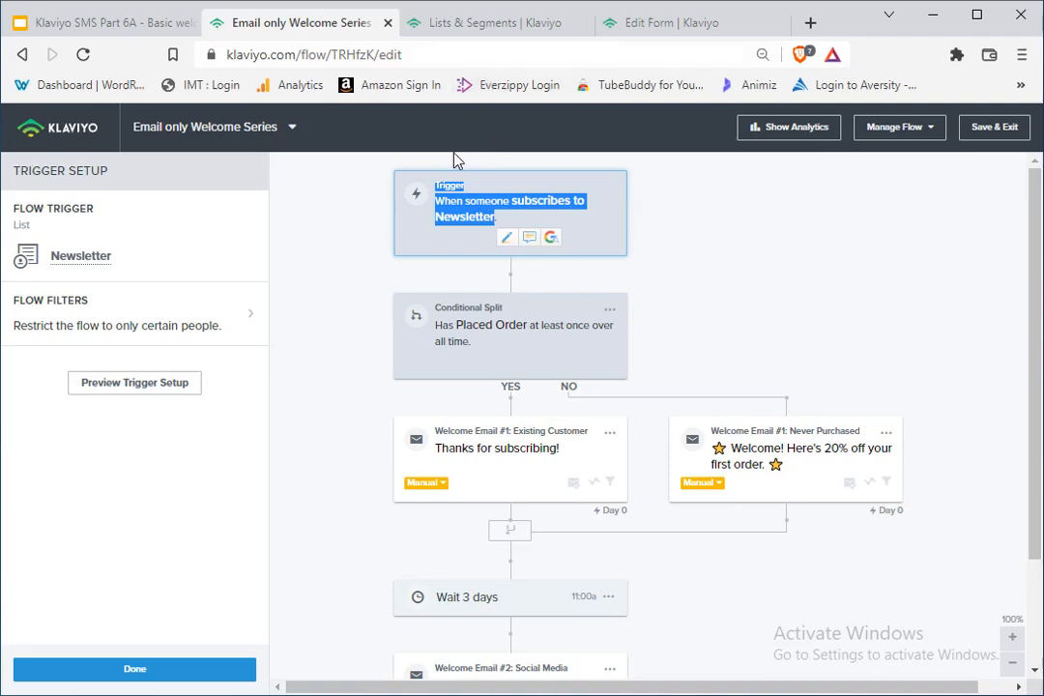
left_click(507, 210)
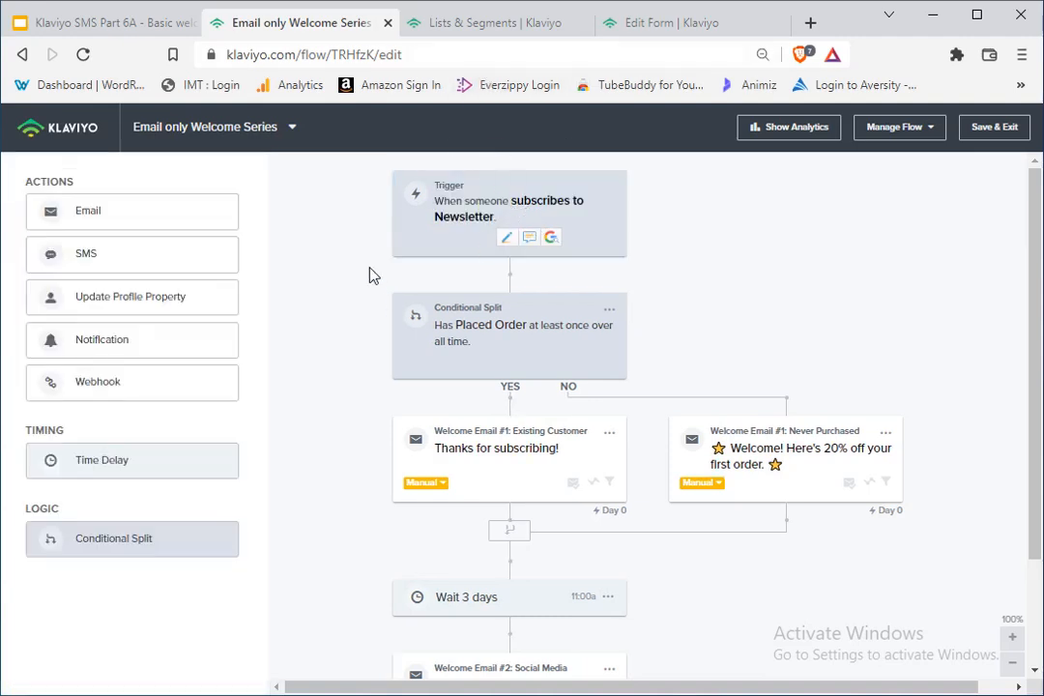
left_click(527, 25)
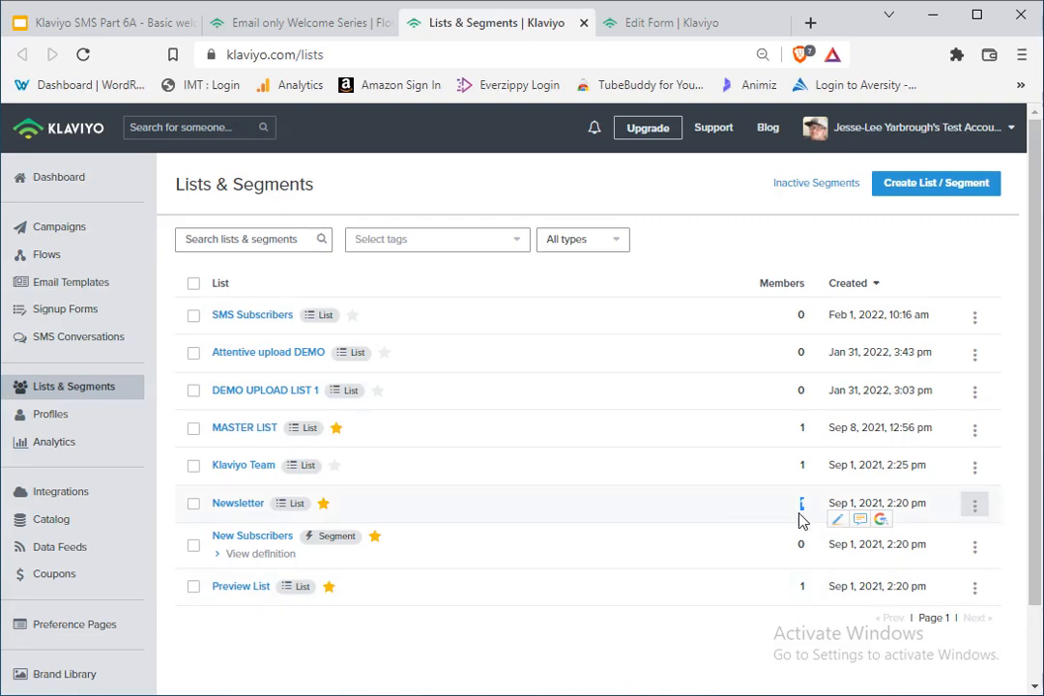
Step: Examine the Email only Welcome Series flow's list trigger setup and its Welcome Email #1: Never Purchased message
left_click(270, 29)
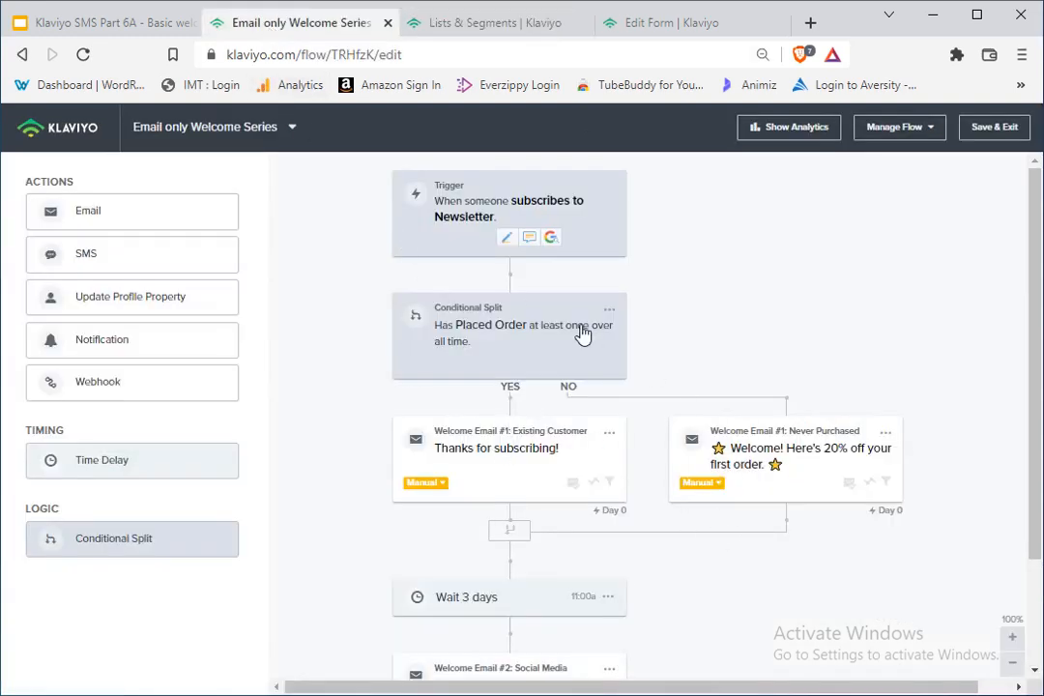
left_click_drag(513, 200, 552, 228)
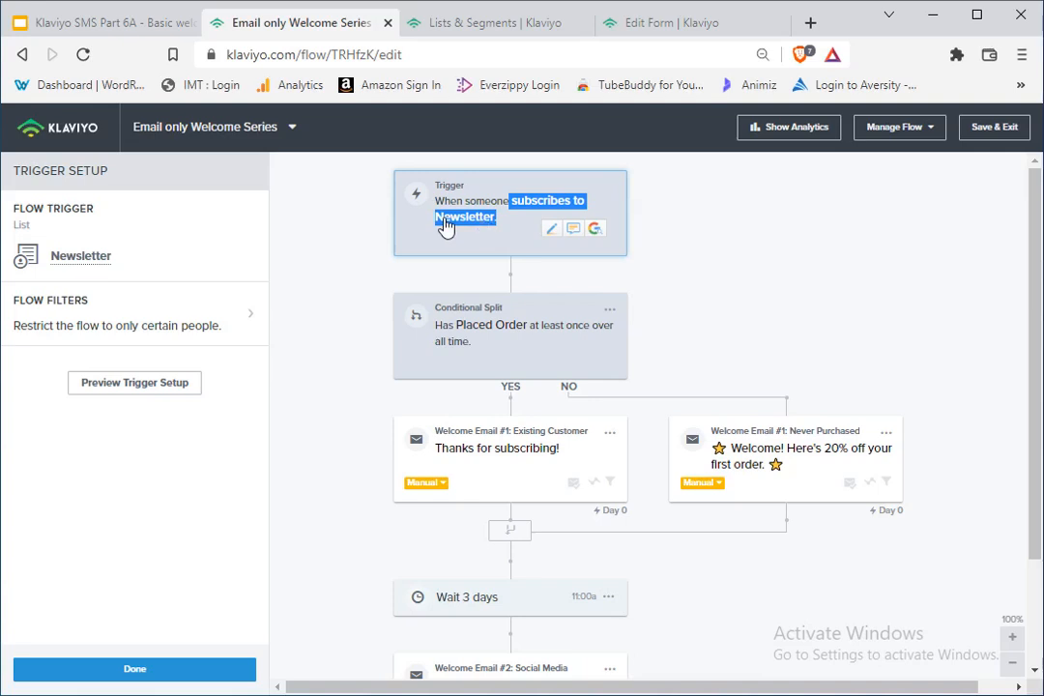
left_click_drag(18, 212, 97, 215)
left_click_drag(123, 256, 12, 232)
left_click(198, 235)
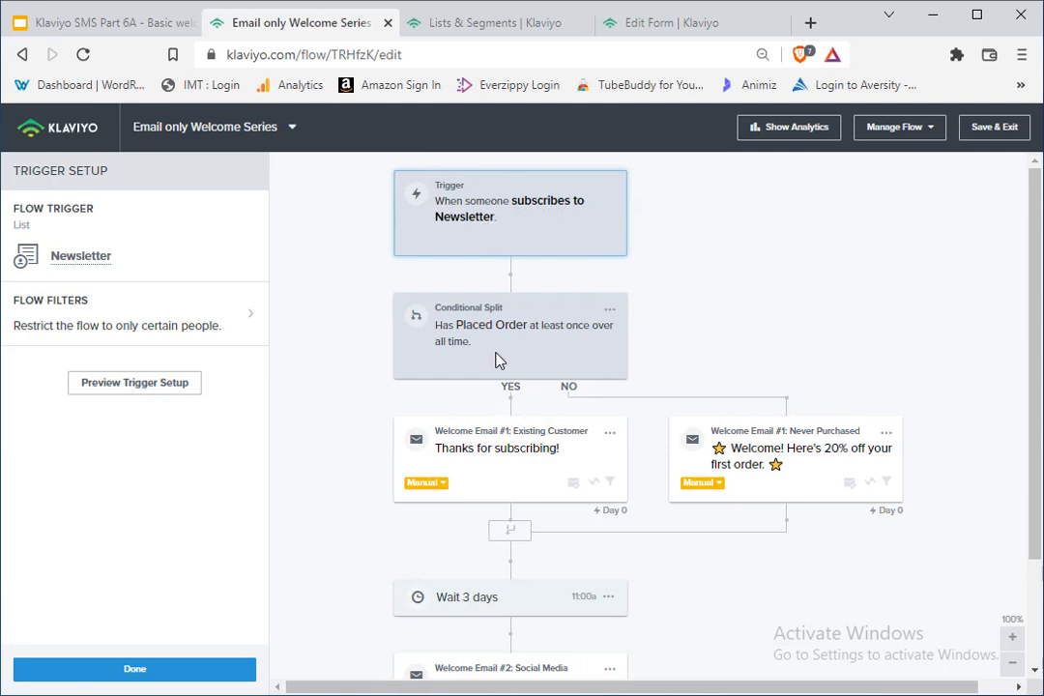
left_click_drag(533, 221, 448, 222)
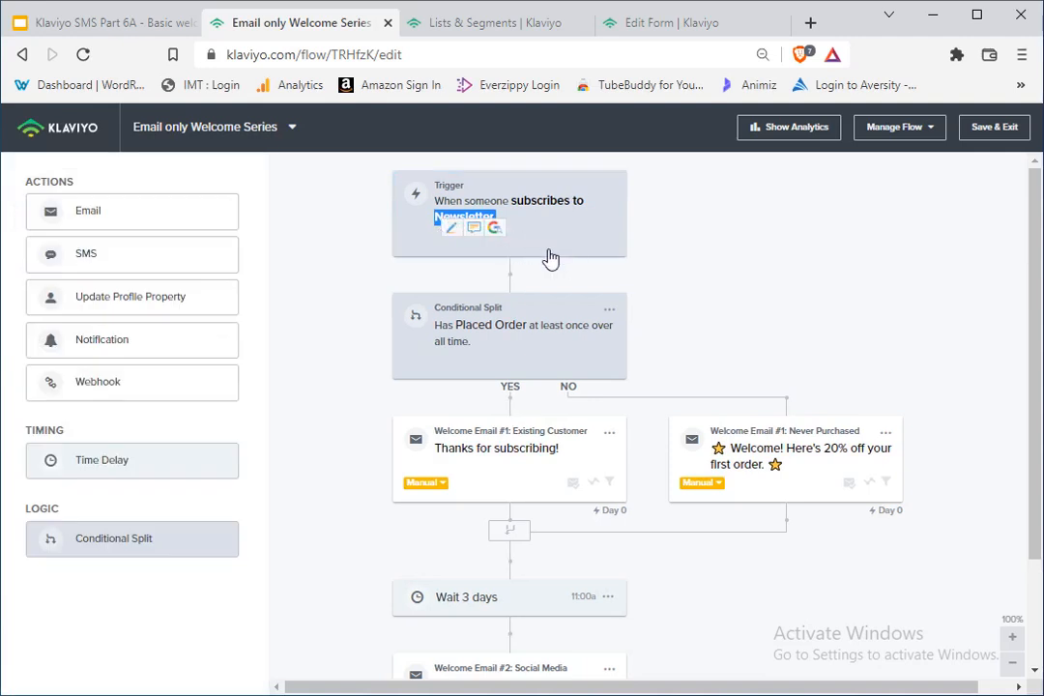
left_click(551, 241)
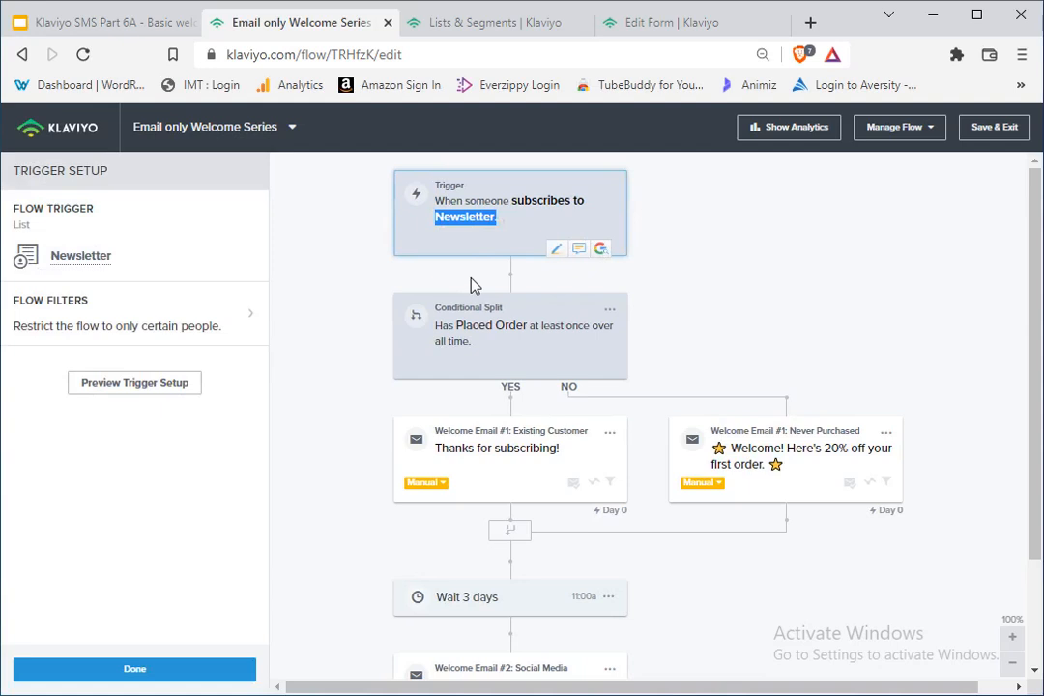
left_click(794, 273)
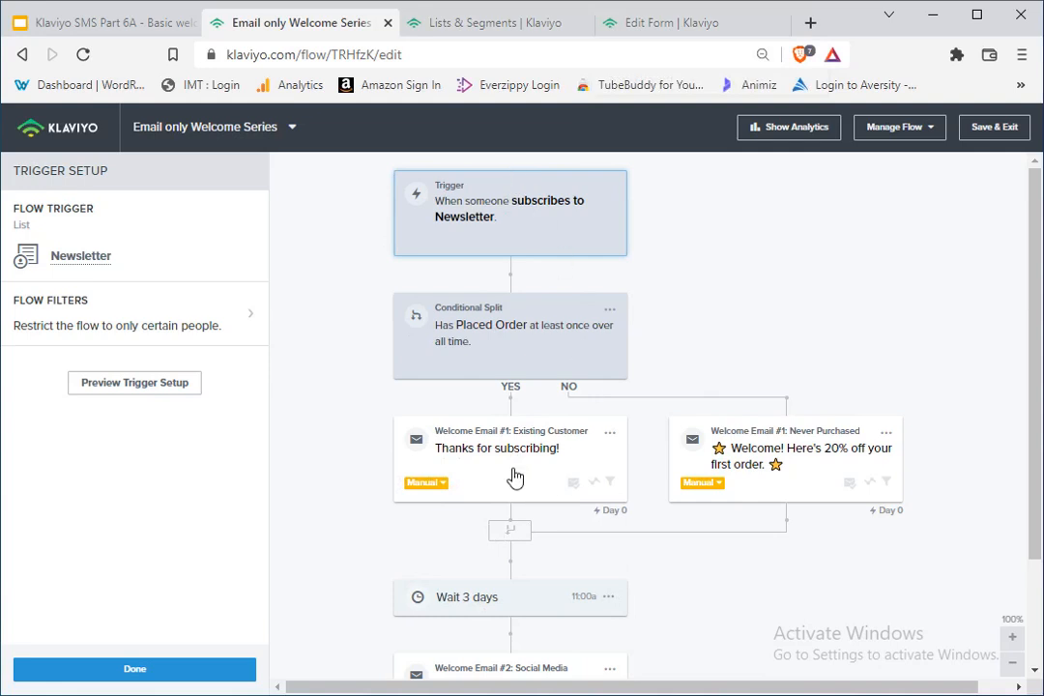
left_click(829, 465)
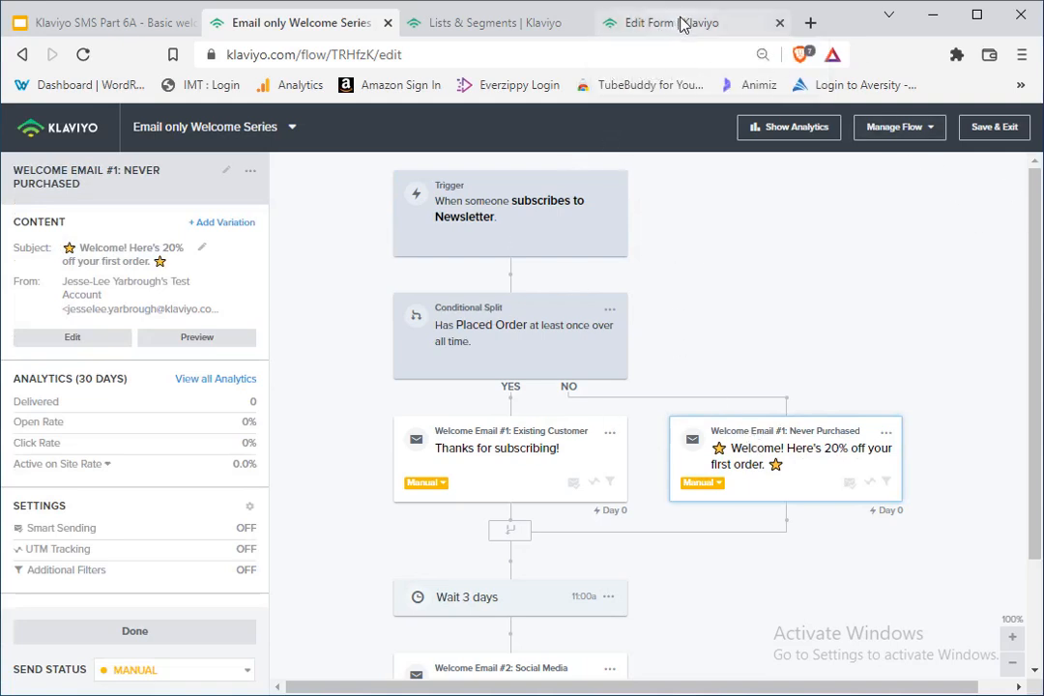
Step: Start creating a new flow and filter the flow template library to SMS-only flows
left_click(473, 26)
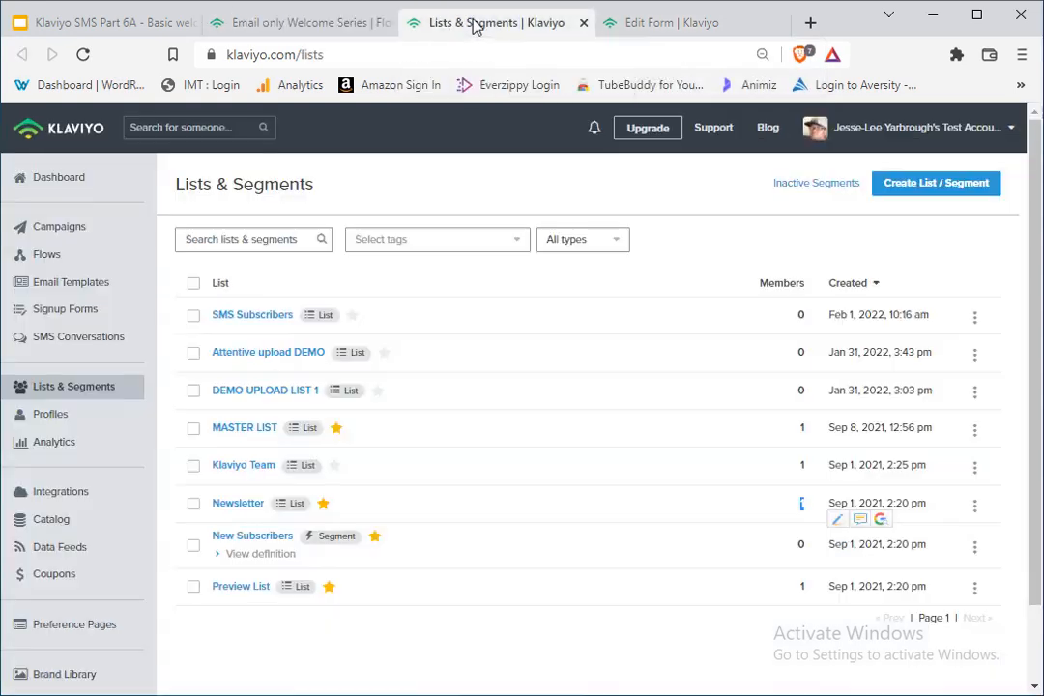
left_click(67, 259)
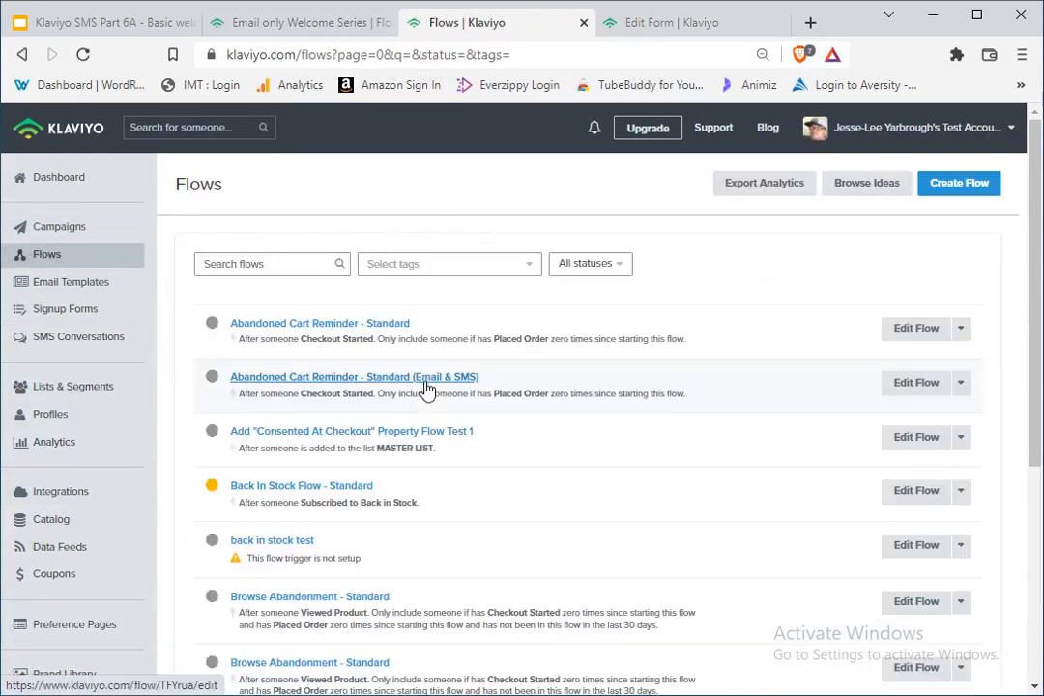
left_click(951, 190)
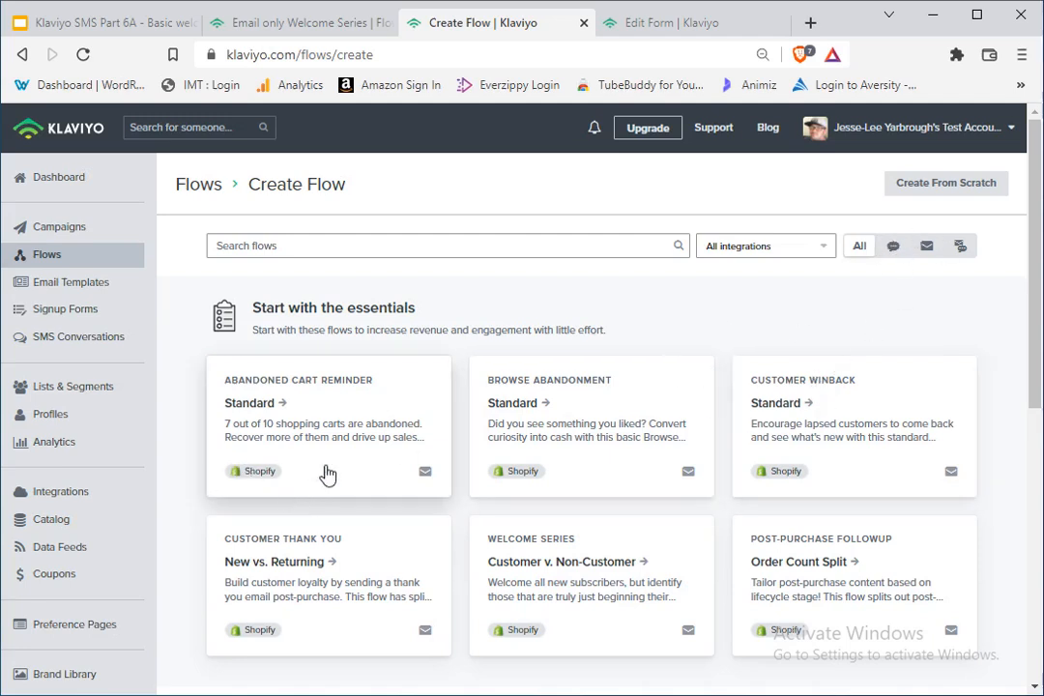
scroll(668, 426, "down", 1)
scroll(667, 428, "up", 1)
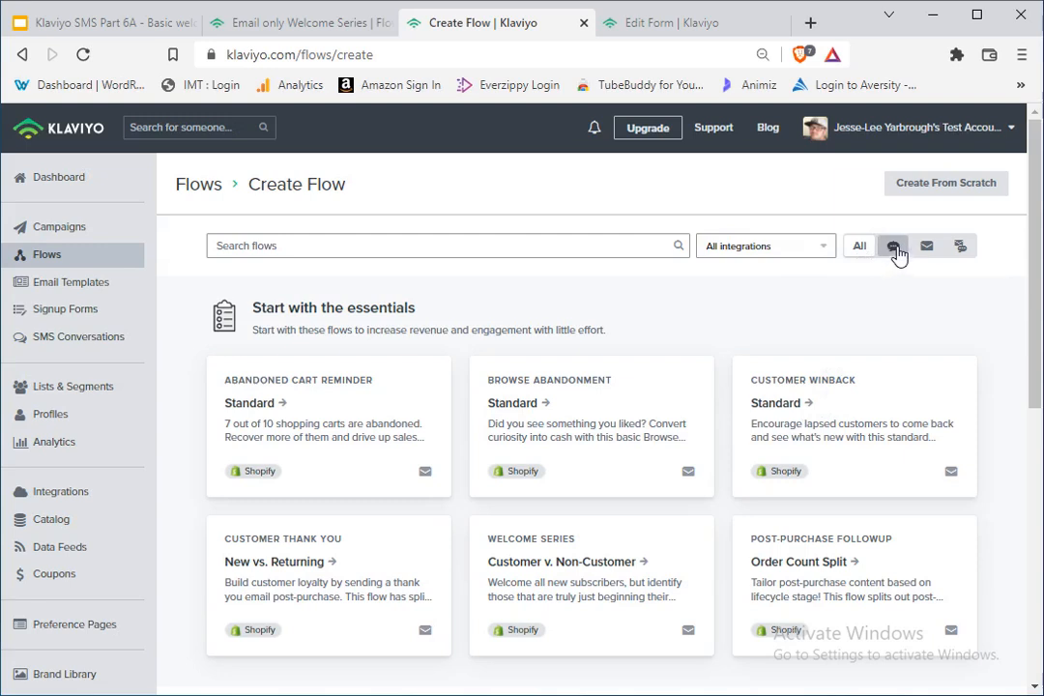
left_click(894, 248)
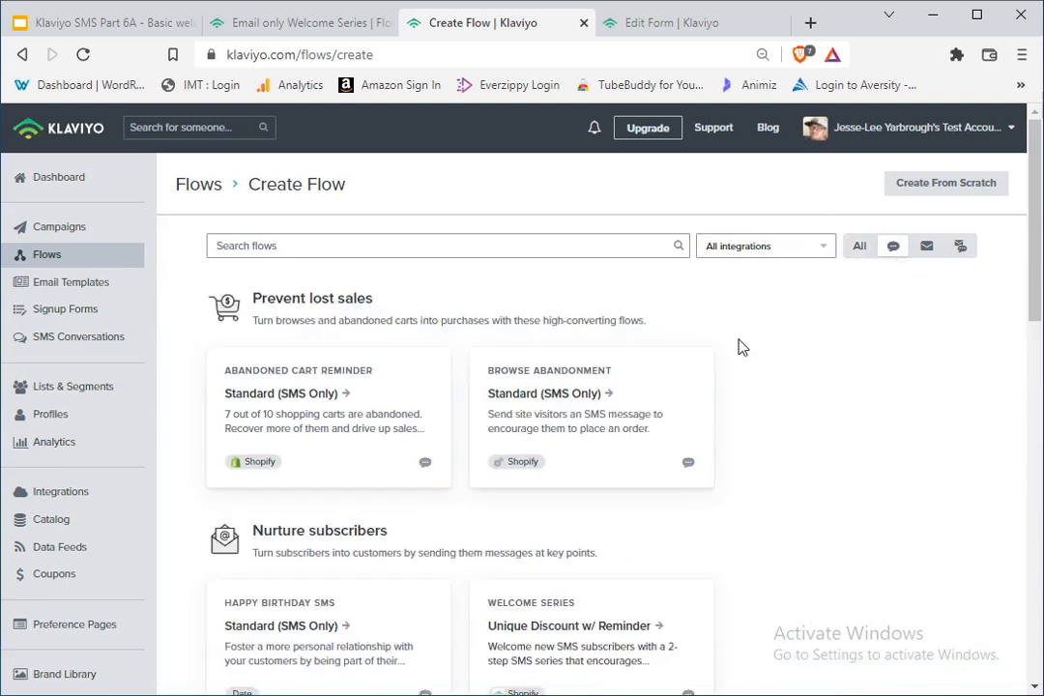
Step: Open the SMS Welcome Series template "Unique Discount w/ Reminder" from the Nurture subscribers group
scroll(365, 302, "down", 3)
scroll(487, 426, "up", 3)
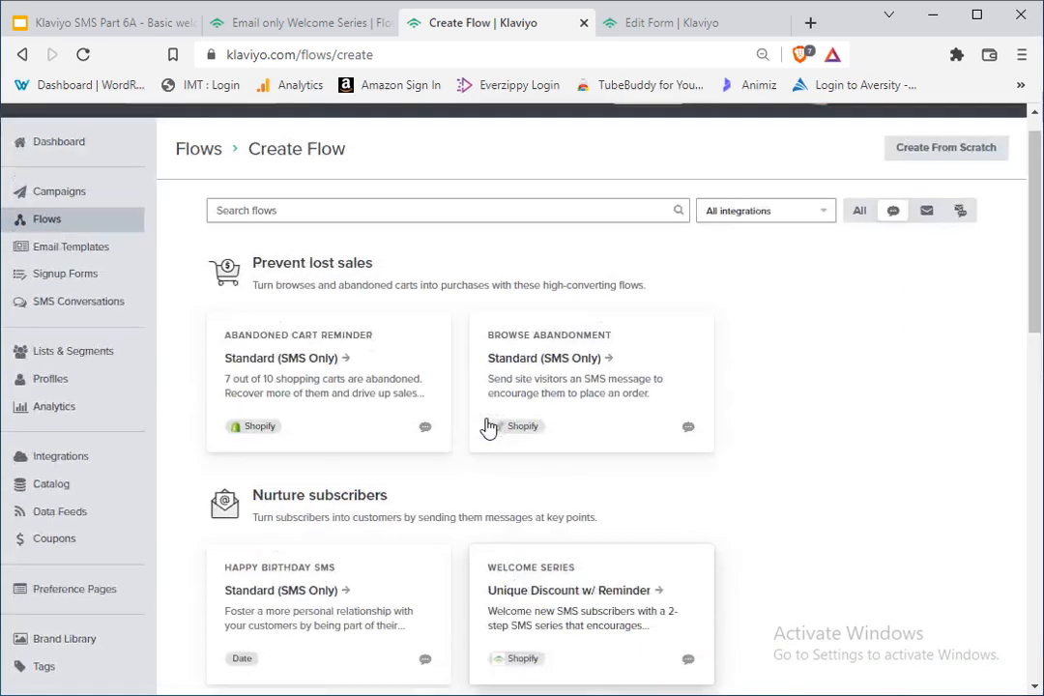
scroll(408, 441, "down", 1)
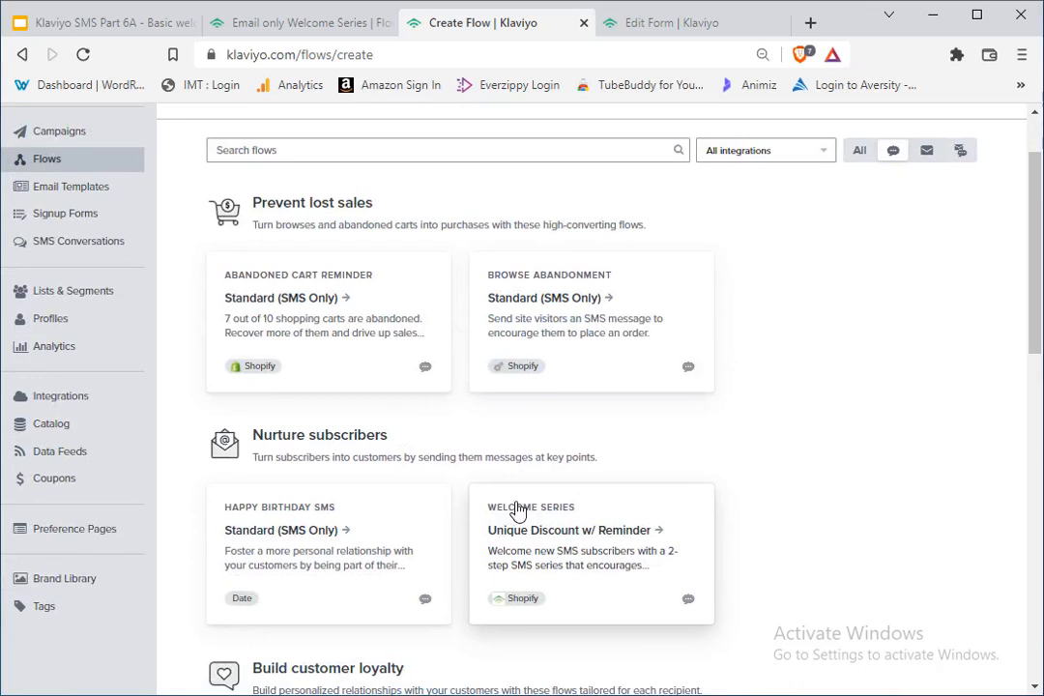
left_click_drag(484, 510, 612, 500)
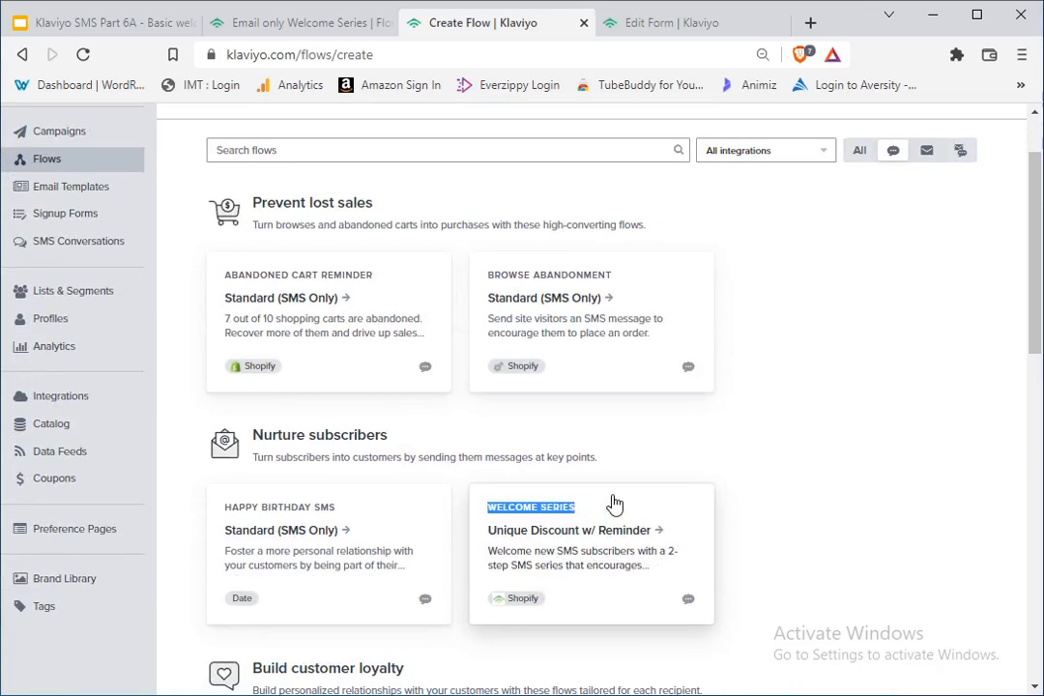
scroll(483, 417, "down", 3)
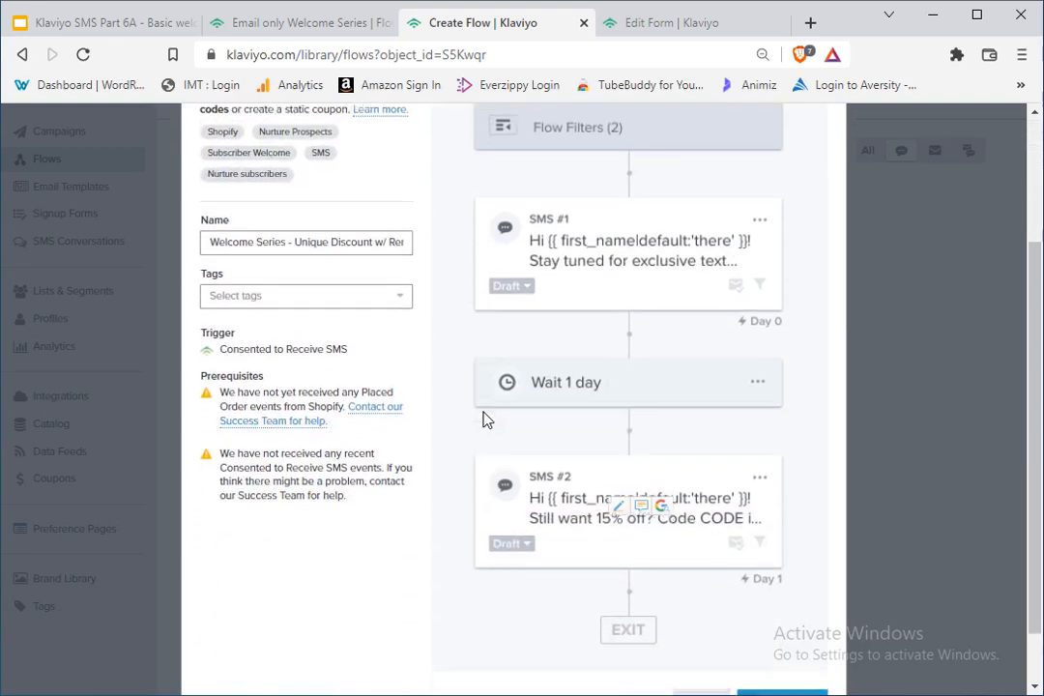
Step: Name the flow "SMS Only Welcome Series" and create it from the template
scroll(494, 423, "up", 1)
scroll(494, 422, "up", 1)
left_click_drag(293, 435, 444, 433)
key("BackSpace")
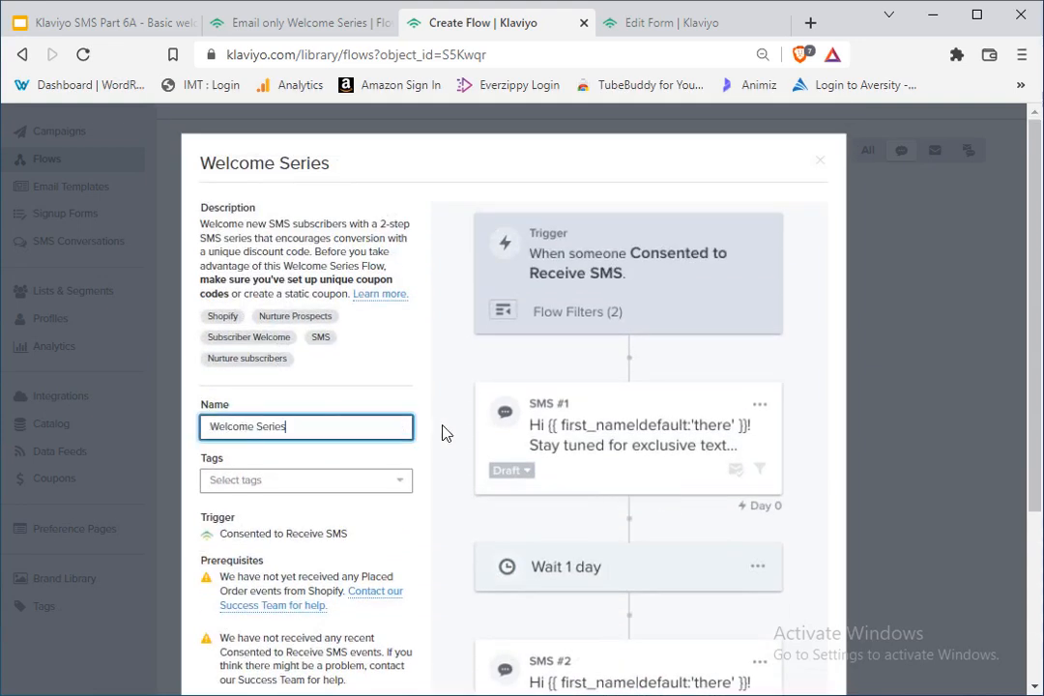
key("Home")
type("SMS Only")
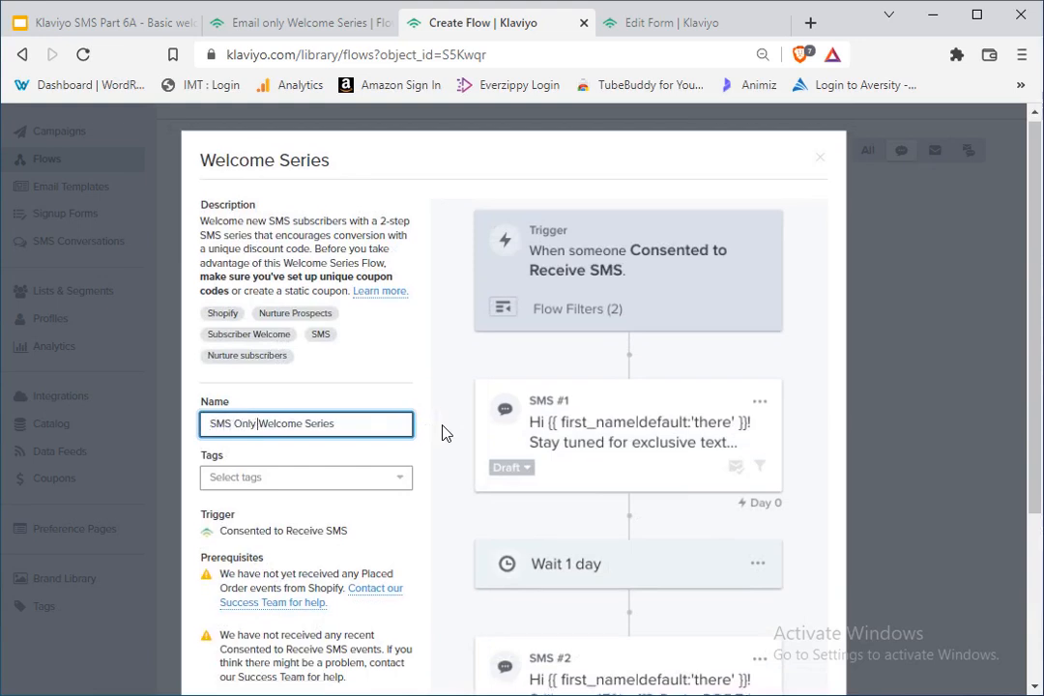
scroll(454, 425, "down", 3)
left_click(783, 632)
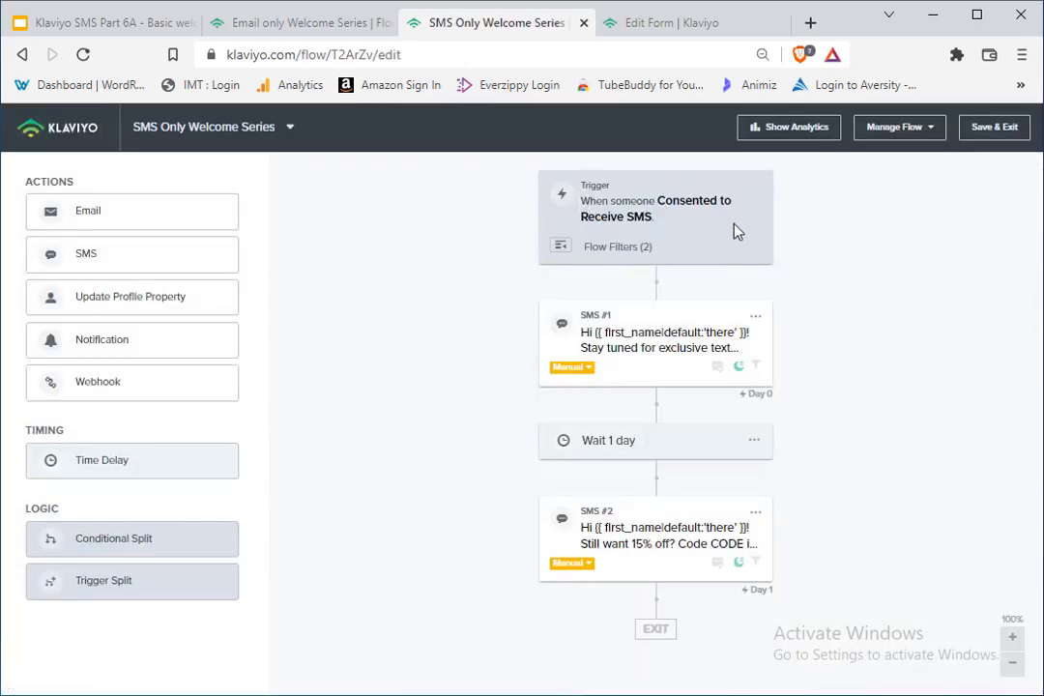
Step: Compare the SMS flow's Consented to Receive SMS trigger with the Birthday gift form's SMS Opt-In step
left_click(647, 29)
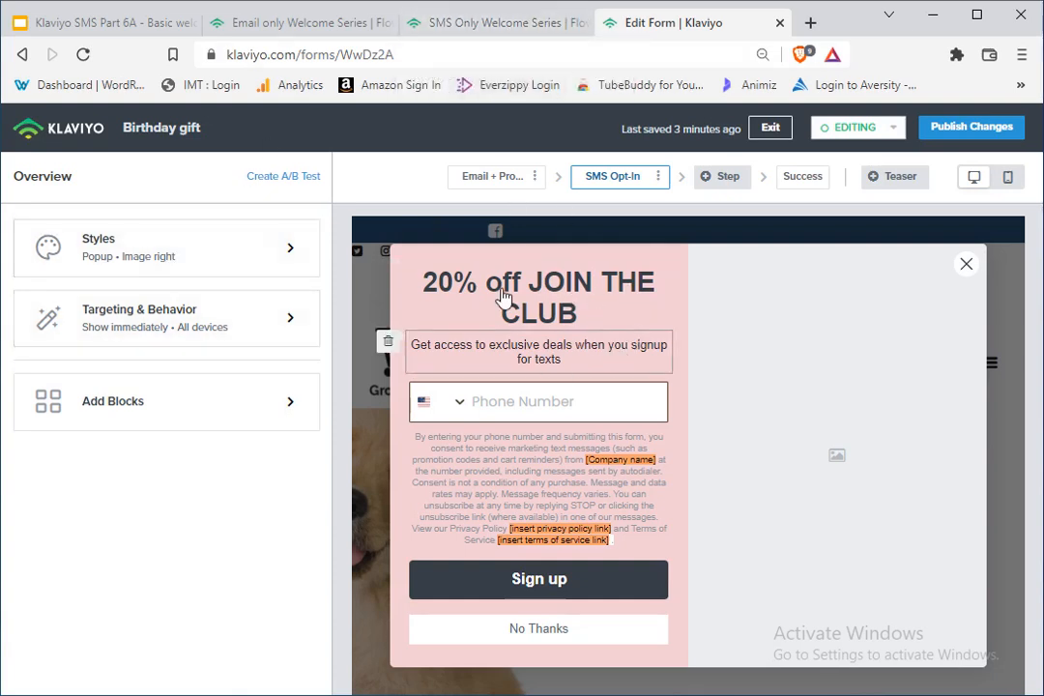
left_click(423, 27)
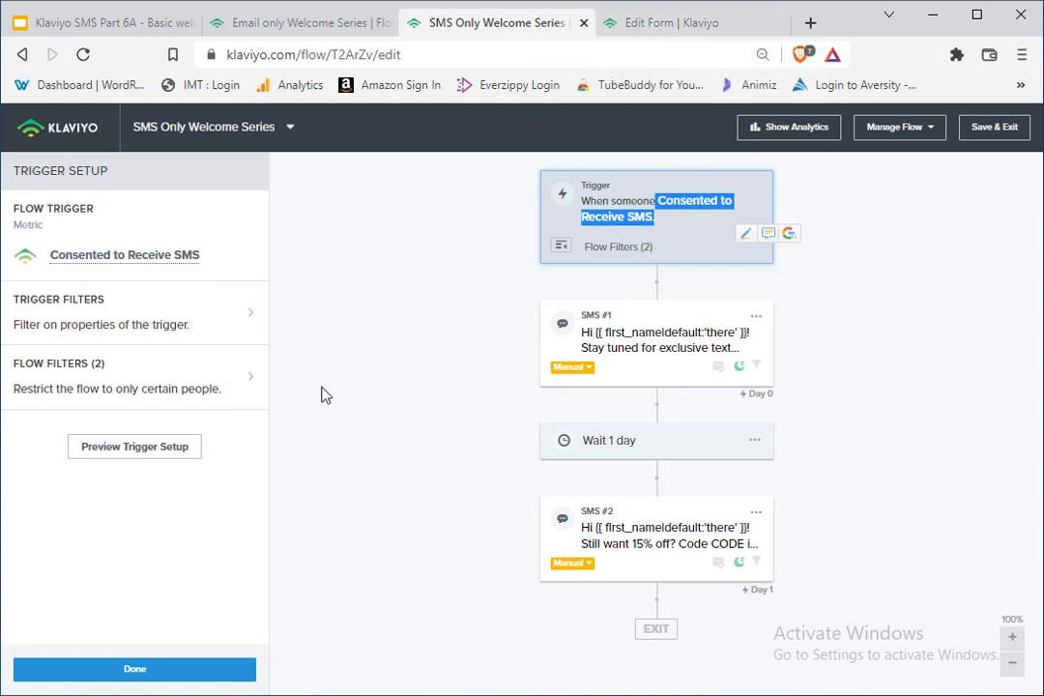
left_click(410, 261)
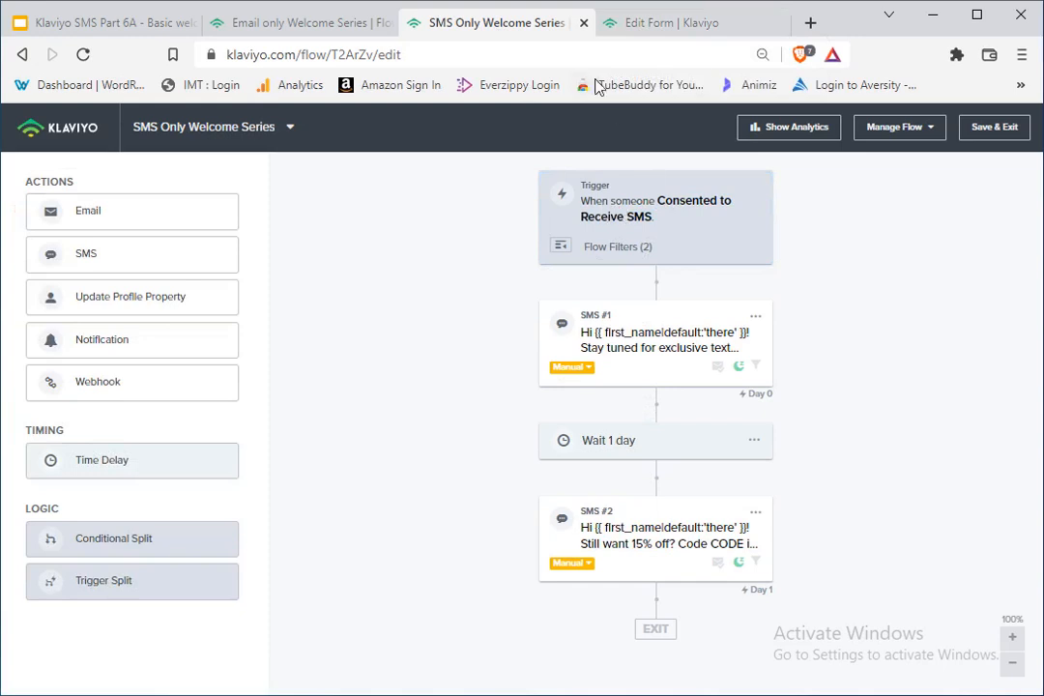
left_click(654, 27)
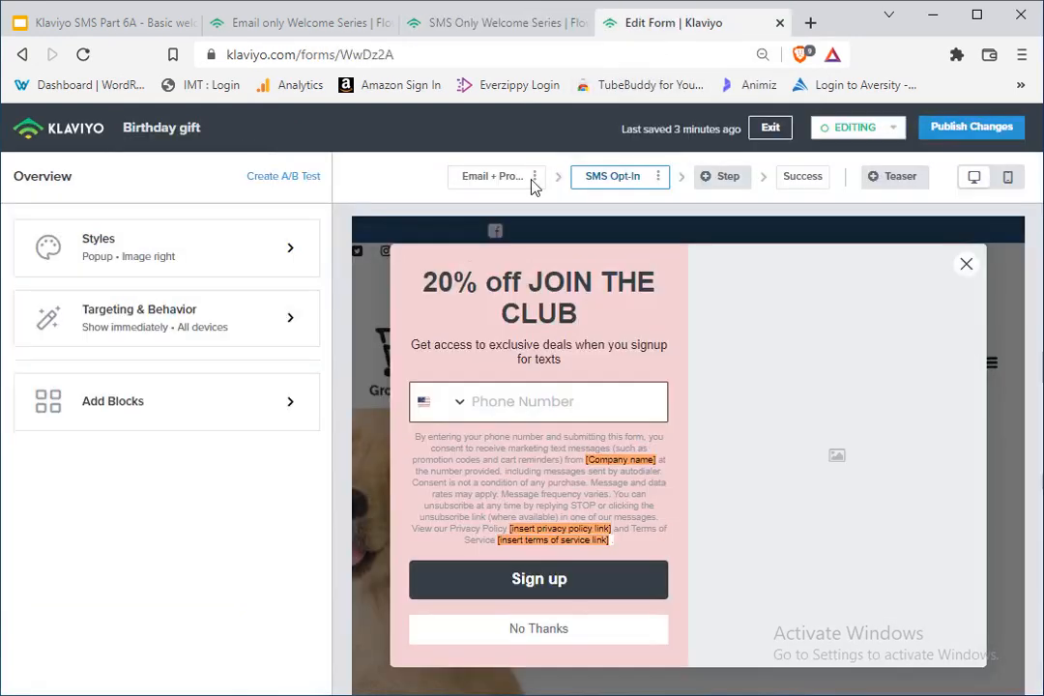
left_click(500, 26)
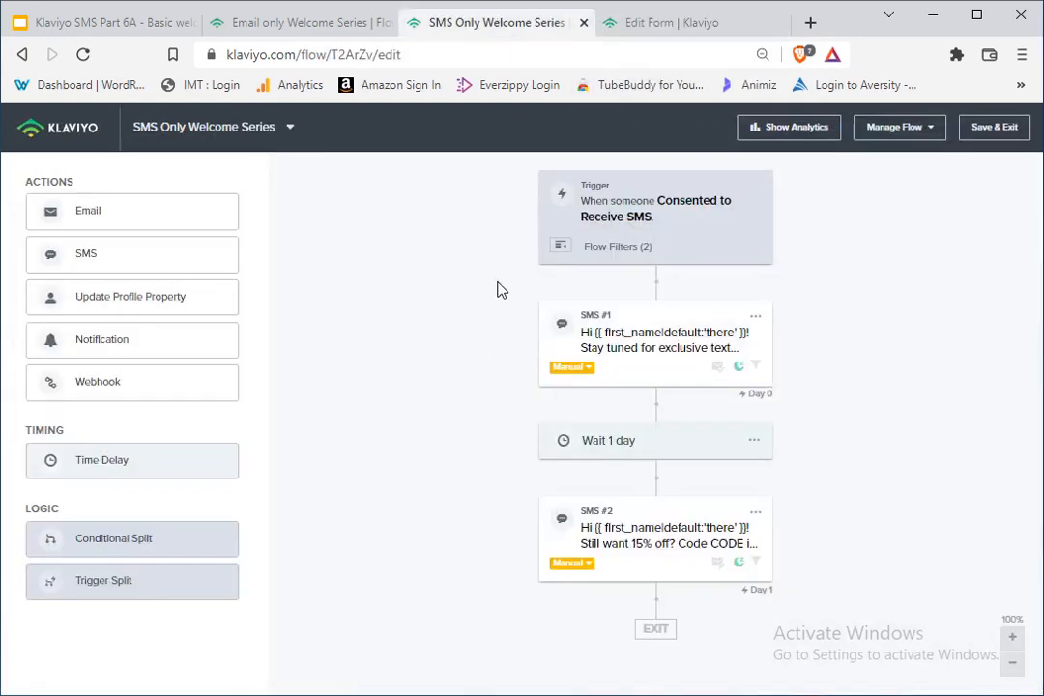
Step: Review the SMS flow's trigger filters and flow filters, and close the trigger setup without changing anything
left_click(624, 225)
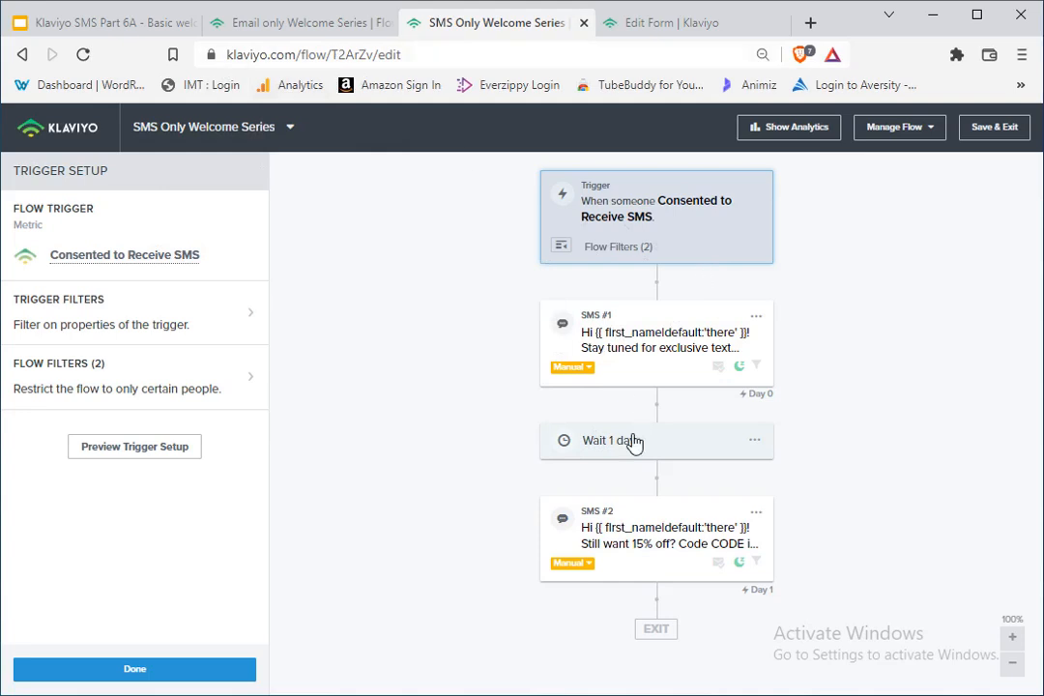
left_click(205, 324)
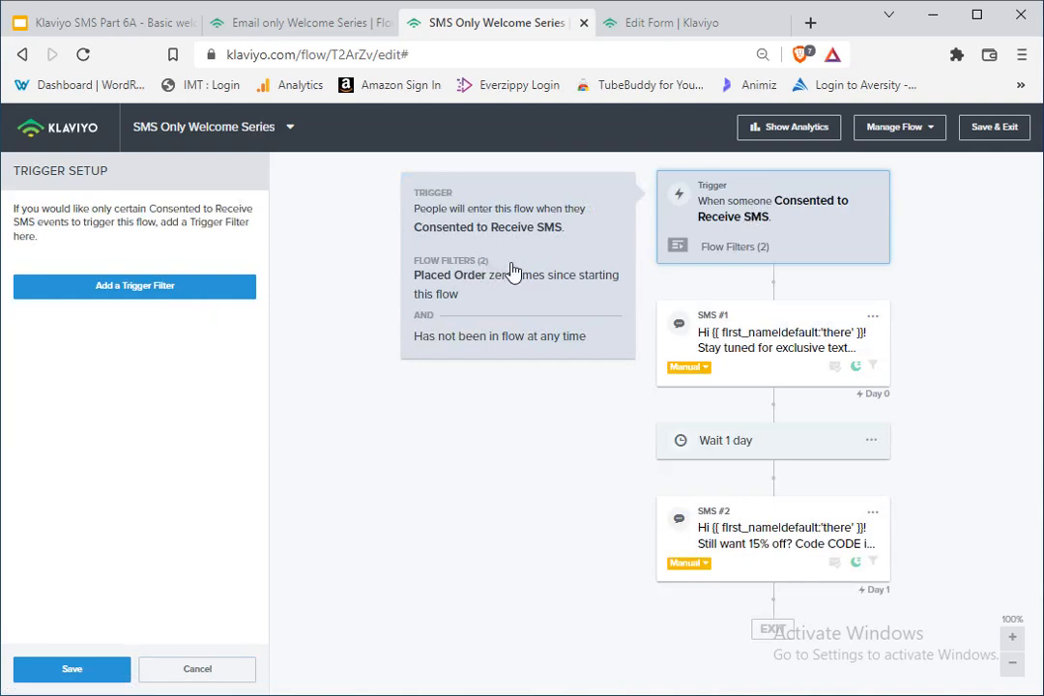
left_click(641, 198)
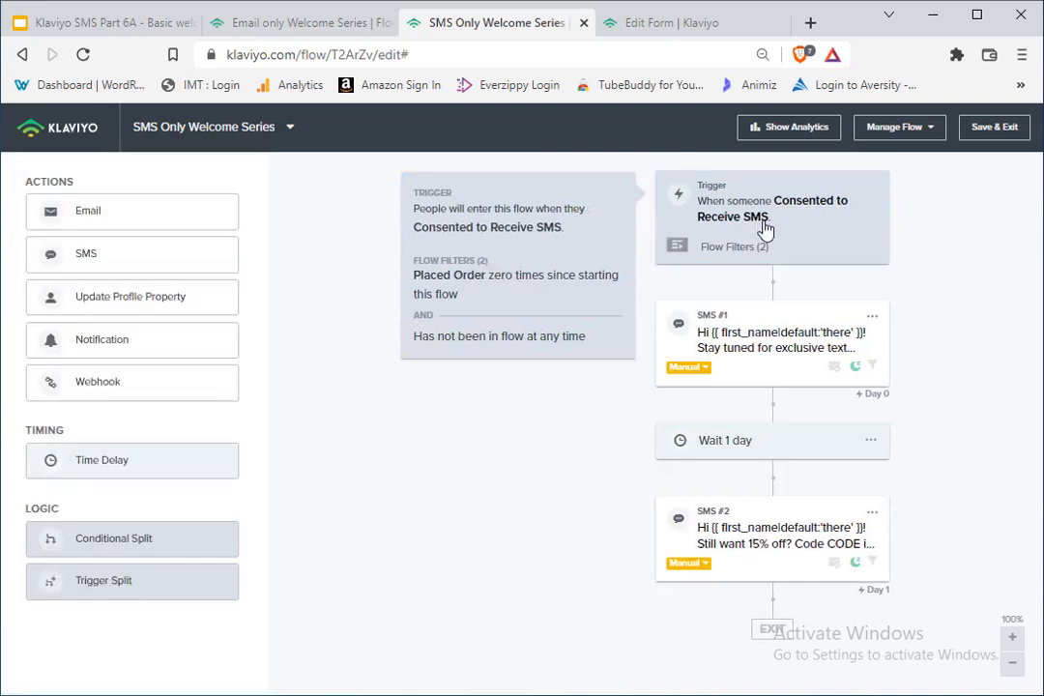
left_click(761, 228)
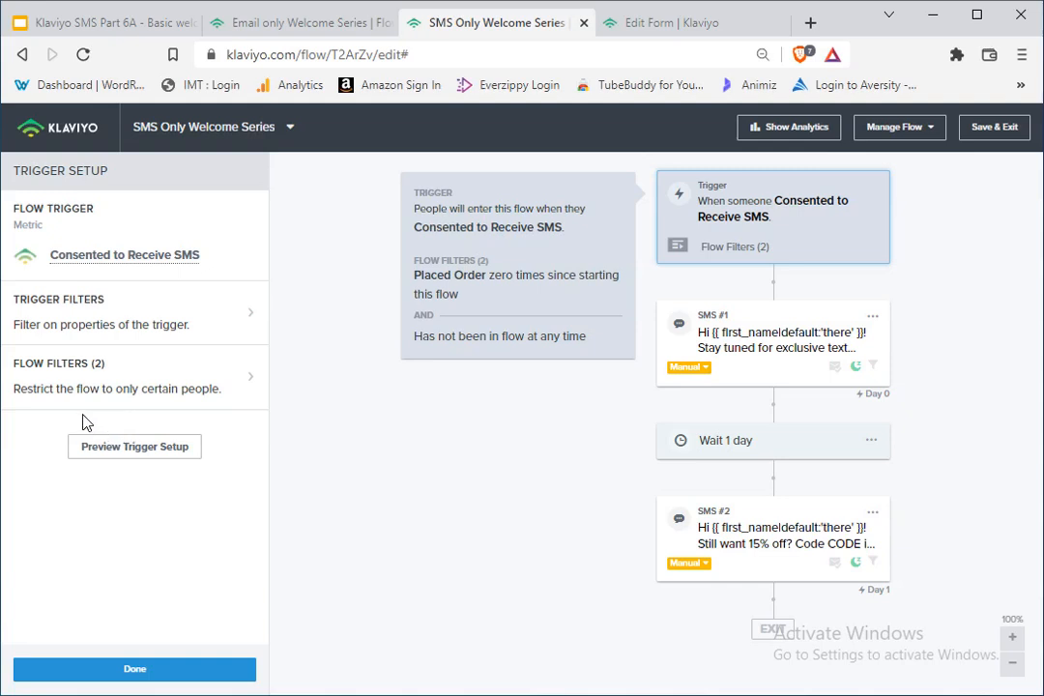
left_click(50, 375)
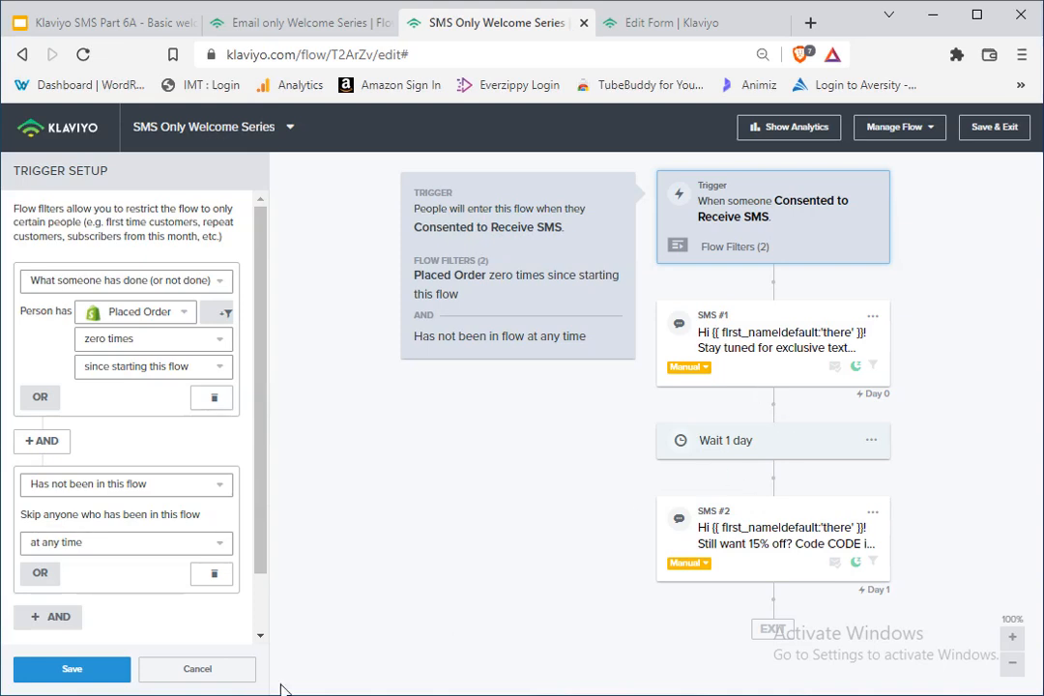
left_click(223, 673)
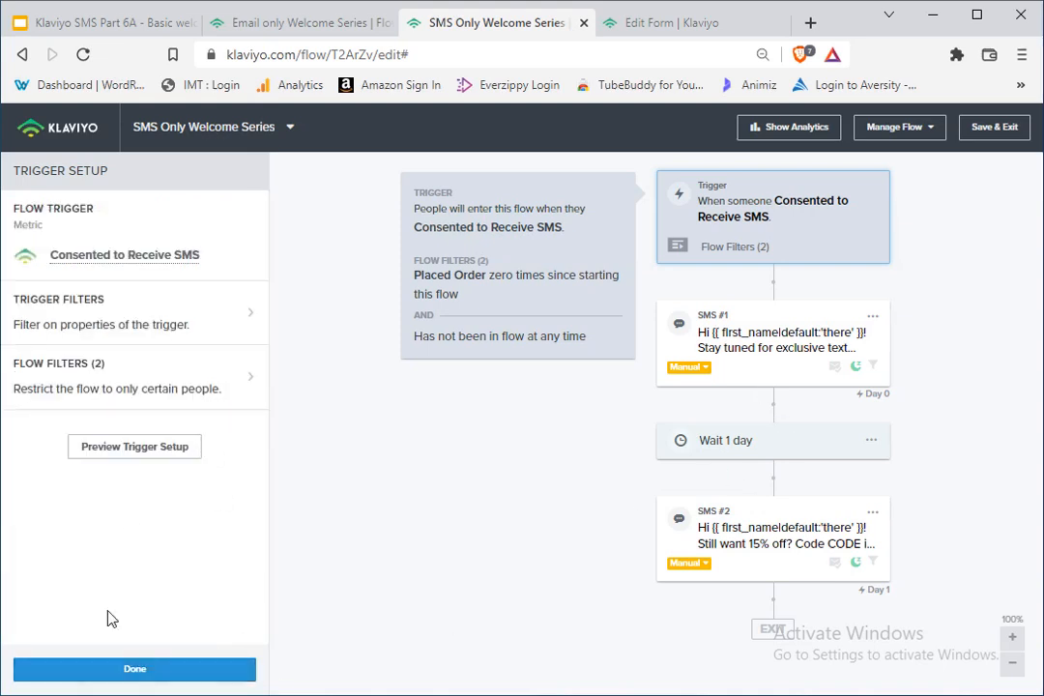
left_click(153, 669)
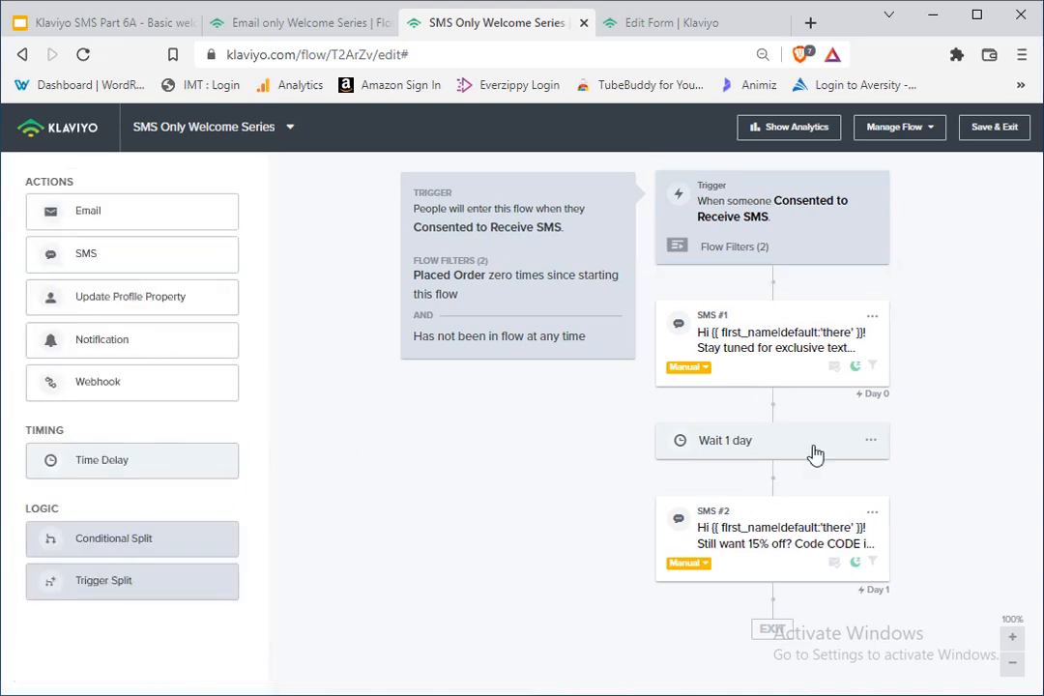
Step: Clone the 1-day time delay to below SMS #2, save it, and add a new SMS message after it
left_click(869, 442)
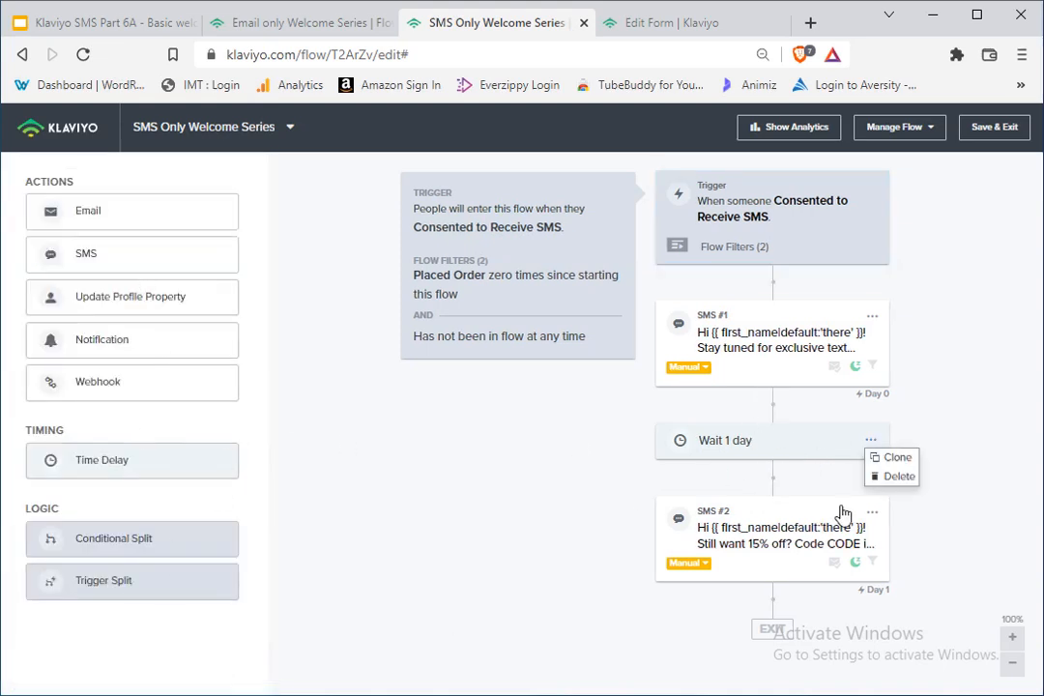
left_click(894, 458)
left_click_drag(774, 491, 776, 659)
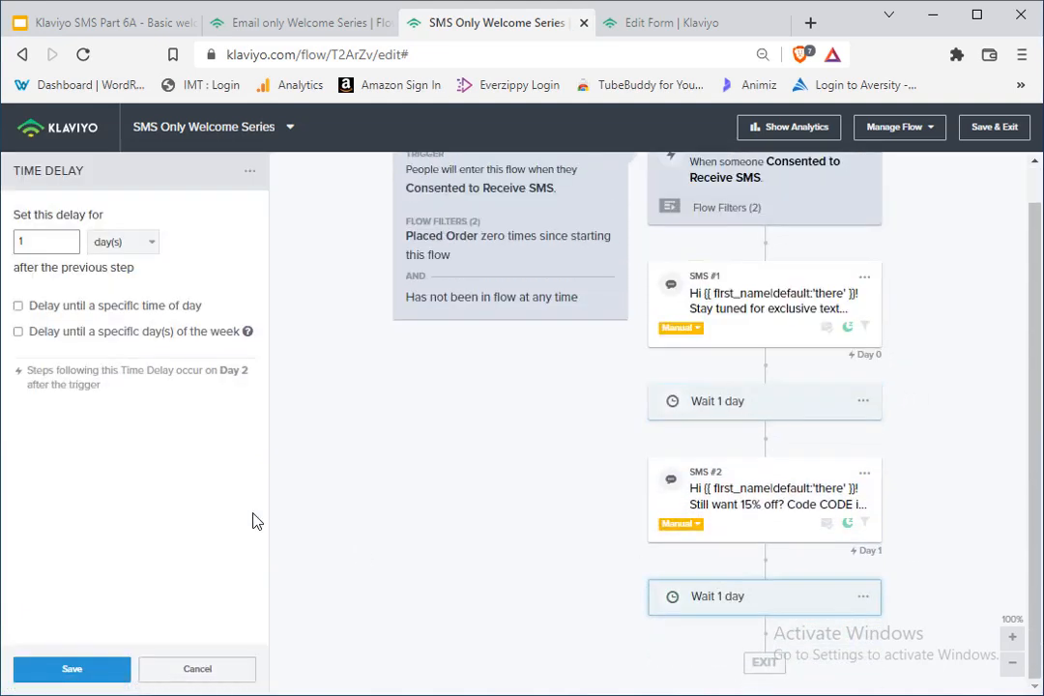
left_click(97, 669)
left_click_drag(123, 241, 757, 576)
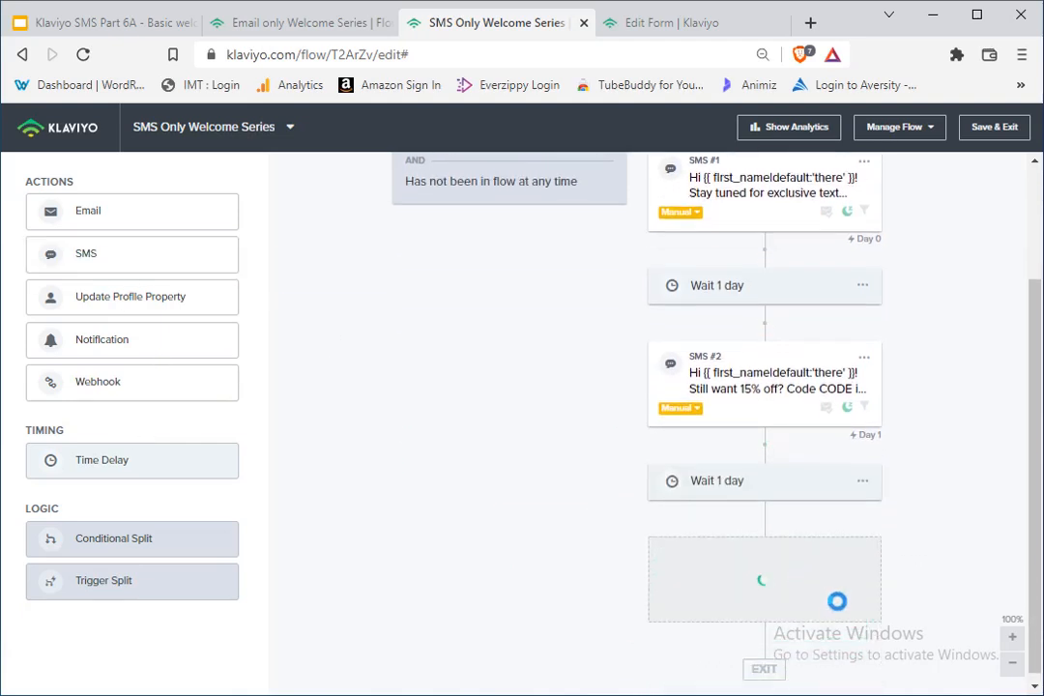
scroll(731, 509, "up", 2)
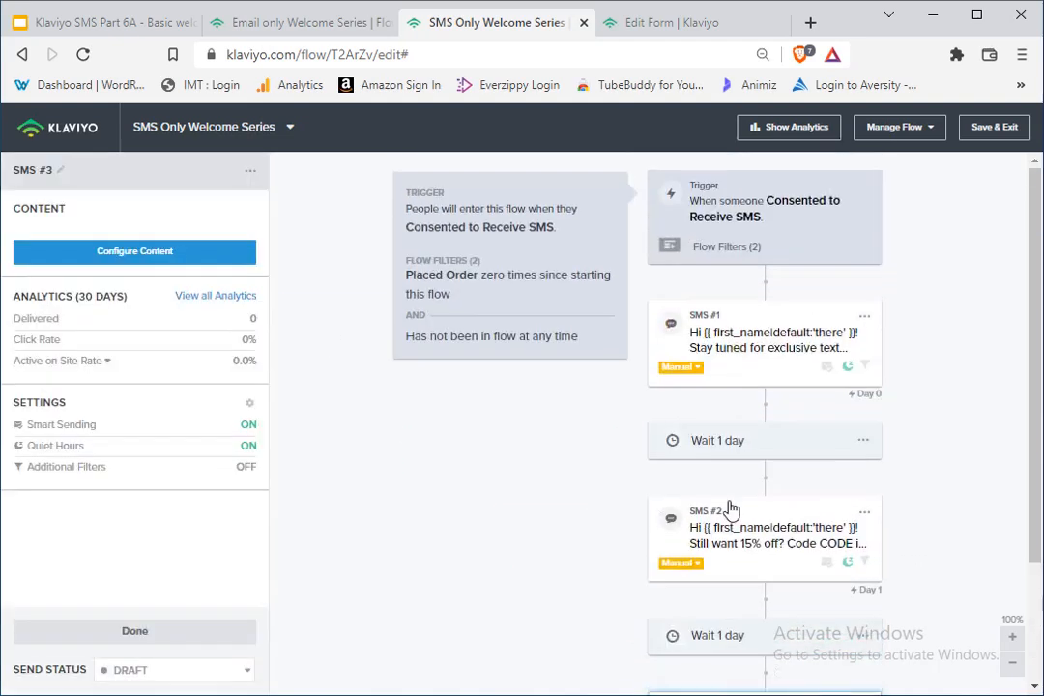
Step: Review the flow's trigger setup, SMS #2's settings, the flow filters and the 1-day time delay after SMS #2
left_click(773, 208)
left_click(785, 526)
scroll(785, 522, "down", 2)
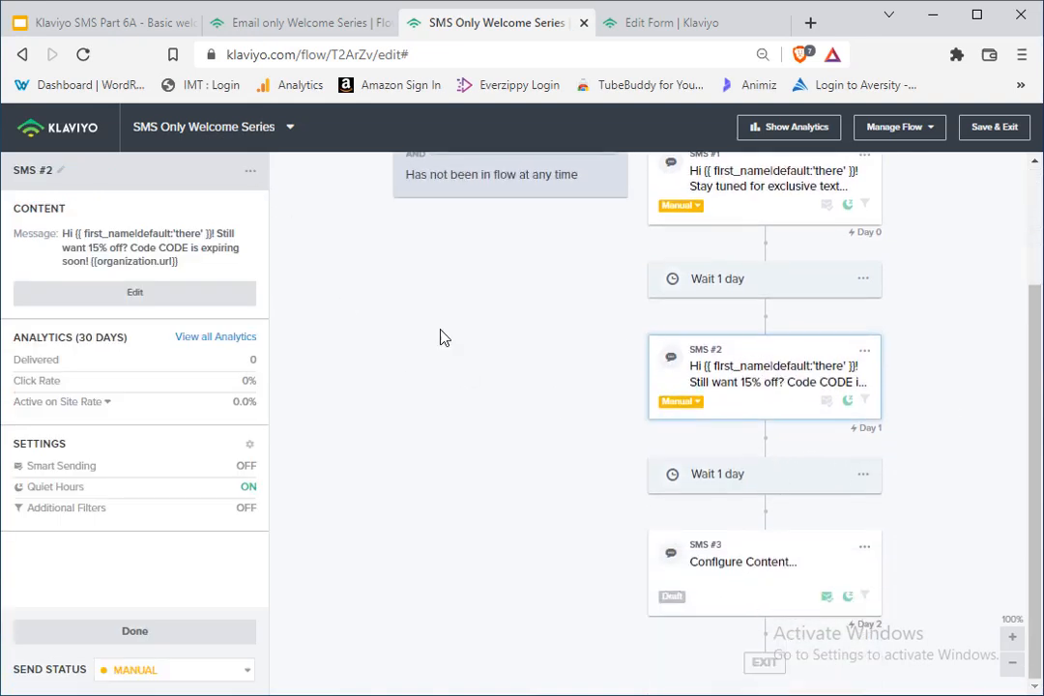
scroll(802, 299, "up", 2)
left_click(821, 217)
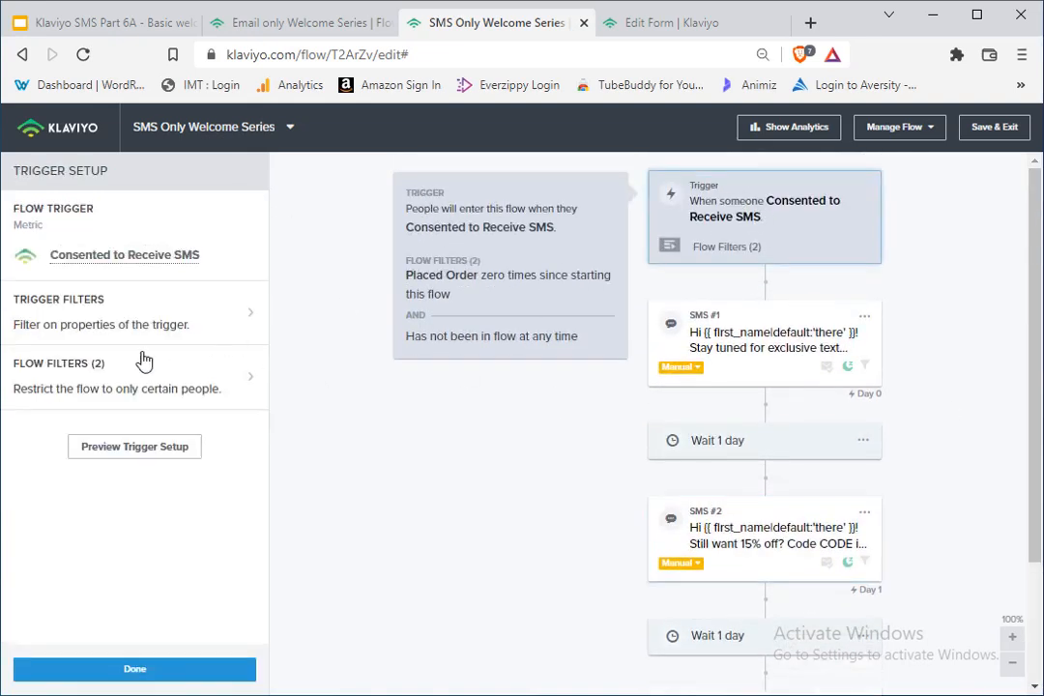
left_click(143, 362)
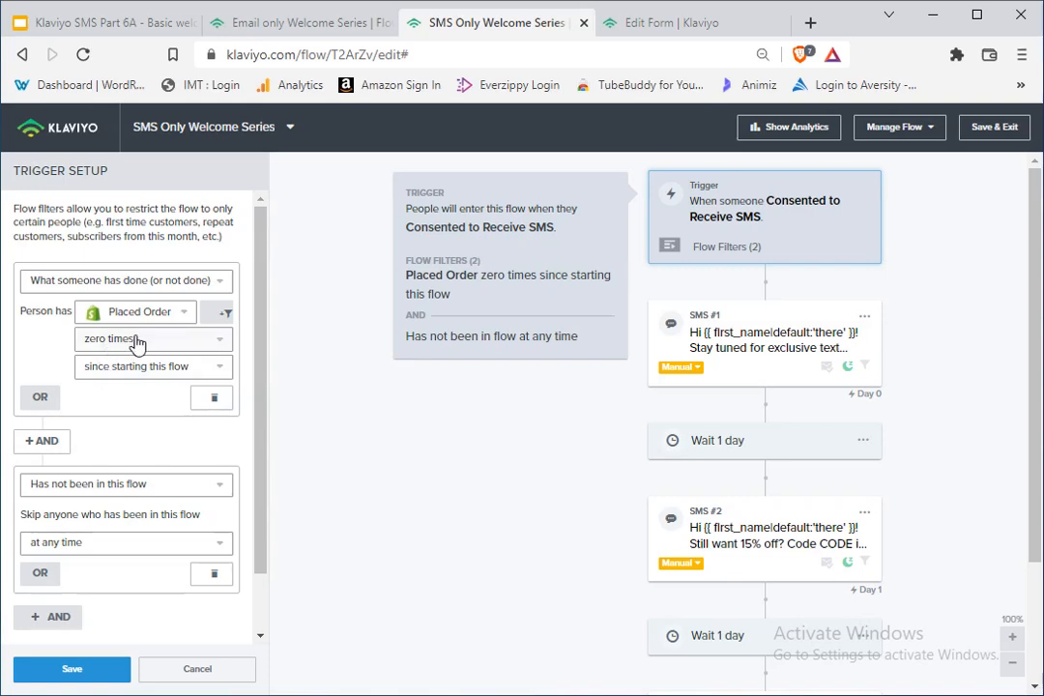
scroll(850, 410, "down", 2)
scroll(811, 551, "up", 1)
left_click(785, 569)
scroll(786, 569, "down", 2)
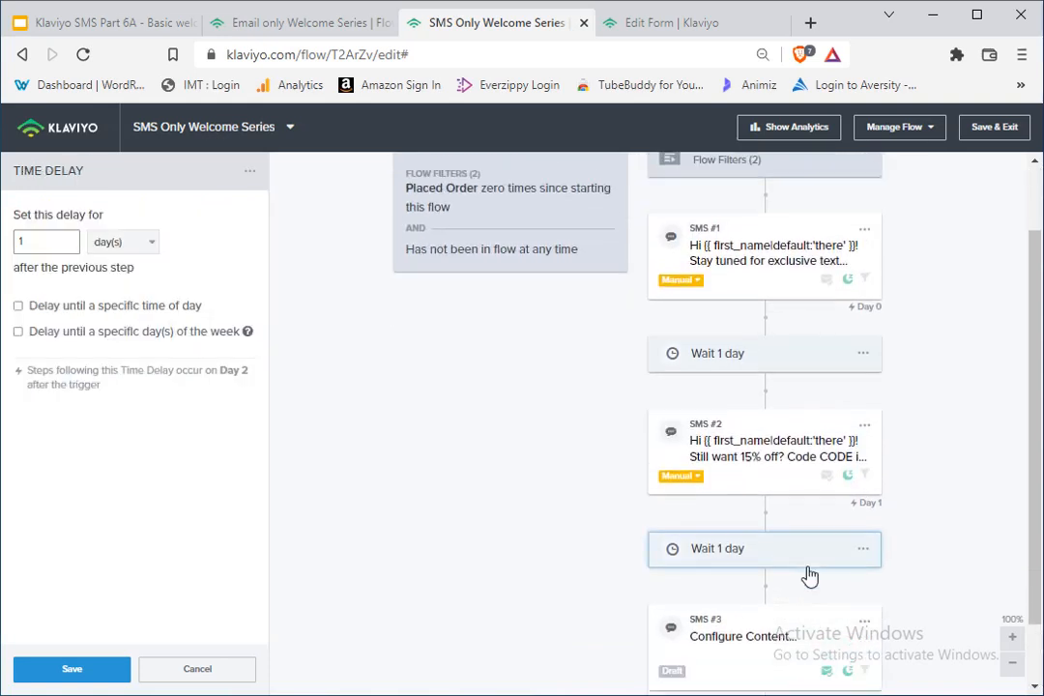
Step: Delete SMS #3 and the 1-day time delay that follows SMS #2 from the flow
left_click(794, 565)
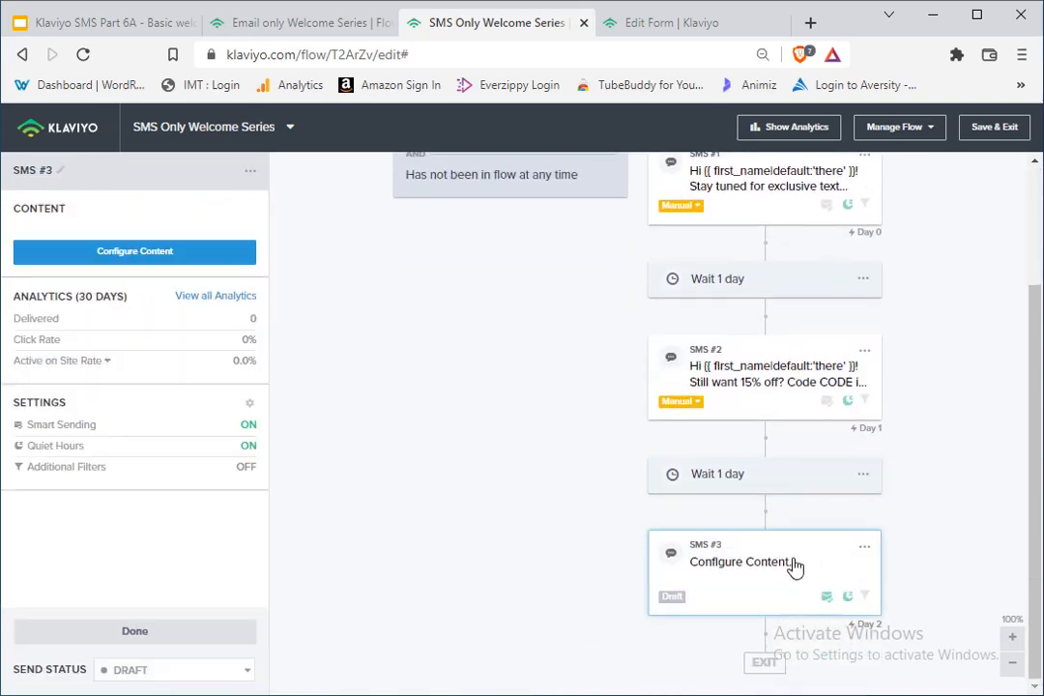
left_click(865, 551)
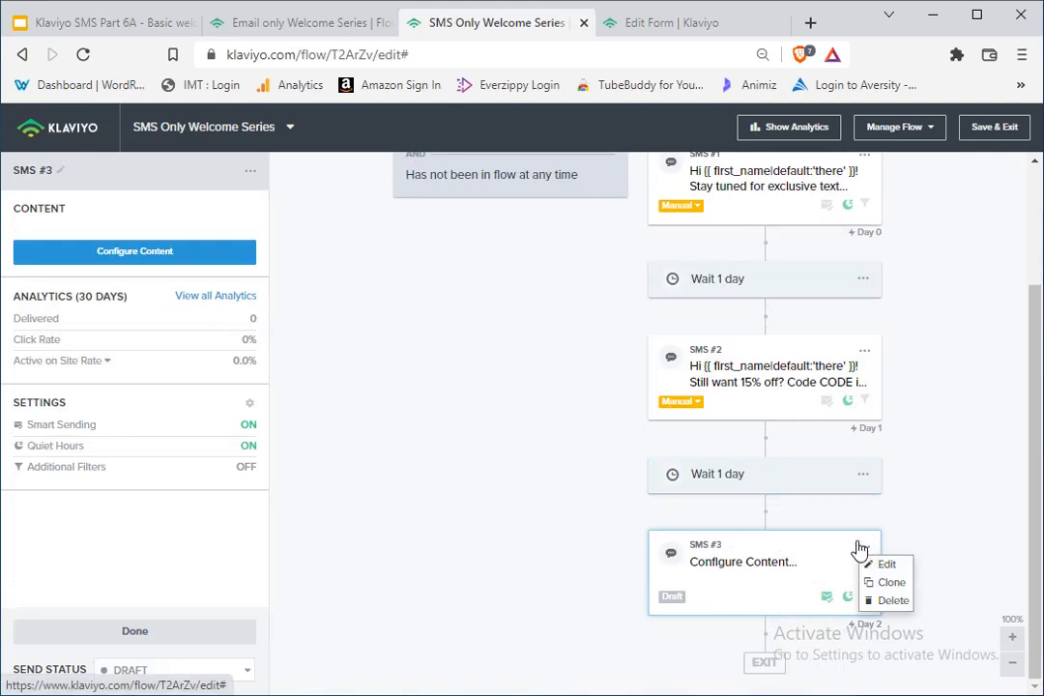
left_click(884, 603)
left_click(747, 302)
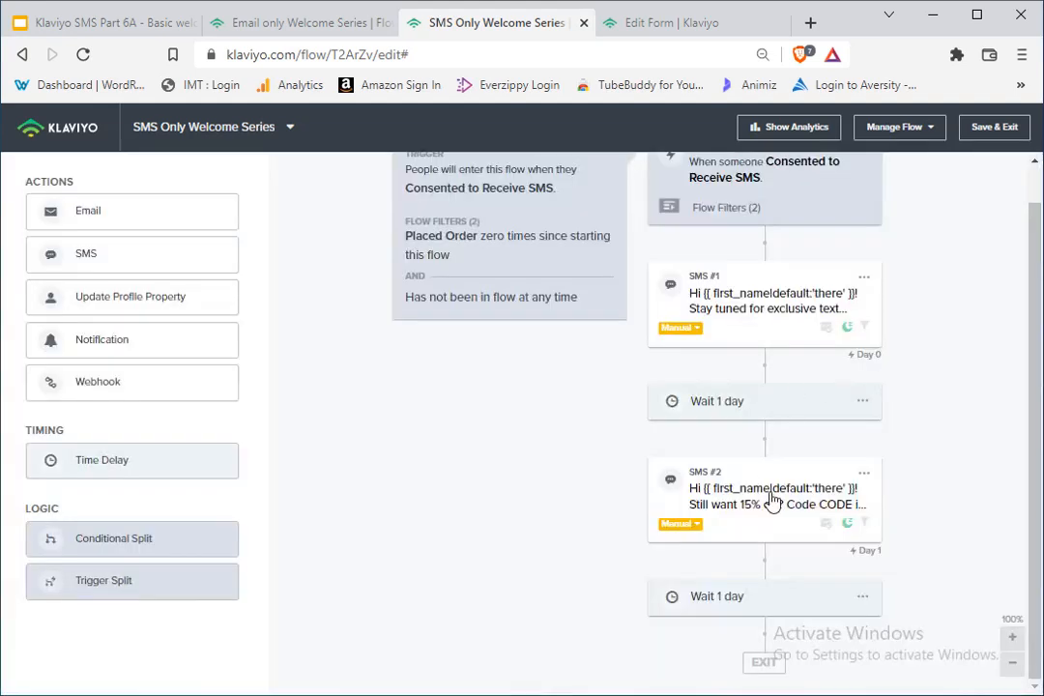
left_click(863, 597)
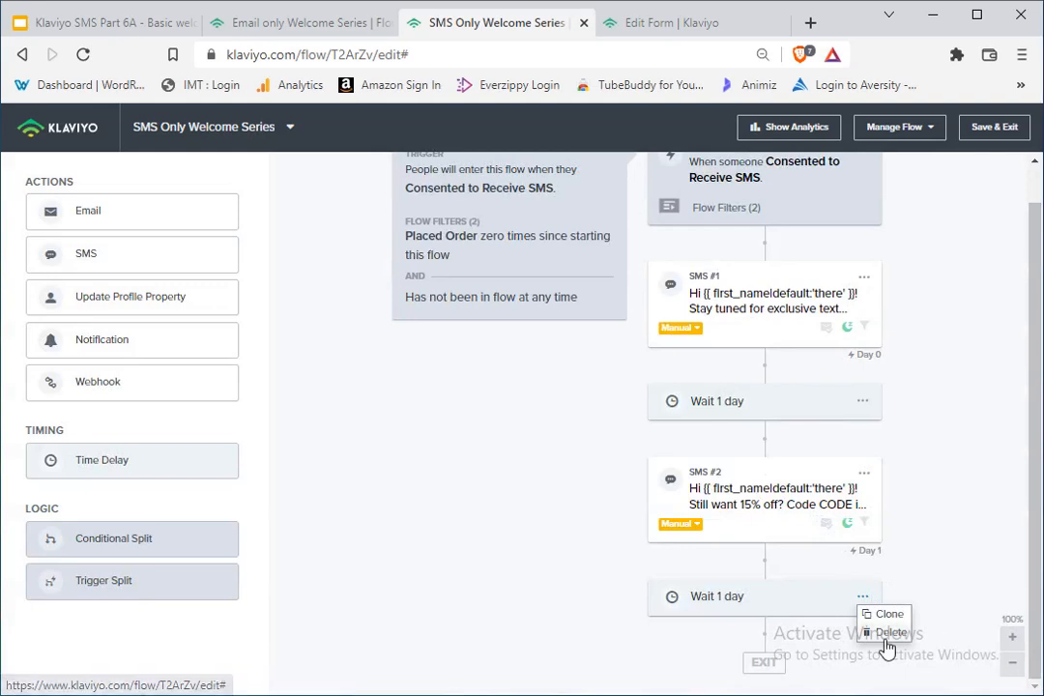
left_click(887, 634)
left_click(726, 317)
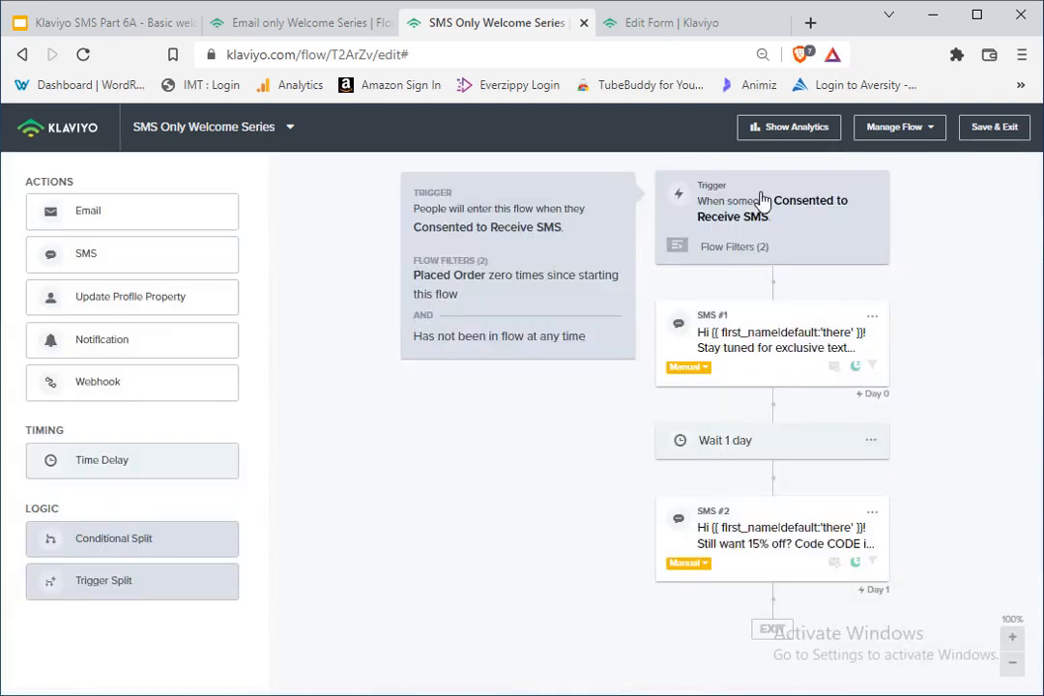
Step: Check the Consented to Receive SMS trigger and its flow filters, and close the trigger setup
left_click(809, 252)
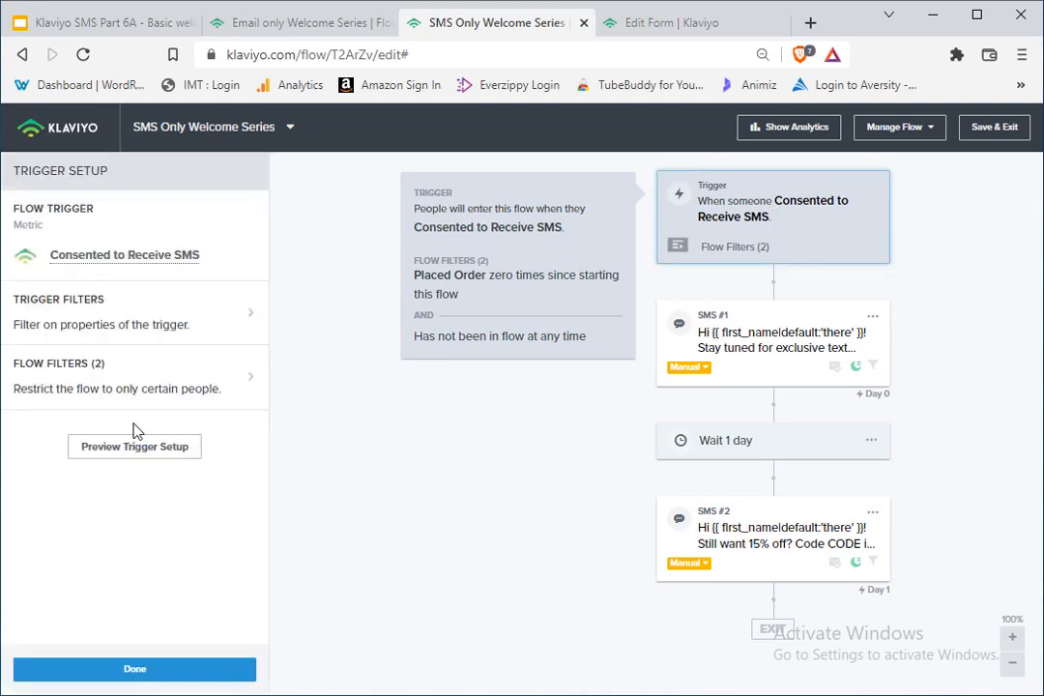
left_click(149, 368)
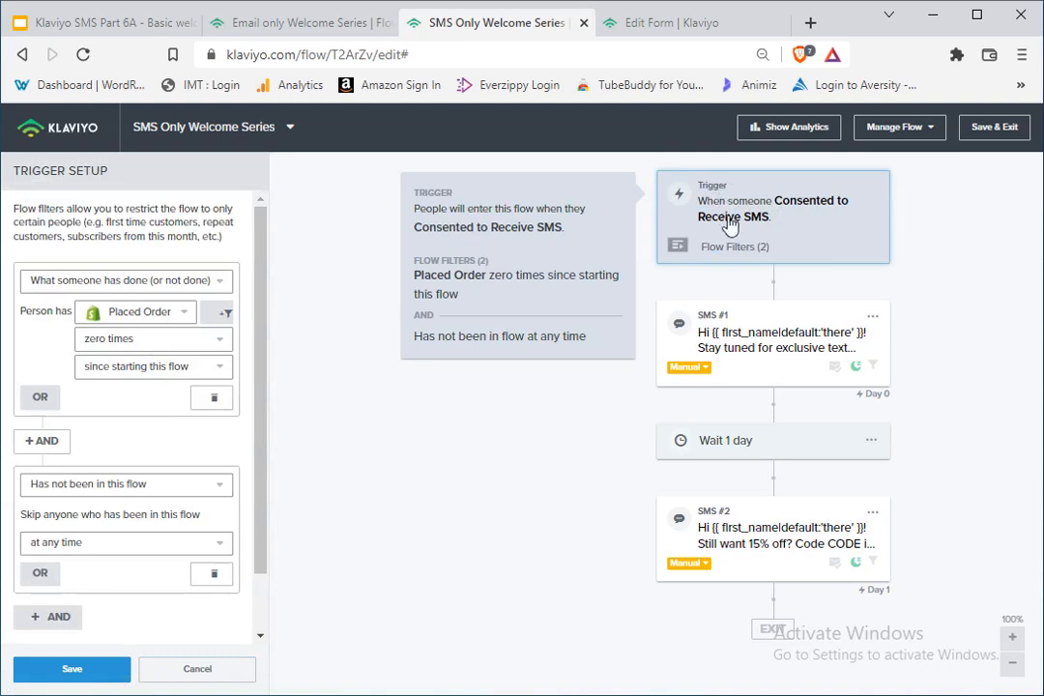
left_click(549, 236)
left_click(410, 234)
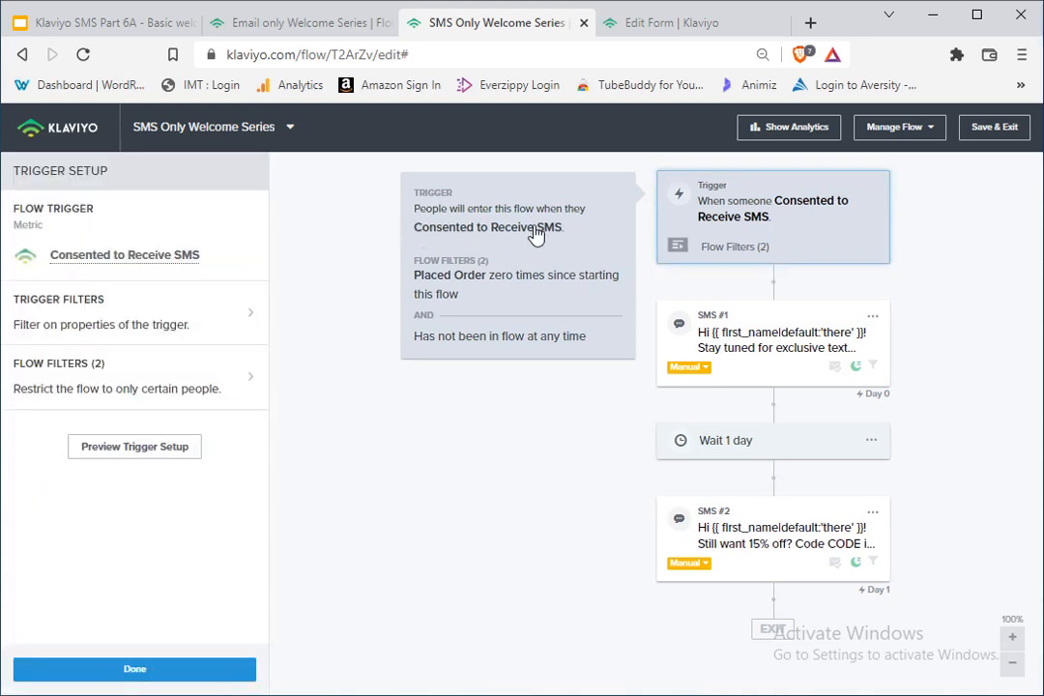
left_click(495, 250)
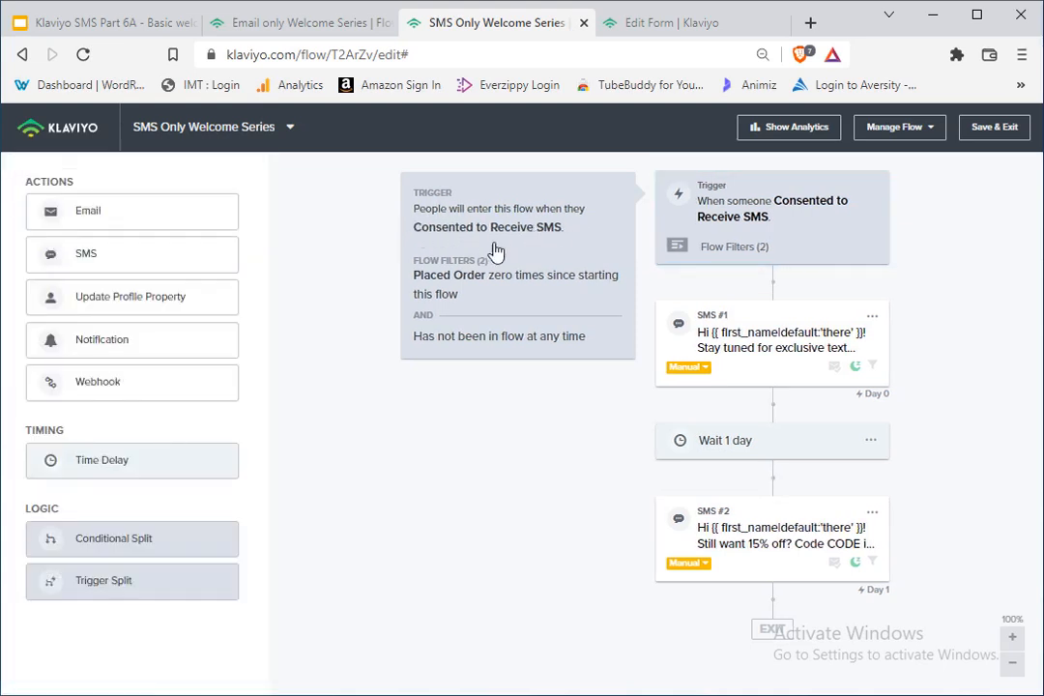
Step: Examine the Placed Order and Has not been in this flow conditions in the flow filters, and cancel out of them
left_click(784, 232)
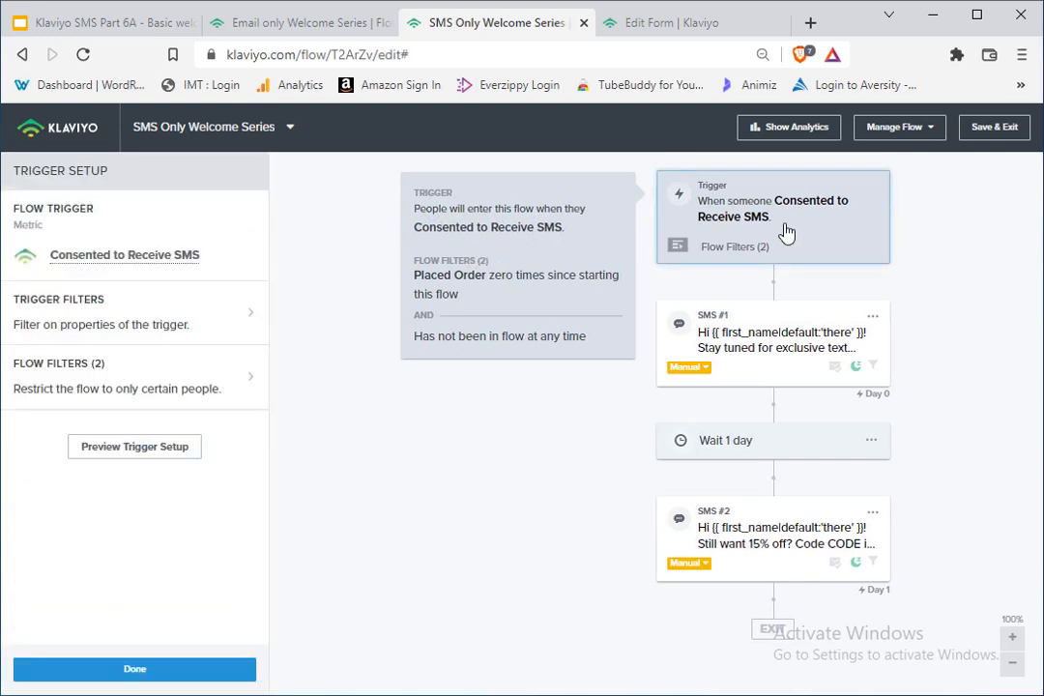
left_click(176, 390)
scroll(176, 390, "down", 2)
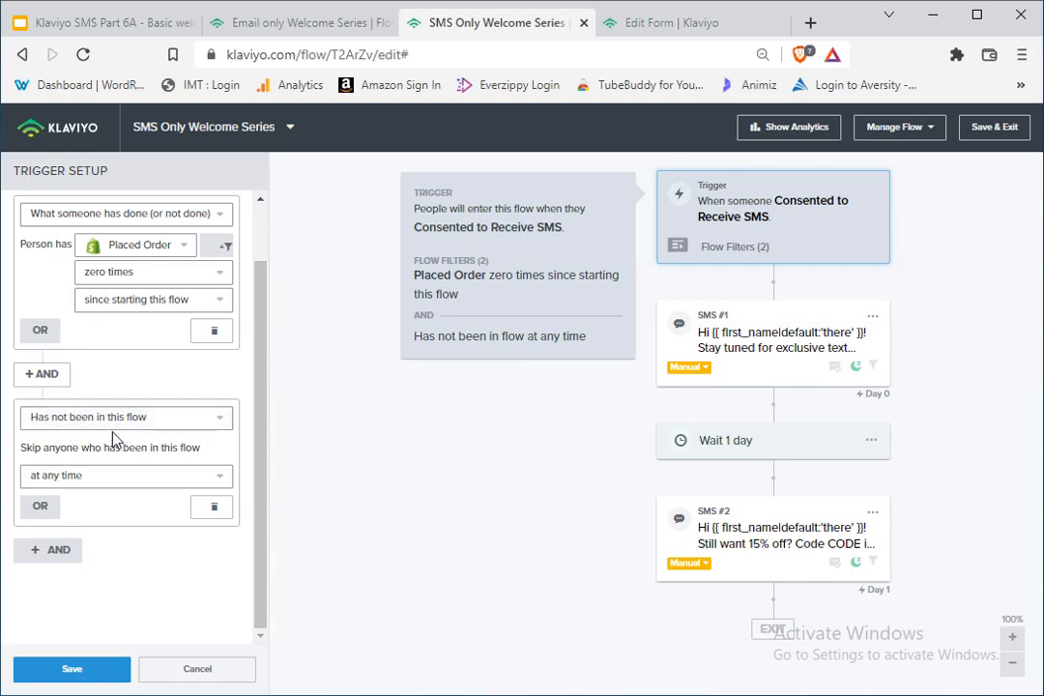
scroll(183, 473, "up", 1)
scroll(183, 474, "up", 2)
scroll(125, 391, "down", 1)
scroll(125, 391, "up", 1)
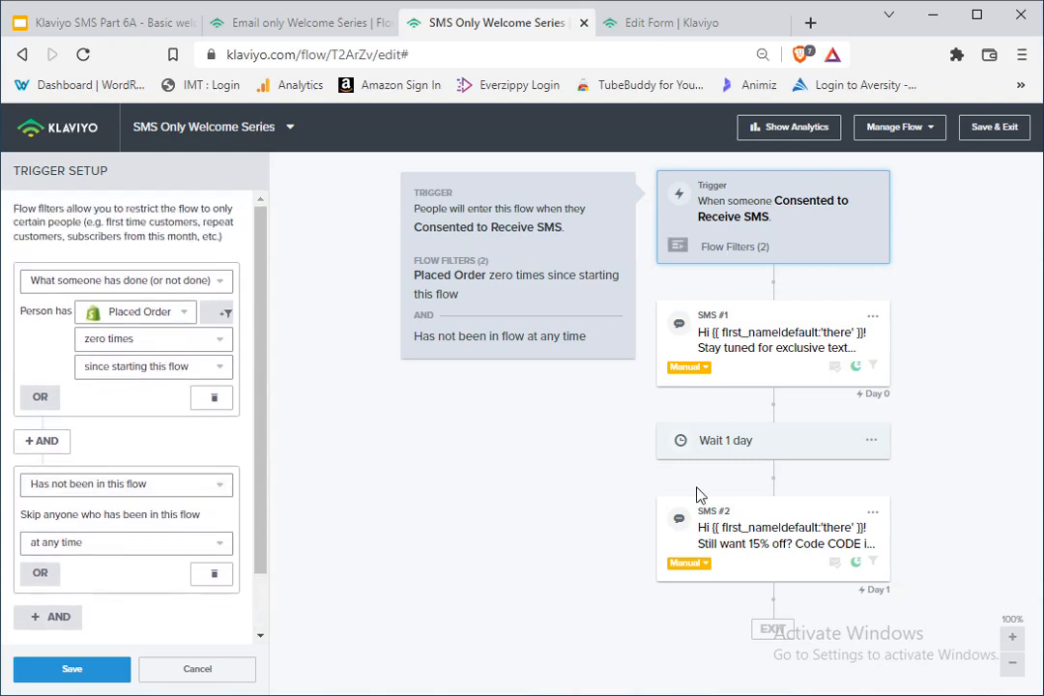
scroll(145, 270, "down", 2)
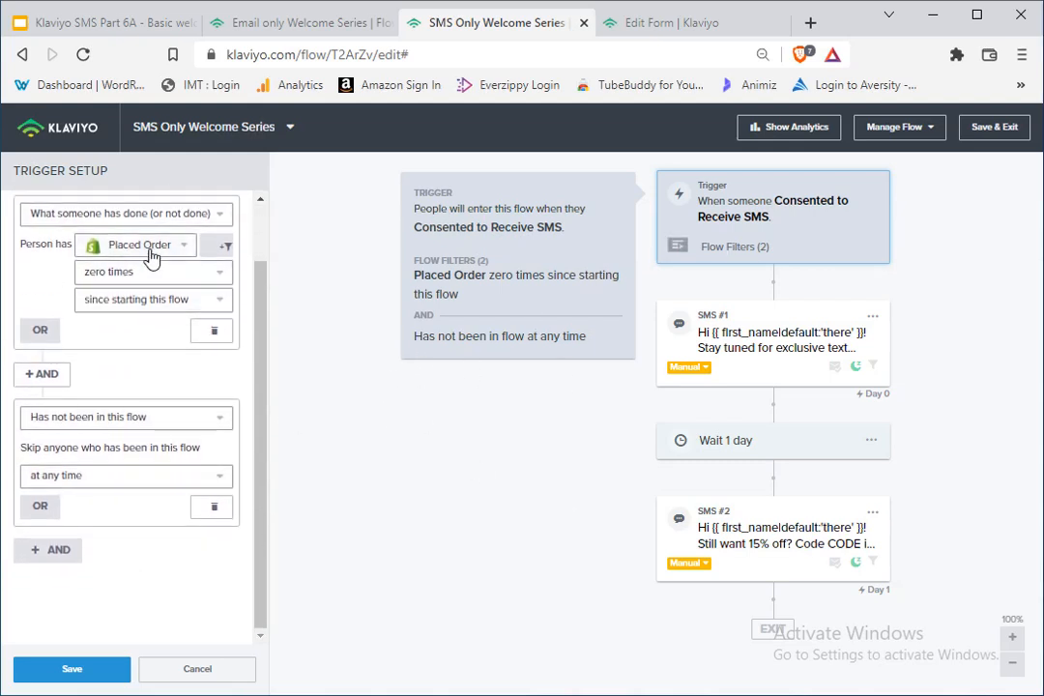
scroll(145, 401, "up", 2)
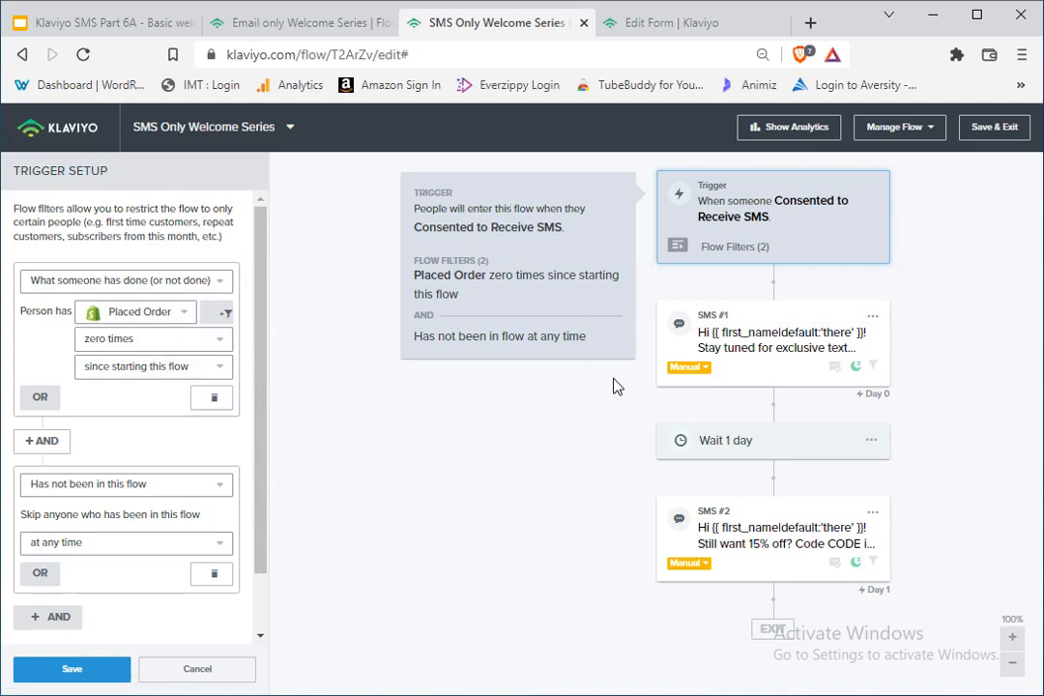
left_click(206, 682)
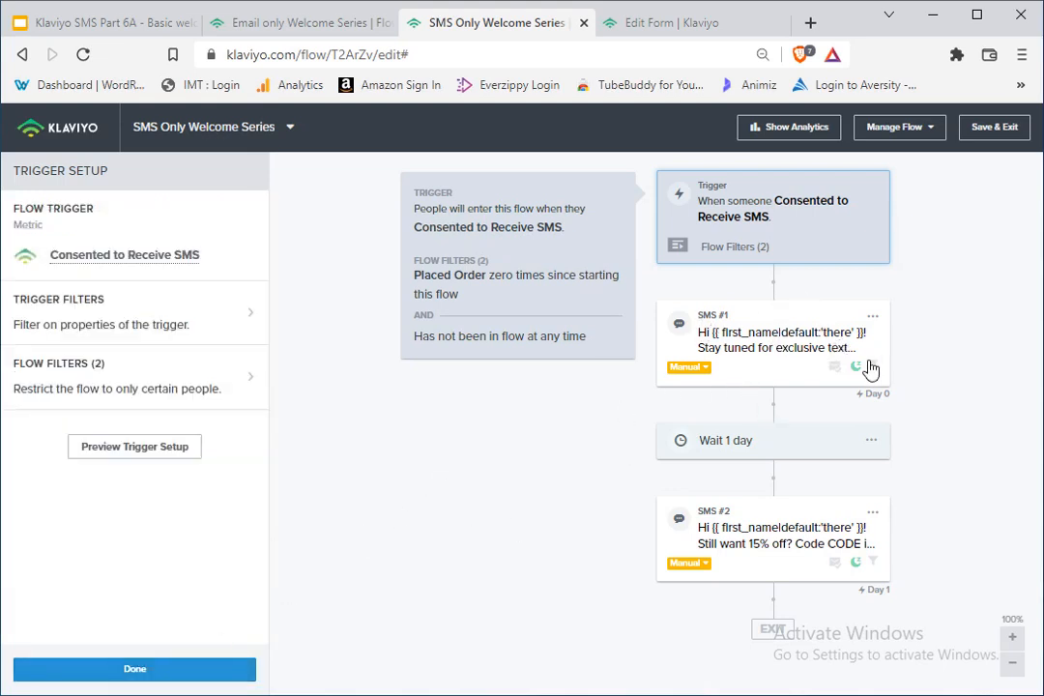
Step: Open SMS #1's message settings to review its Smart Sending and Quiet Hours options
left_click(770, 365)
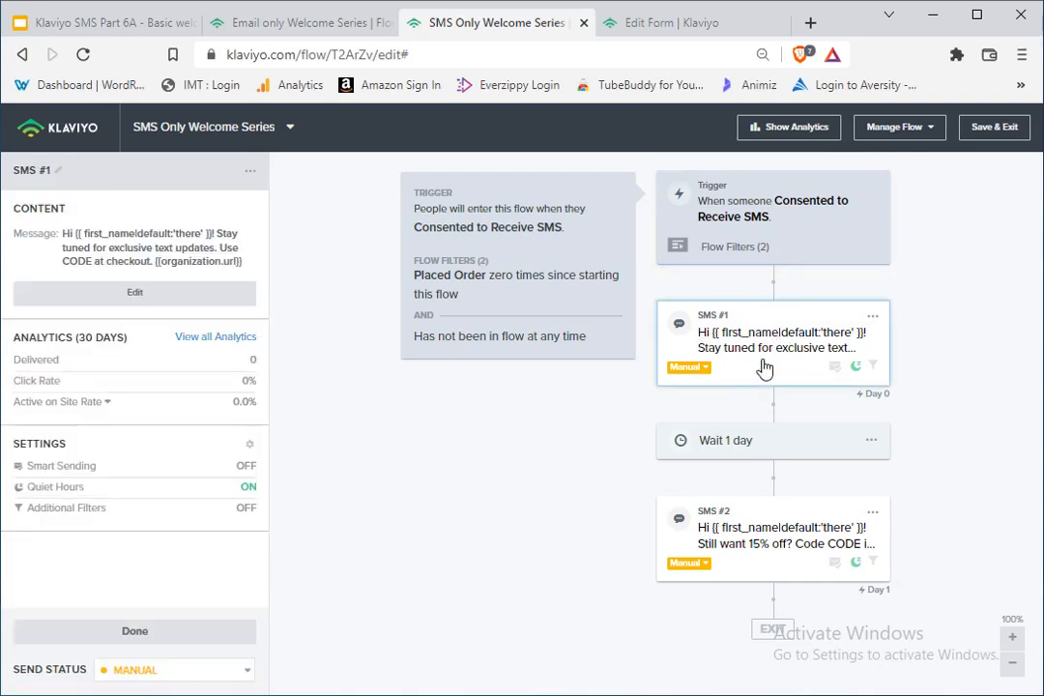
left_click(771, 353)
left_click(770, 351)
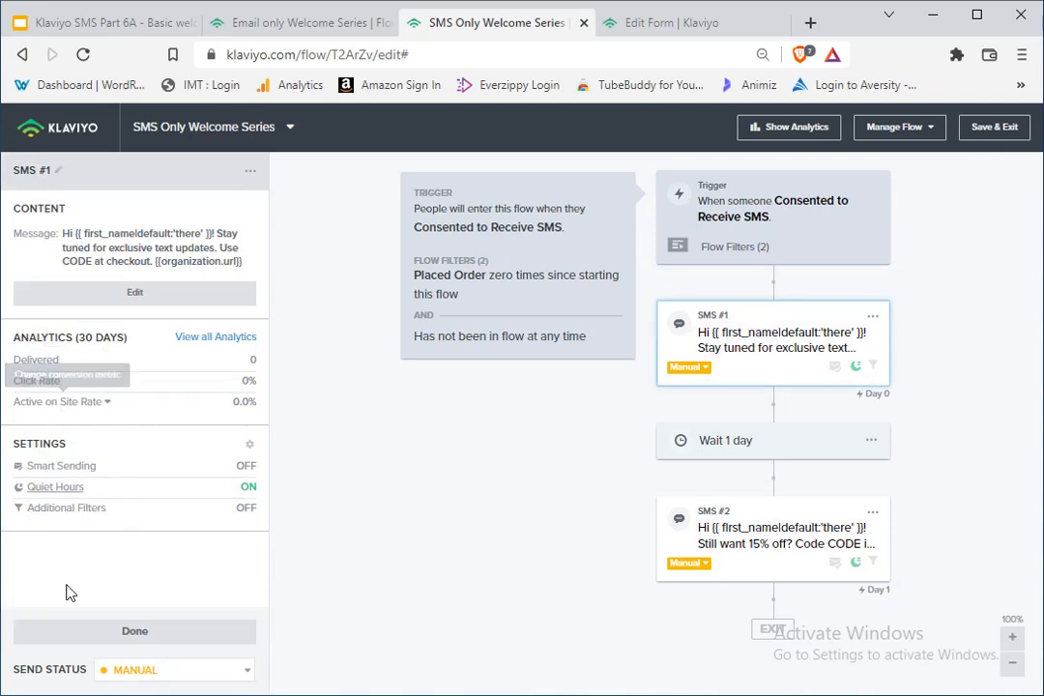
left_click(58, 488)
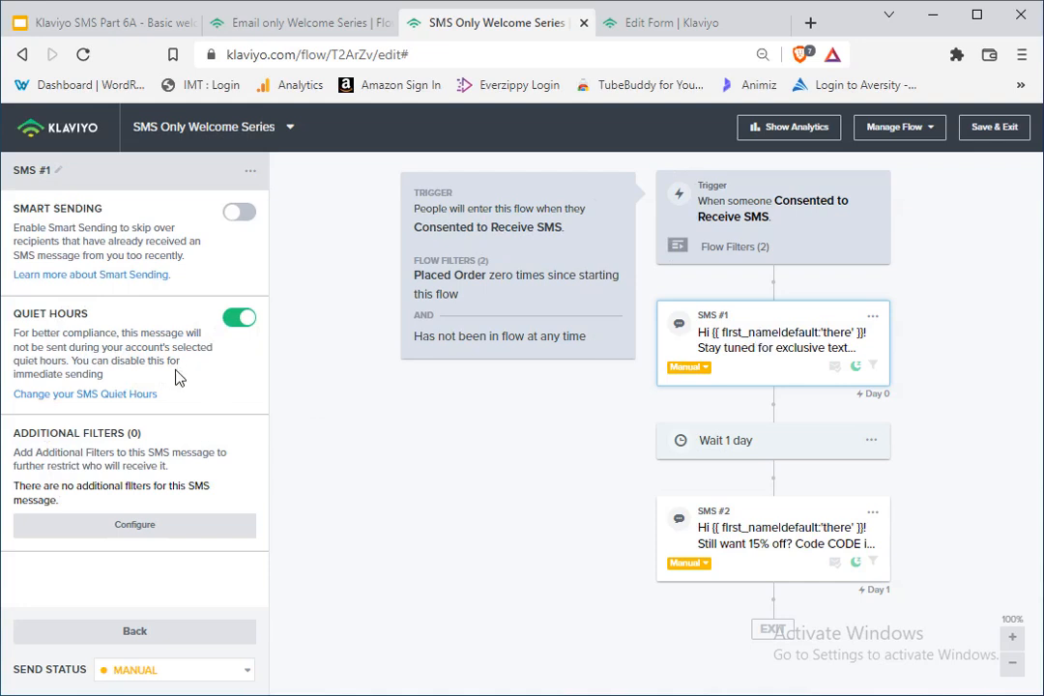
Step: Open the account page in a separate browser tab and go to its SMS settings
right_click(67, 122)
left_click(180, 141)
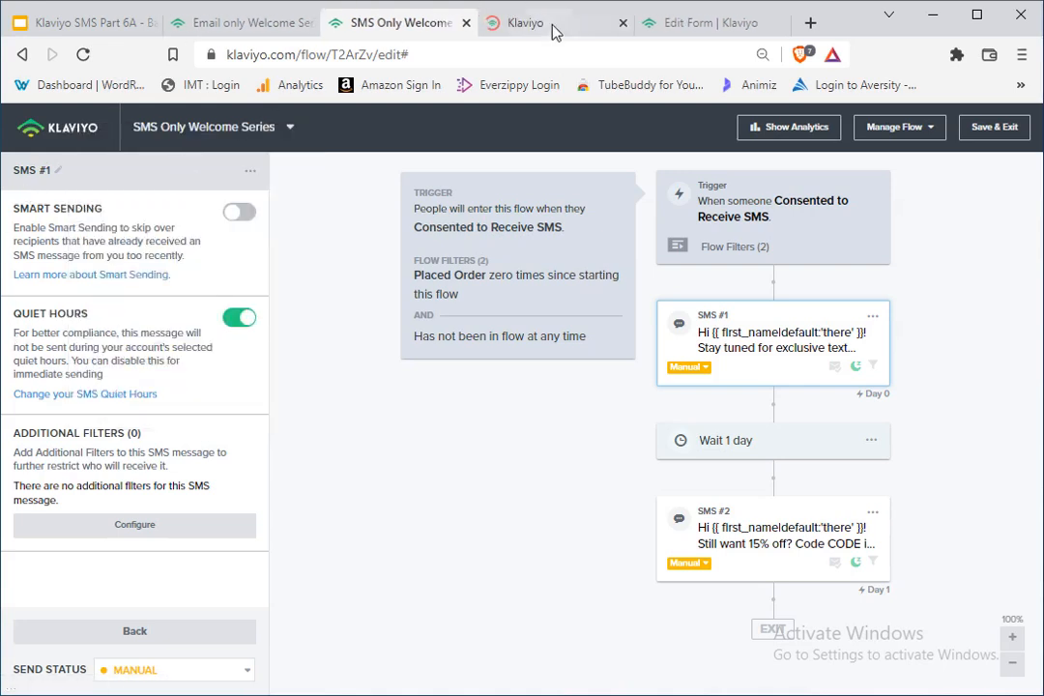
left_click(541, 22)
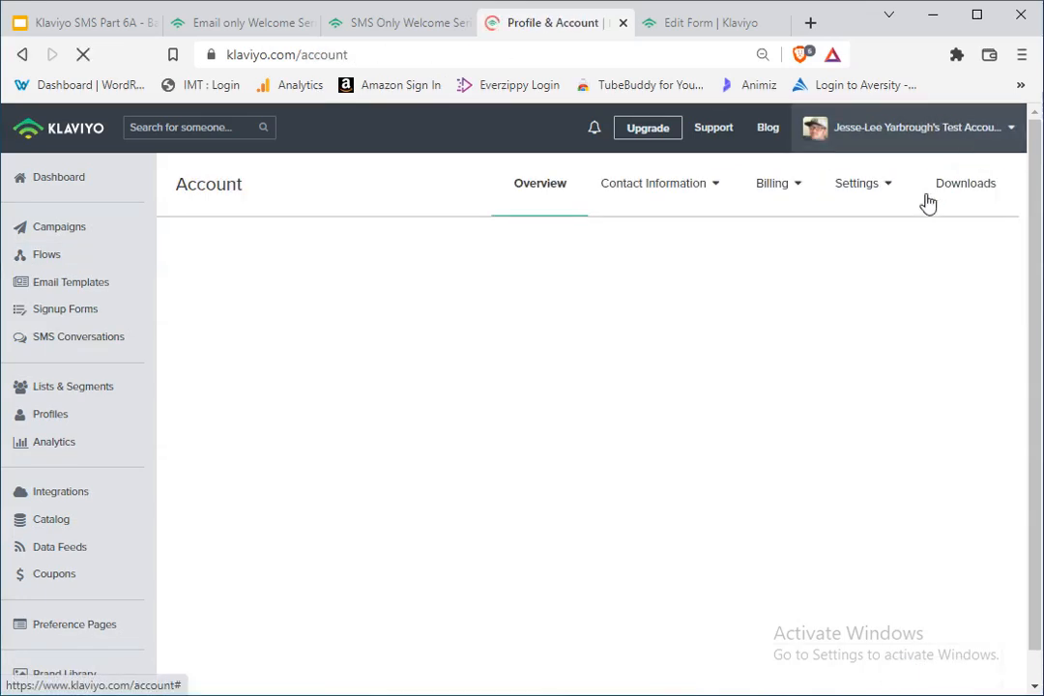
mouse_move(860, 196)
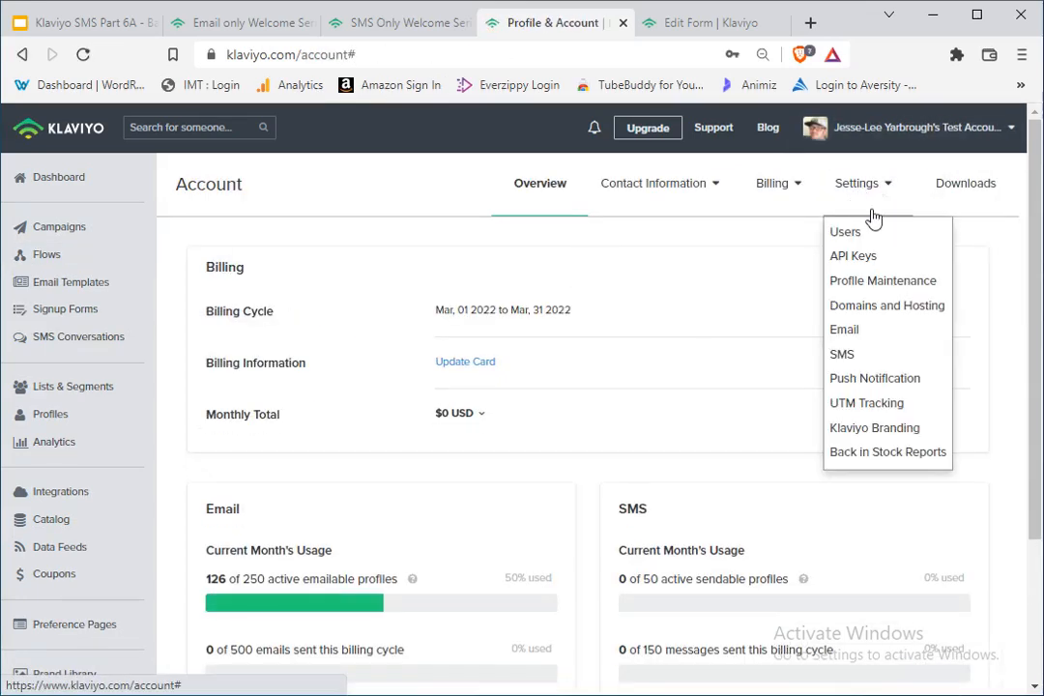
left_click(842, 356)
Step: Examine the Smart Sending period, SMS Quiet Hours window and SMS conversion window in the account's SMS settings
scroll(391, 430, "down", 15)
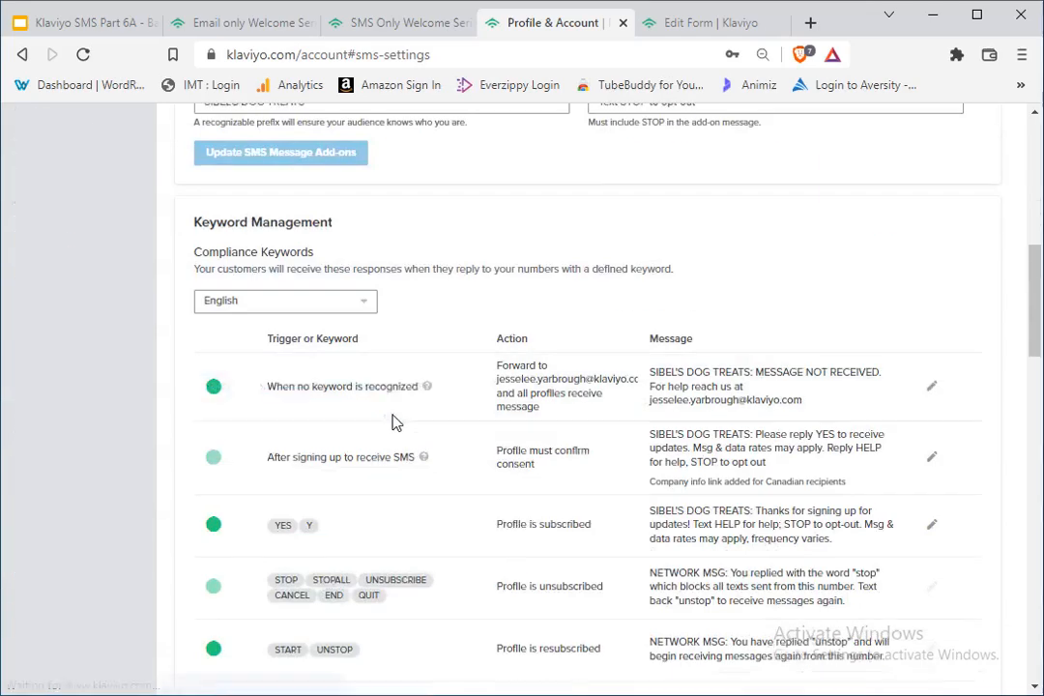
scroll(400, 428, "down", 8)
scroll(411, 448, "up", 4)
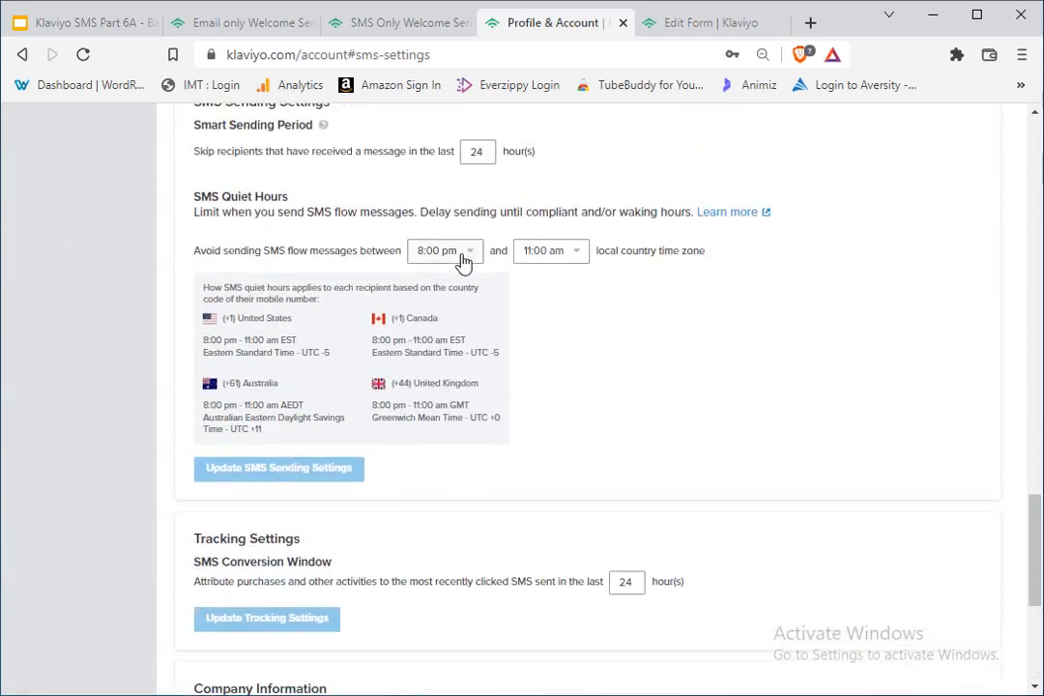
left_click_drag(463, 258, 643, 190)
left_click(648, 189)
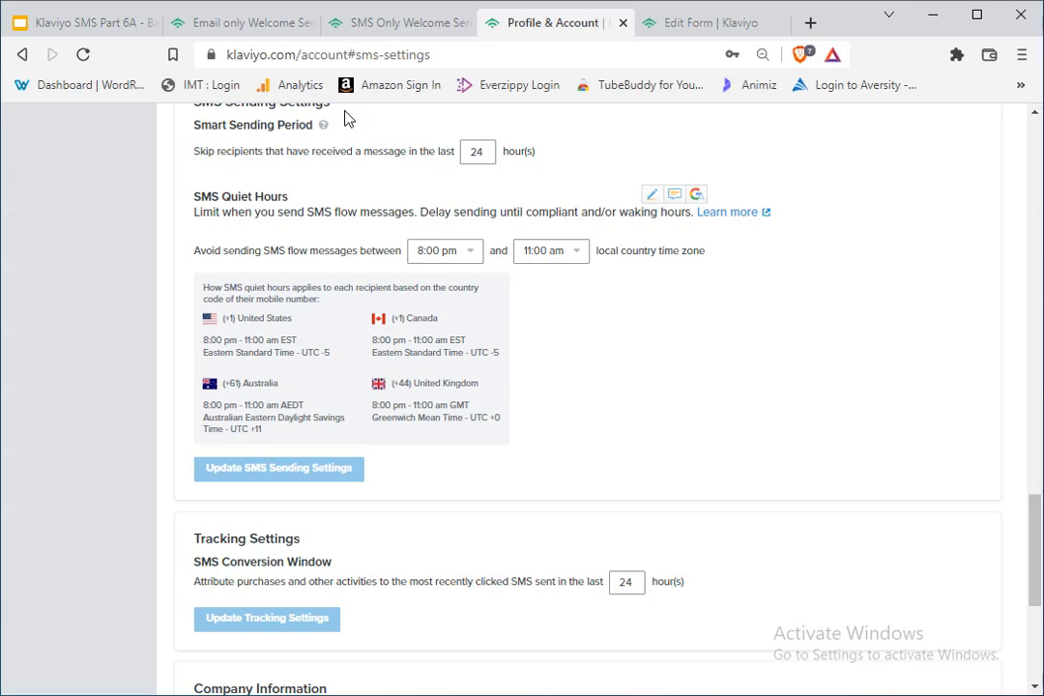
scroll(454, 390, "down", 4)
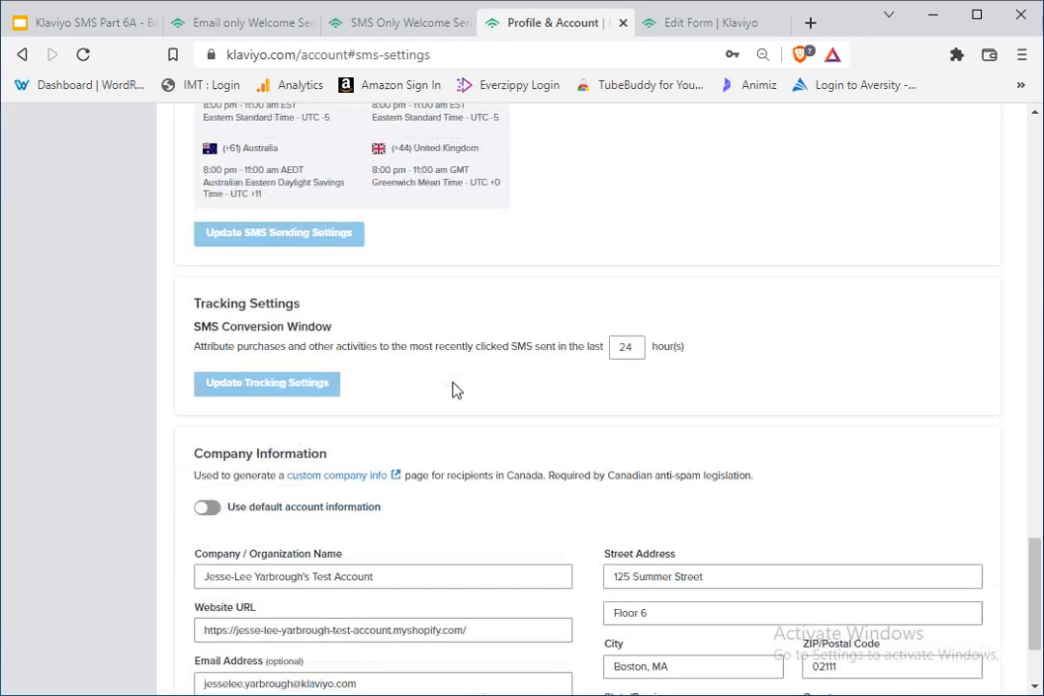
scroll(459, 380, "up", 6)
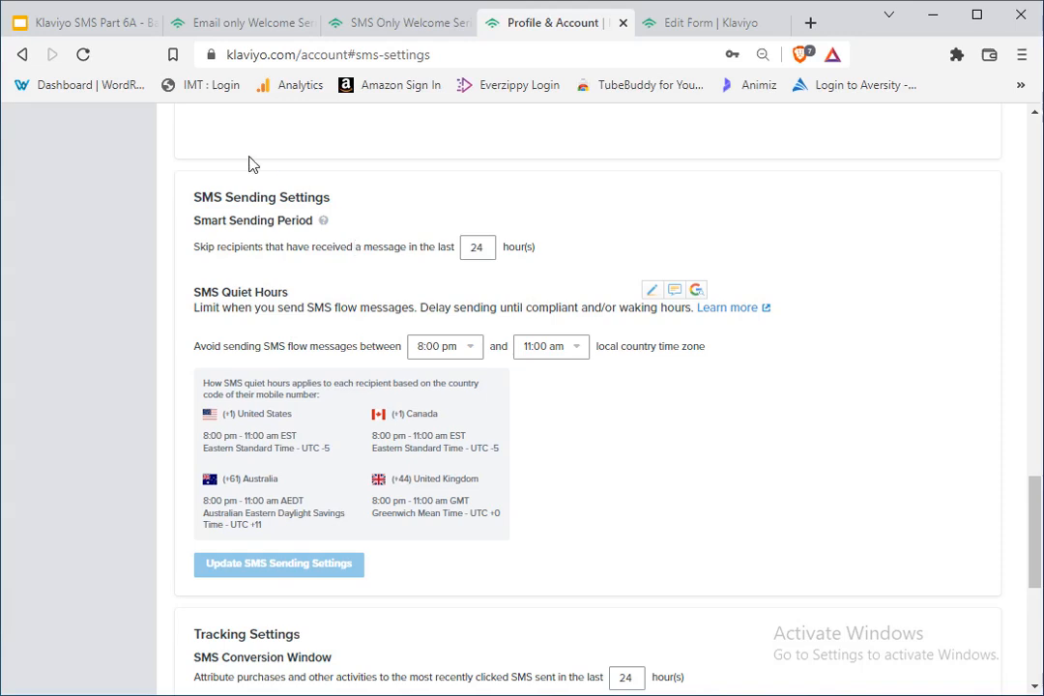
Step: Return to the SMS Only Welcome Series flow and turn off Quiet Hours for SMS #1
left_click(258, 27)
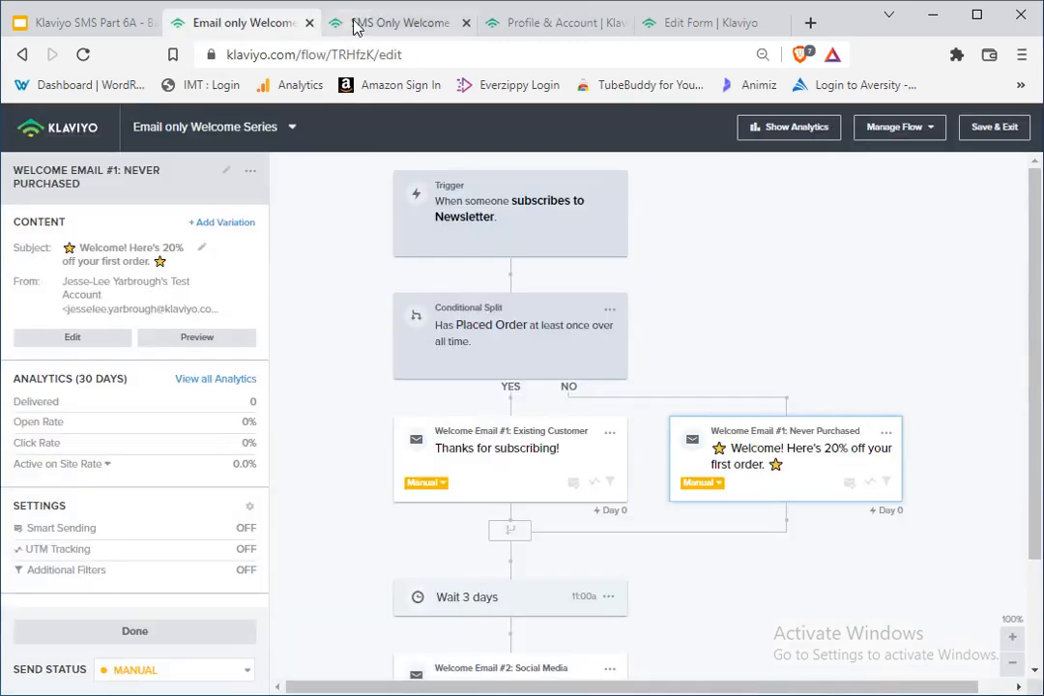
left_click(386, 23)
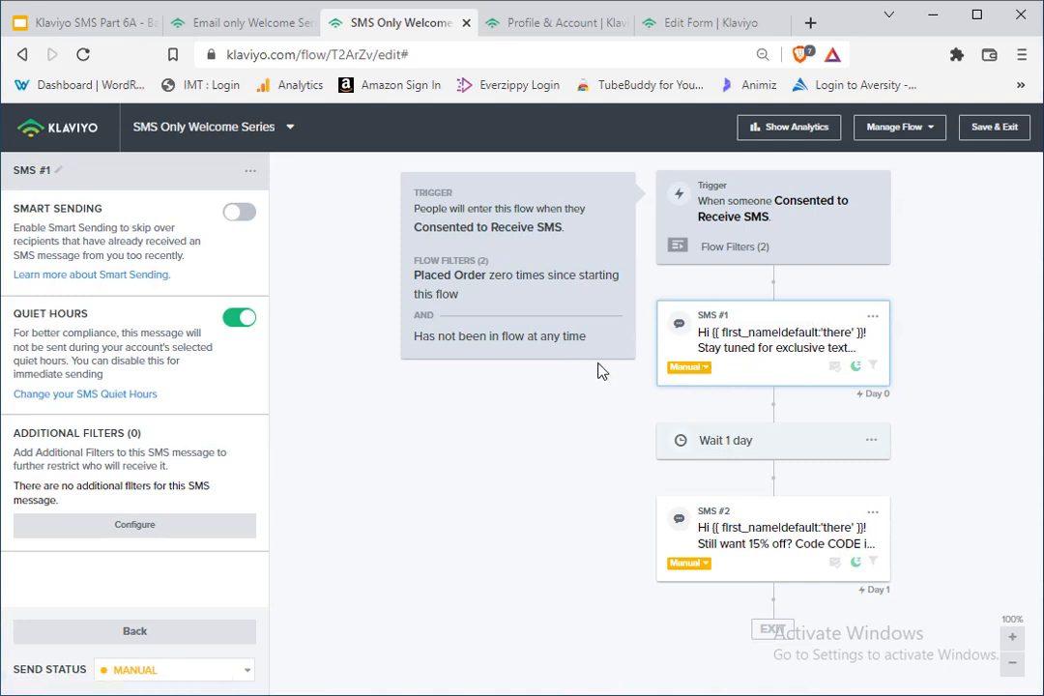
left_click(234, 320)
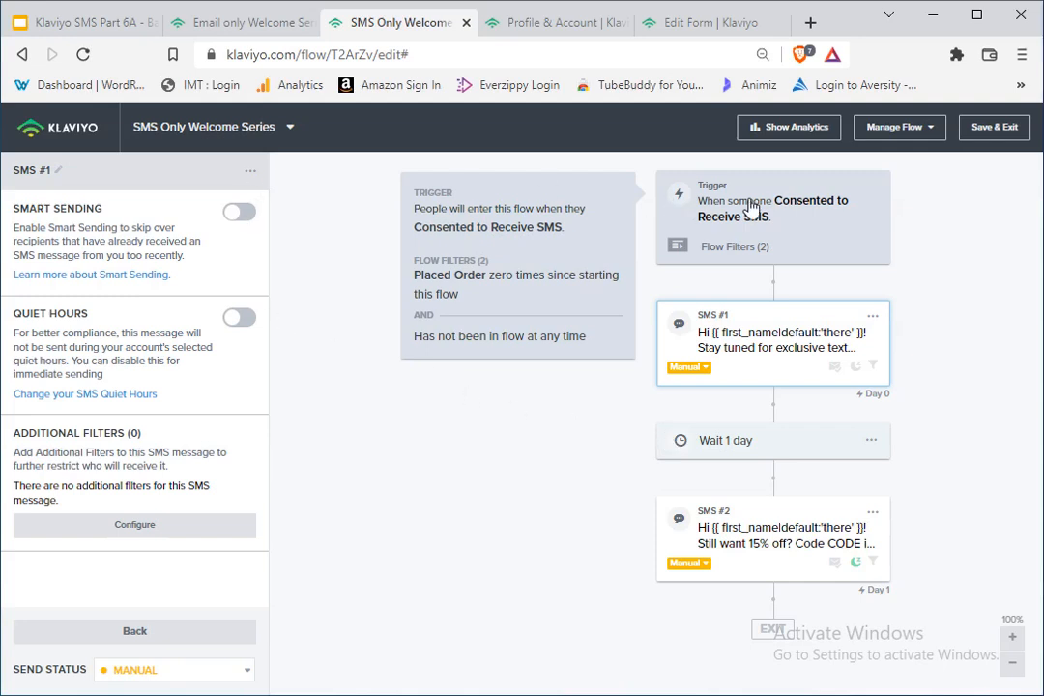
Step: Open the account's Flows list in a separate browser tab and switch to it
right_click(76, 138)
left_click(189, 149)
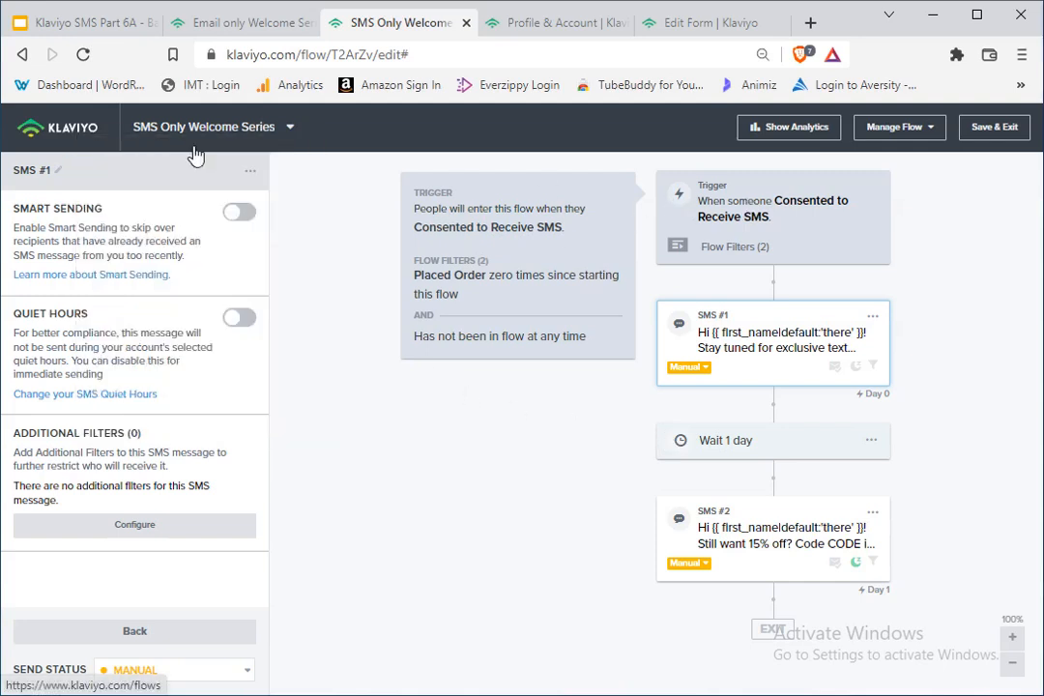
left_click(444, 21)
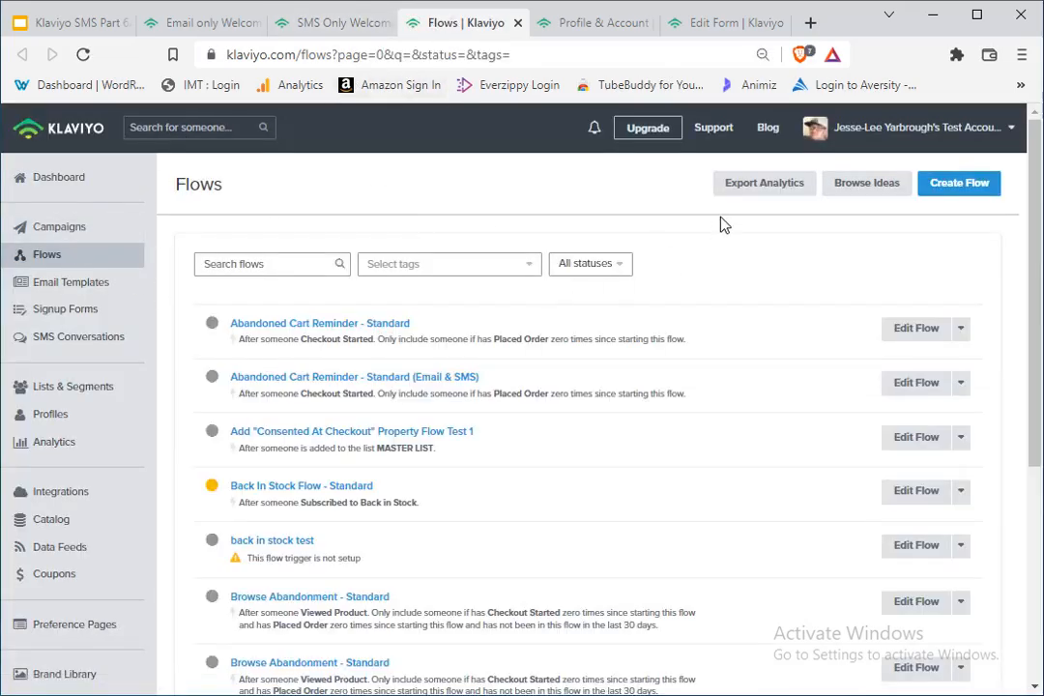
Step: Create a flow from scratch named "SMS Only Welcome flow 2 - demo"
left_click(960, 185)
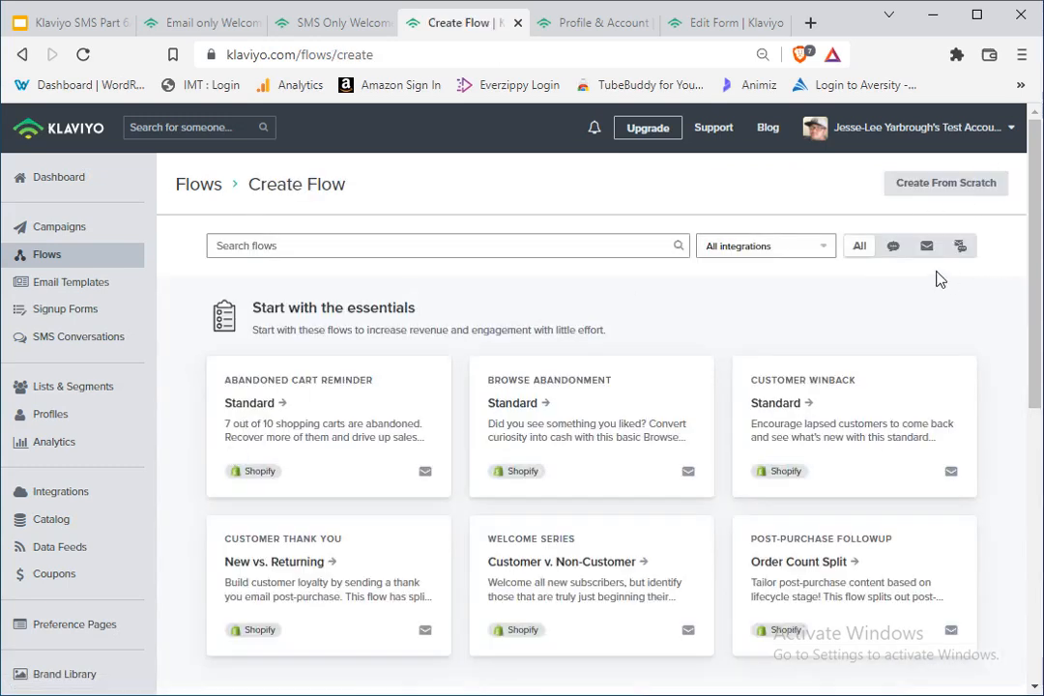
left_click(993, 184)
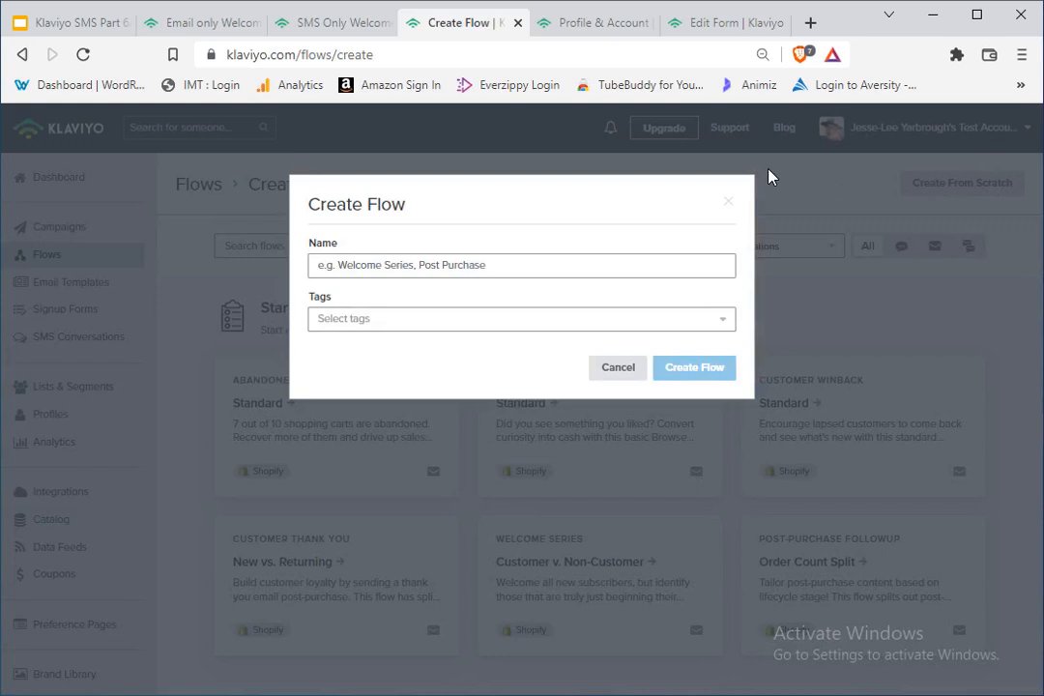
left_click(474, 269)
type("SMS Only Welcome flow 2 - demo")
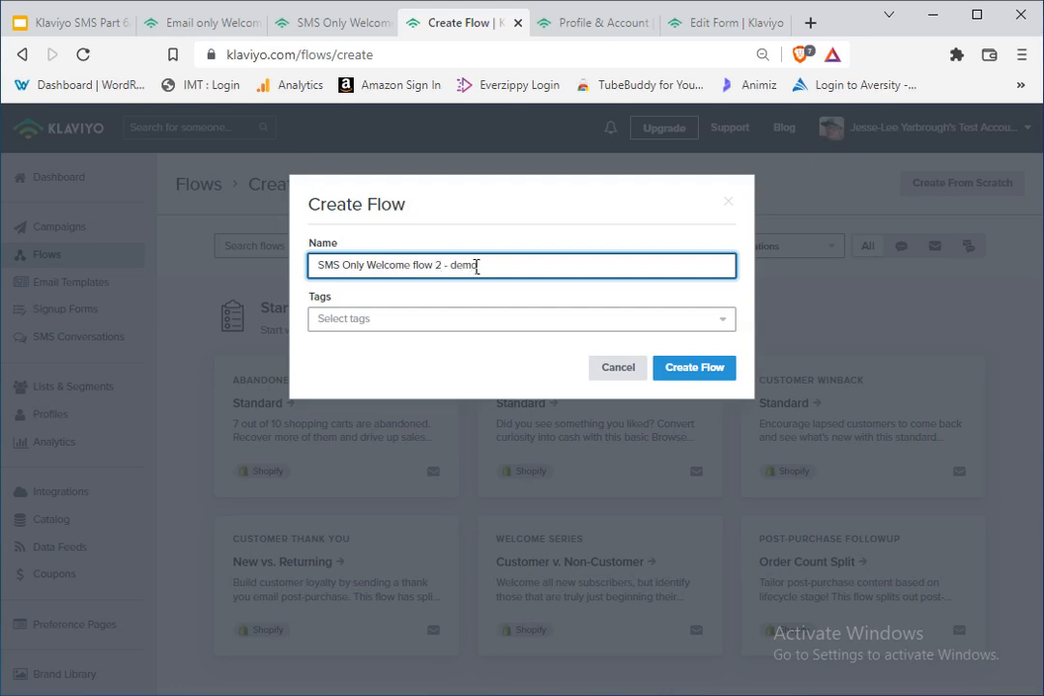
left_click(717, 382)
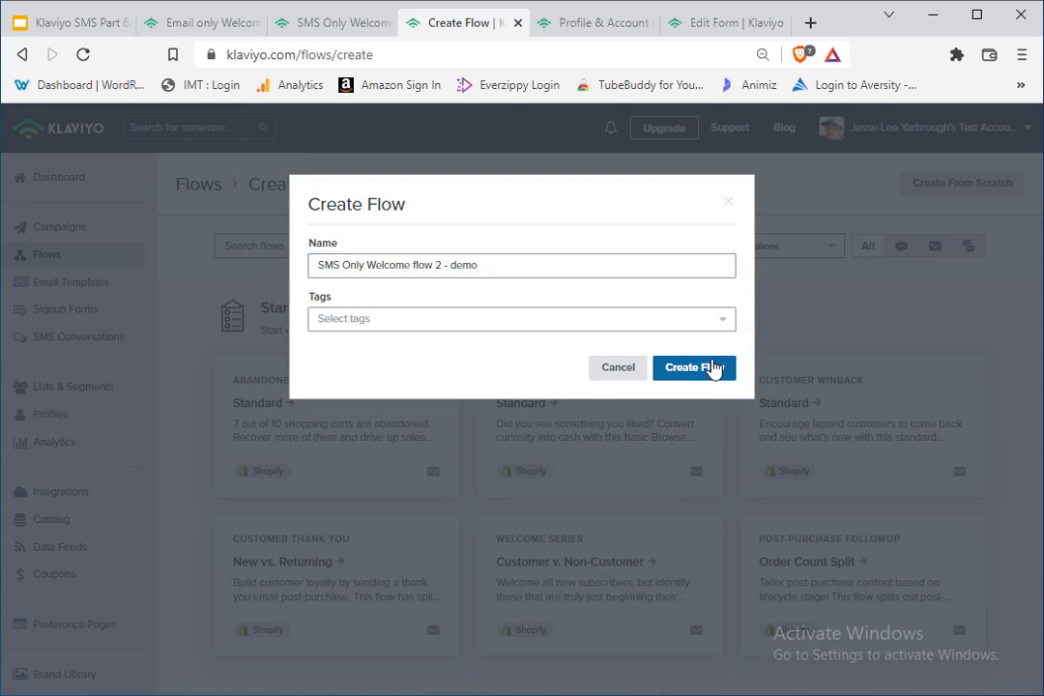
left_click(713, 367)
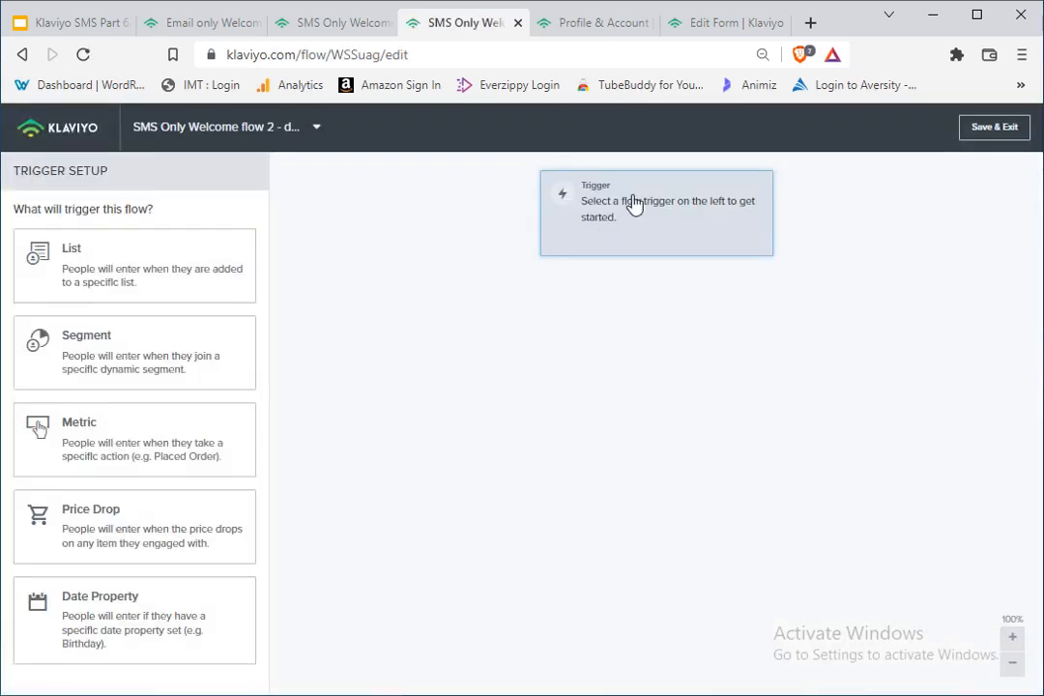
Step: Trigger the new flow on the Consented to Receive SMS metric
left_click(109, 436)
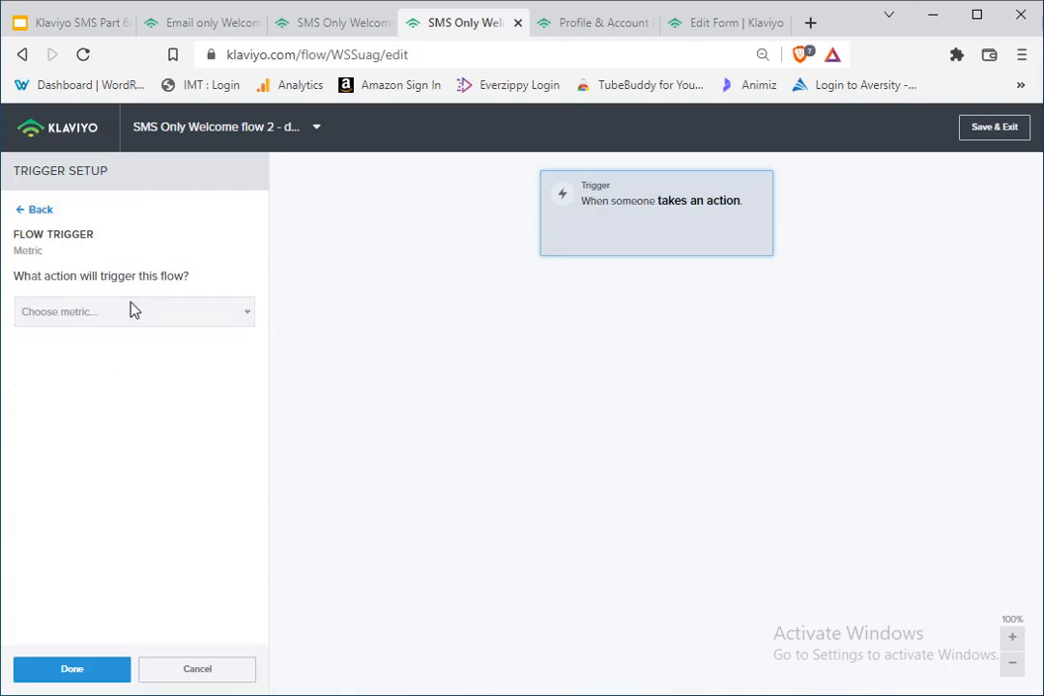
left_click(133, 311)
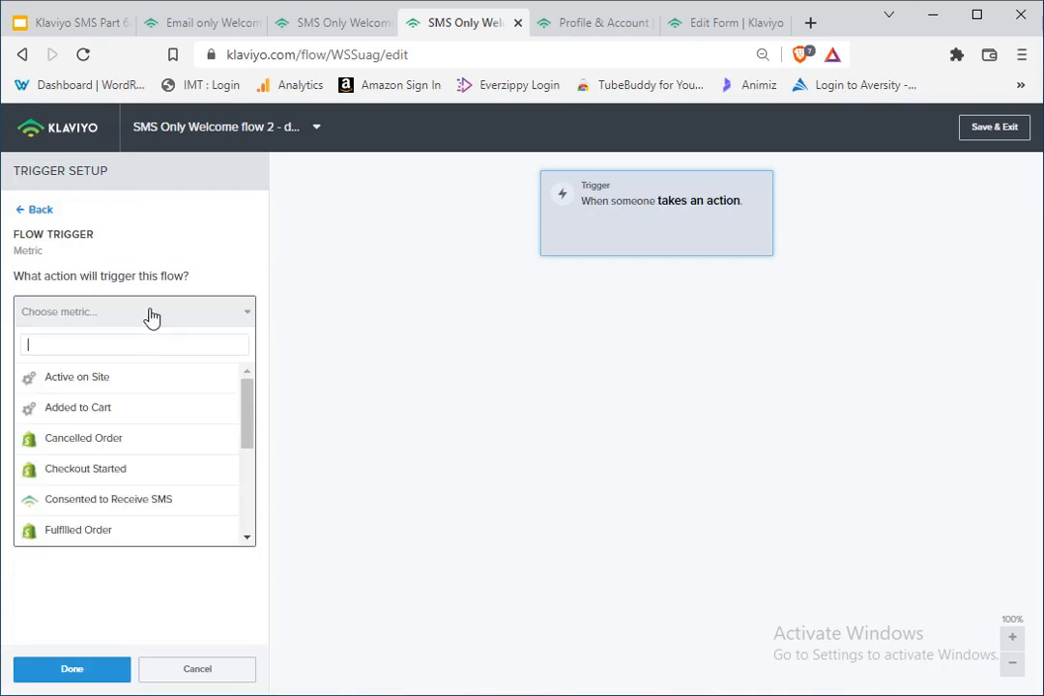
left_click(85, 500)
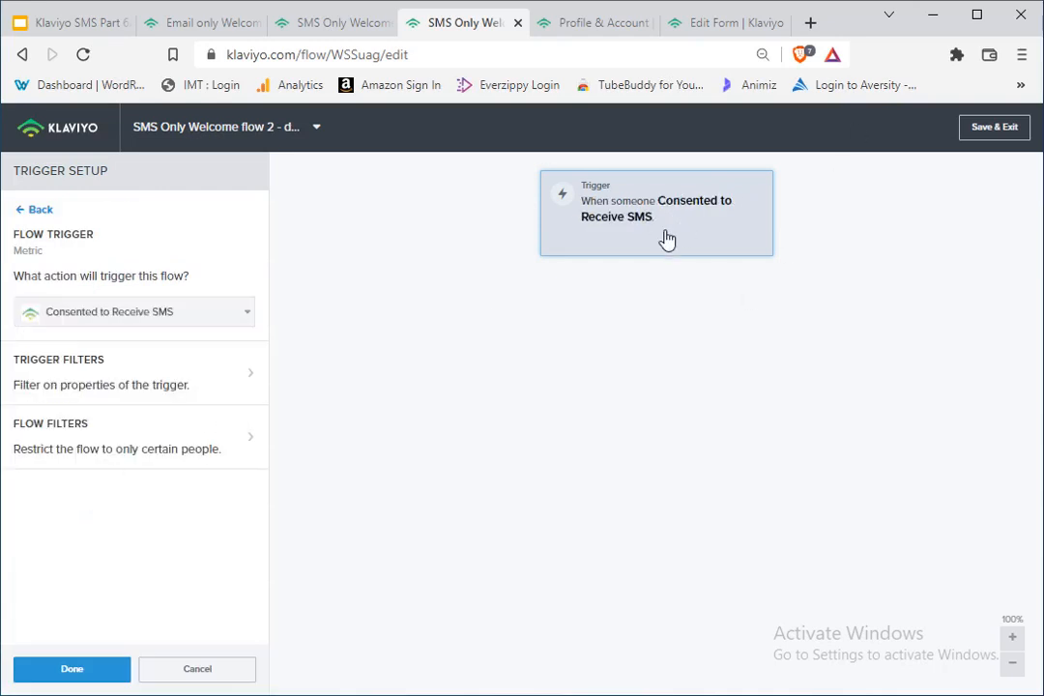
Step: Add a flow filter on what someone has done: Placed Order at least once over all time
left_click(131, 435)
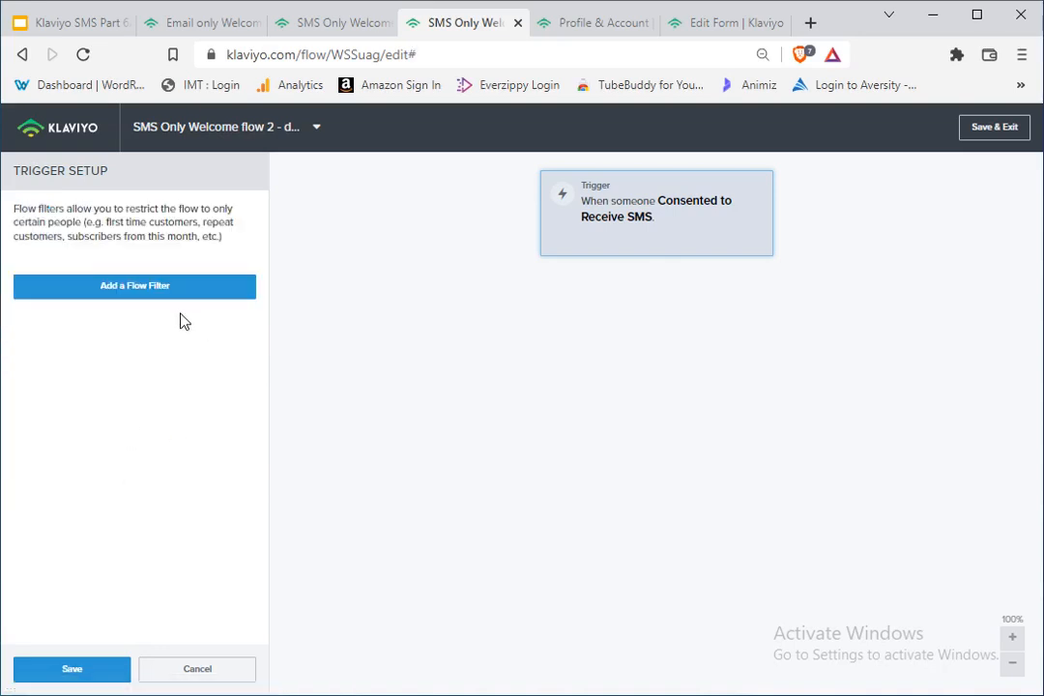
left_click(167, 288)
left_click(160, 285)
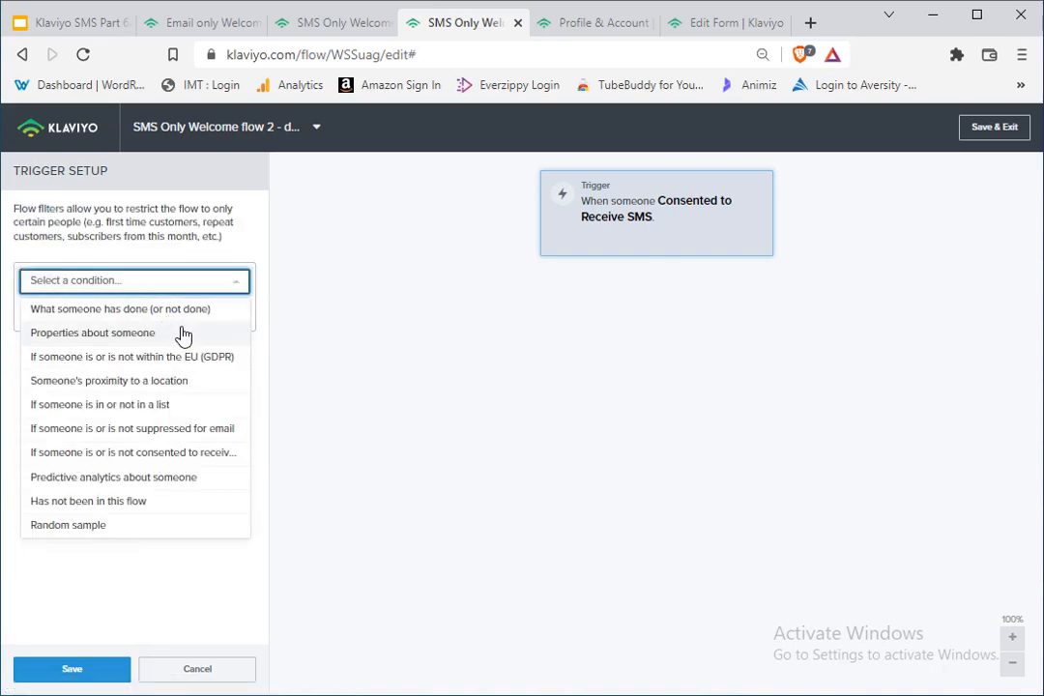
left_click(165, 314)
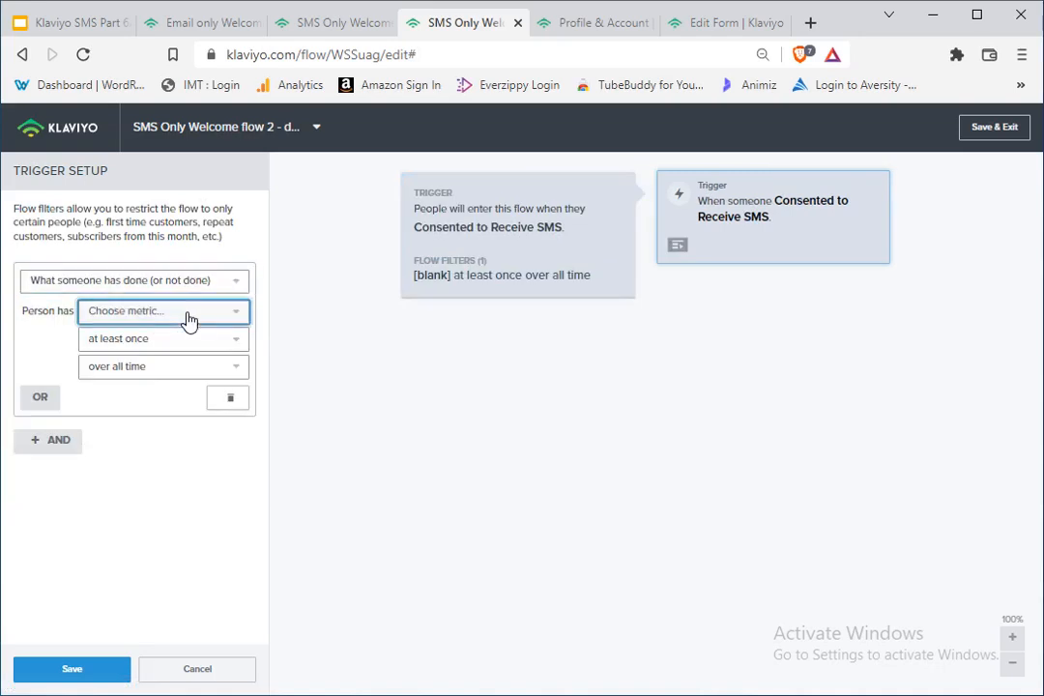
left_click(190, 316)
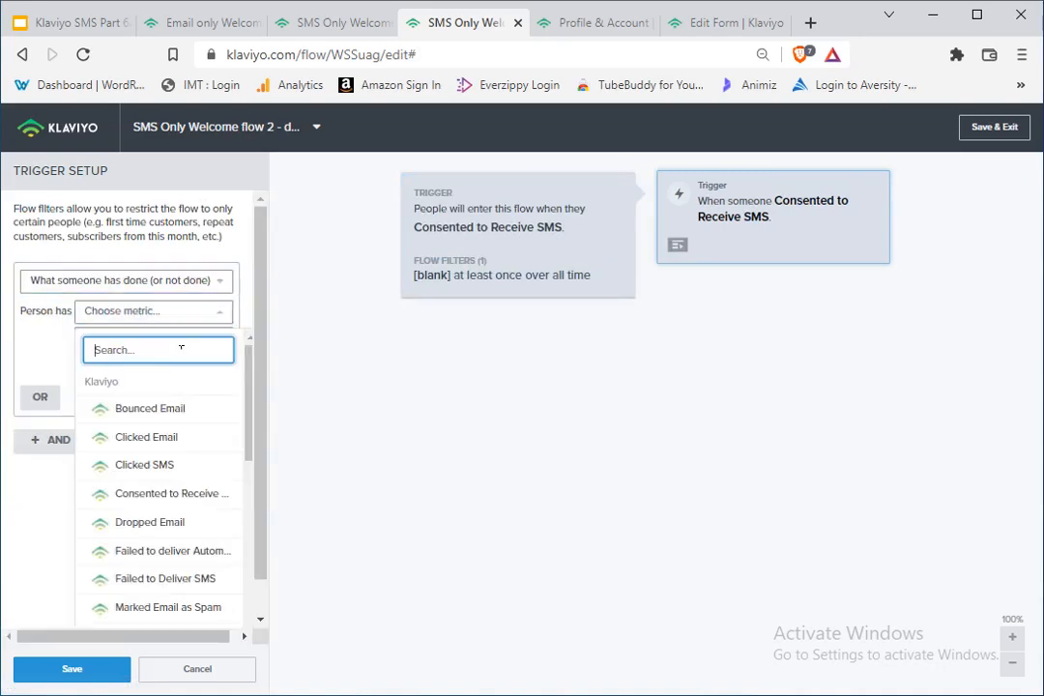
type("plac")
left_click(172, 410)
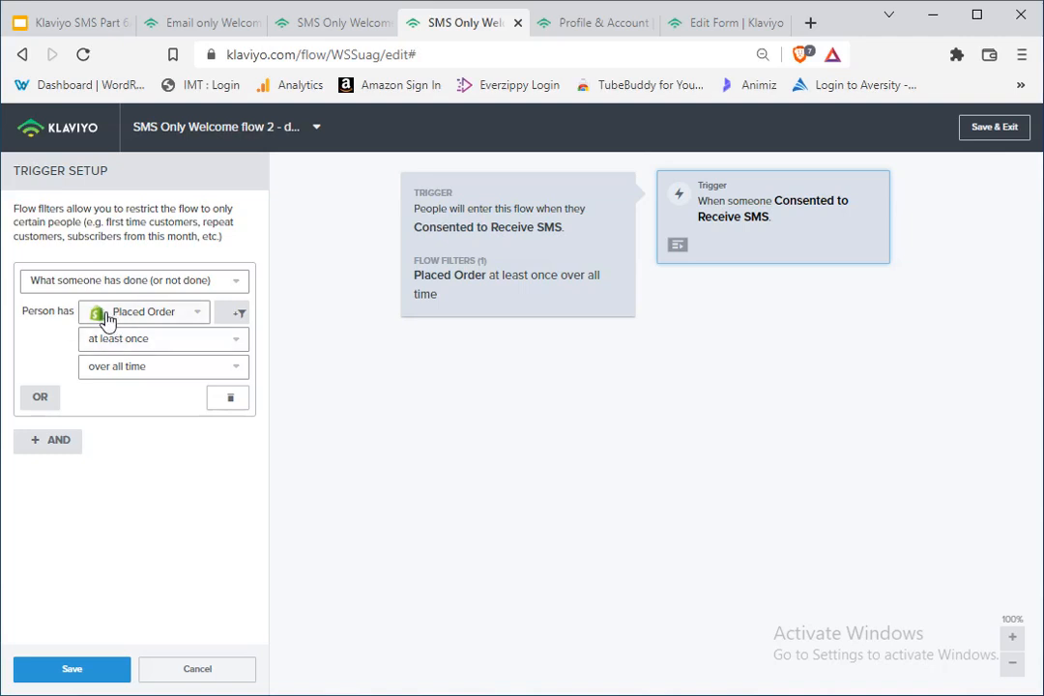
Step: Add an AND condition that the person has not been in this flow at any time, and save the trigger setup
left_click(63, 447)
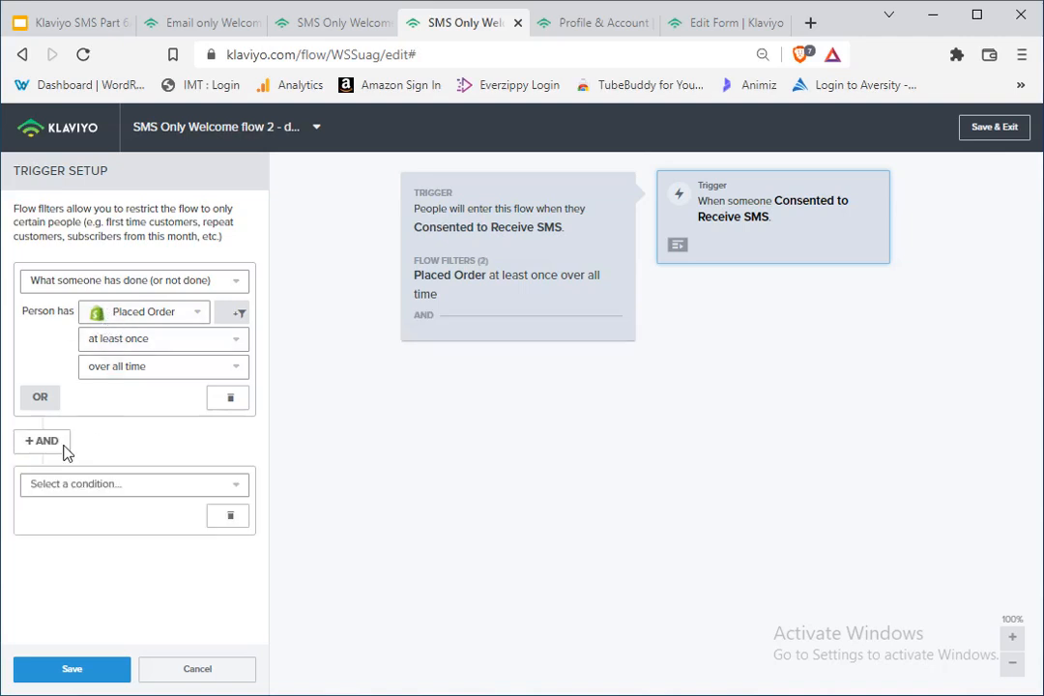
left_click(86, 486)
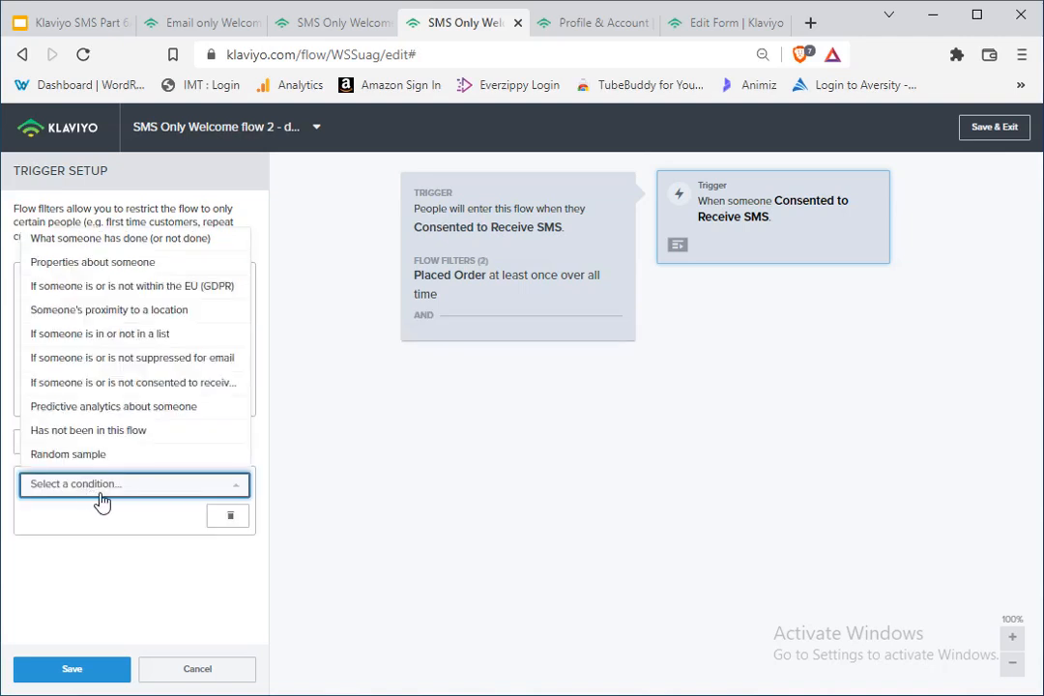
left_click(114, 432)
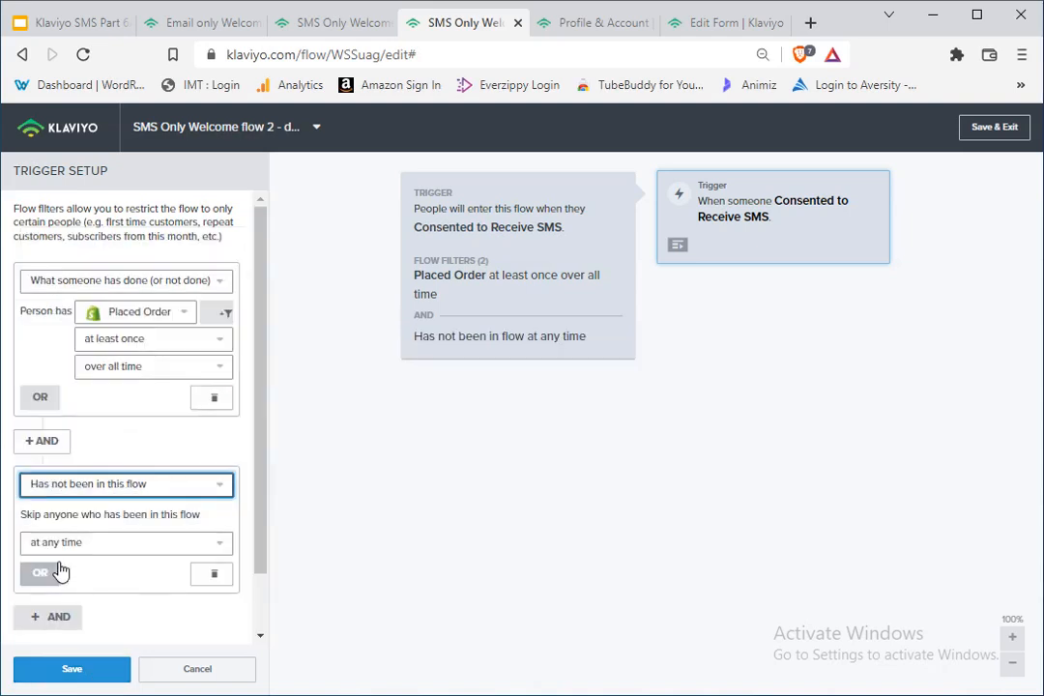
left_click(89, 670)
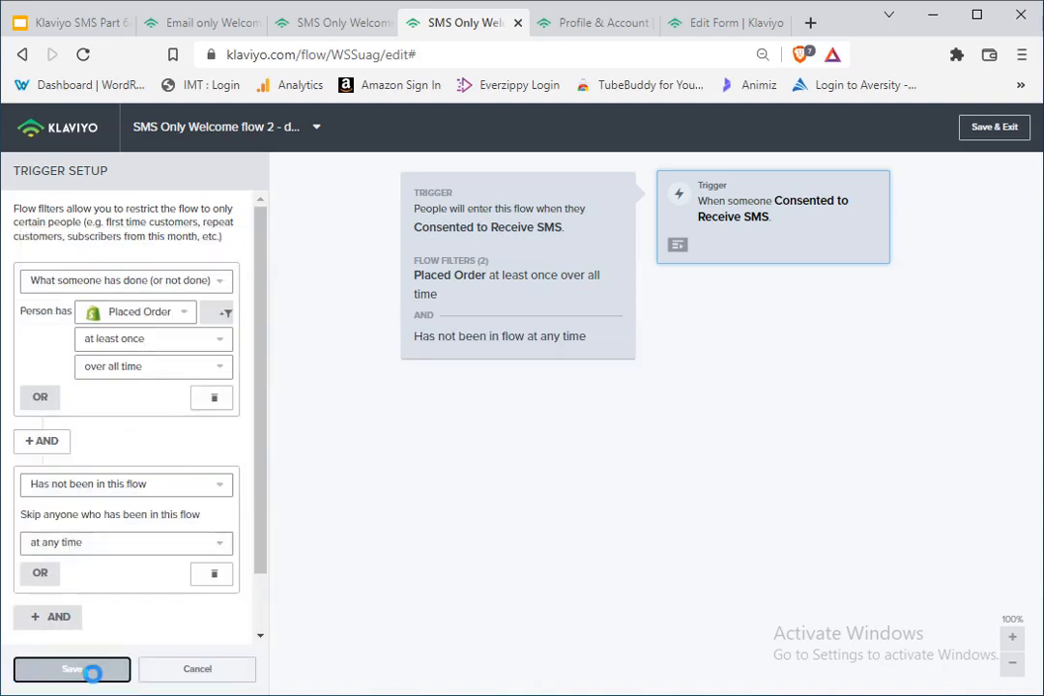
left_click(101, 668)
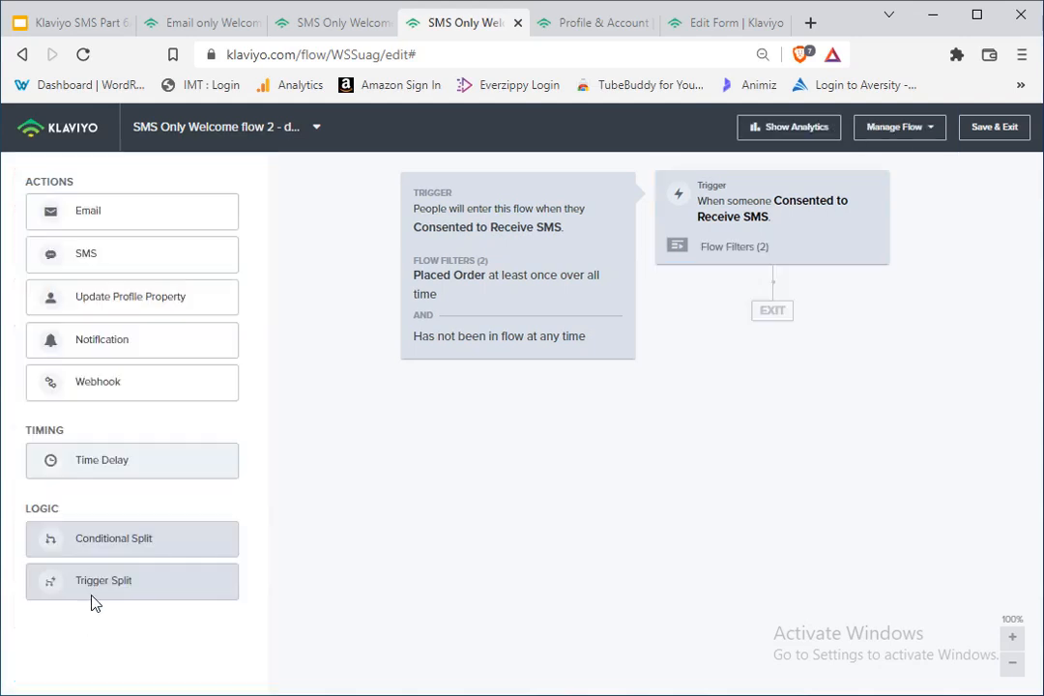
Step: Add an SMS message to the flow directly after the trigger
left_click_drag(122, 272, 773, 329)
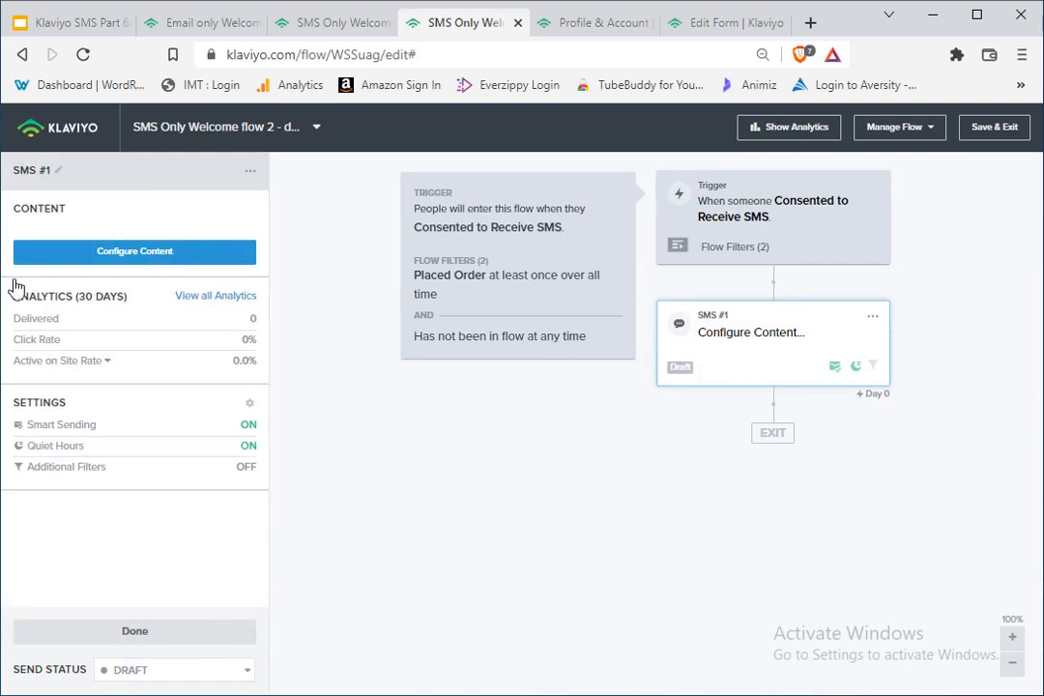
left_click(643, 319)
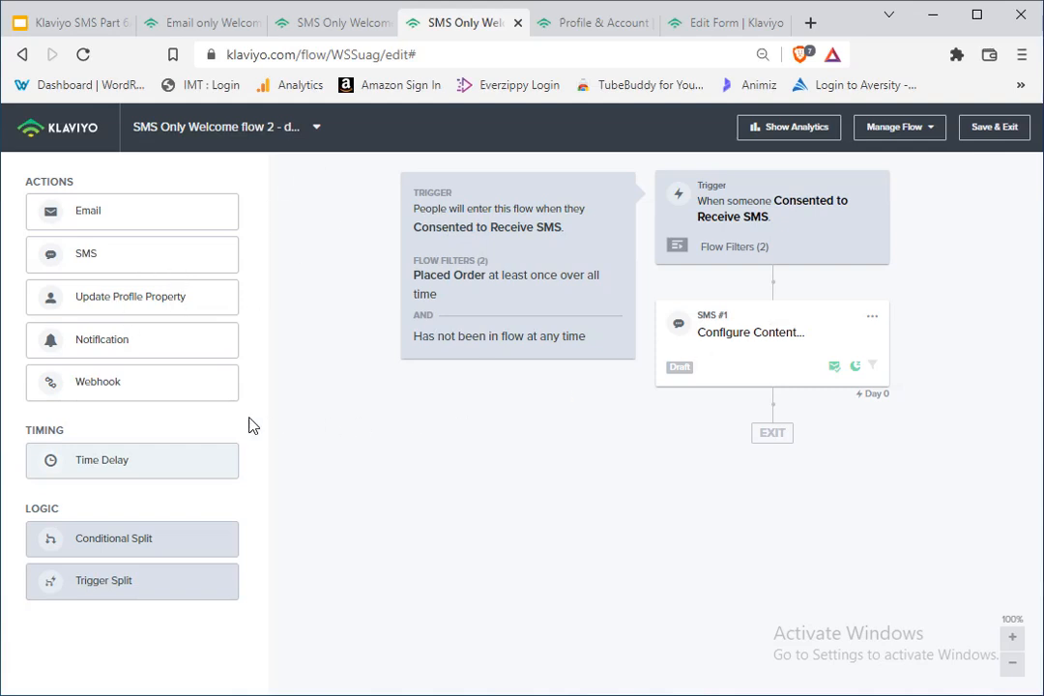
right_click(101, 374)
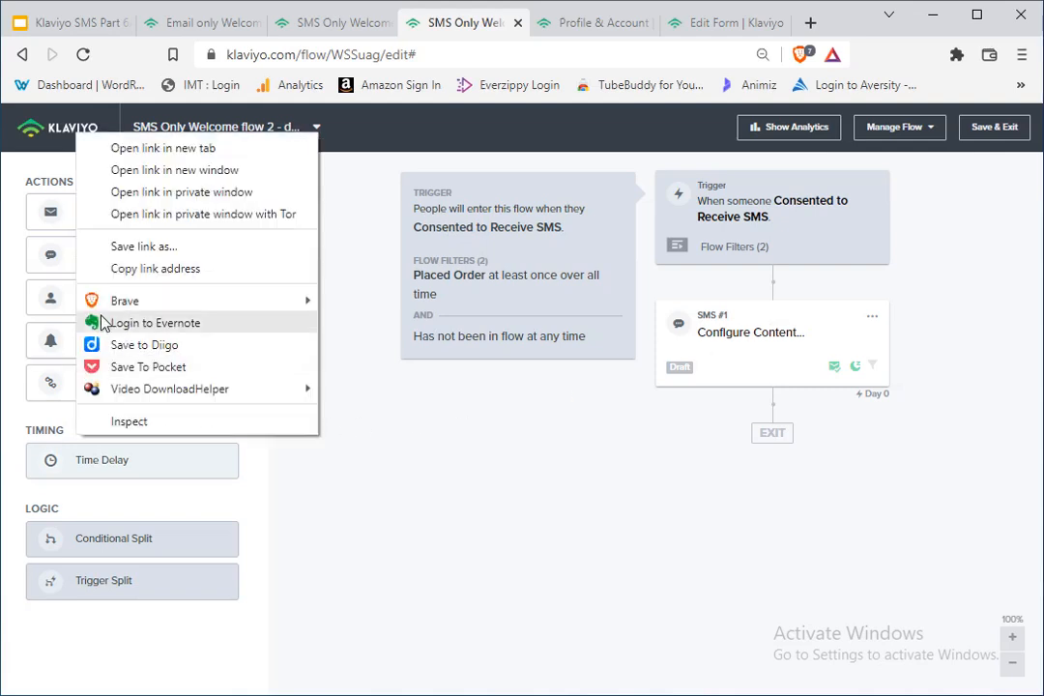
left_click(273, 610)
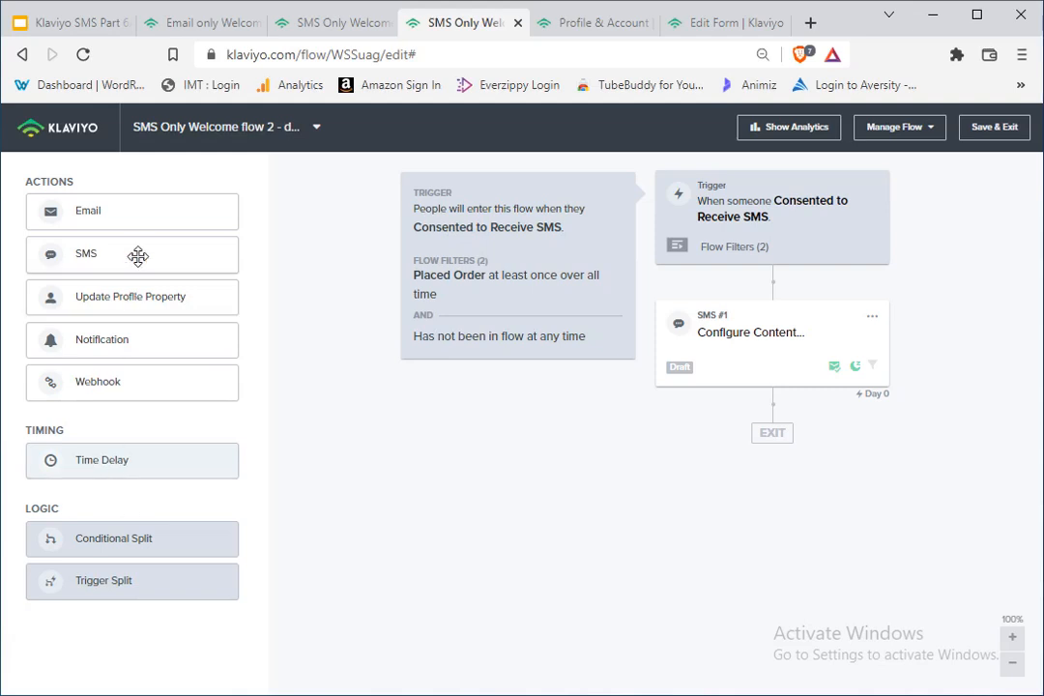
Step: Add a 1-day time delay after SMS #1, followed by a second SMS message
left_click_drag(135, 483, 744, 426)
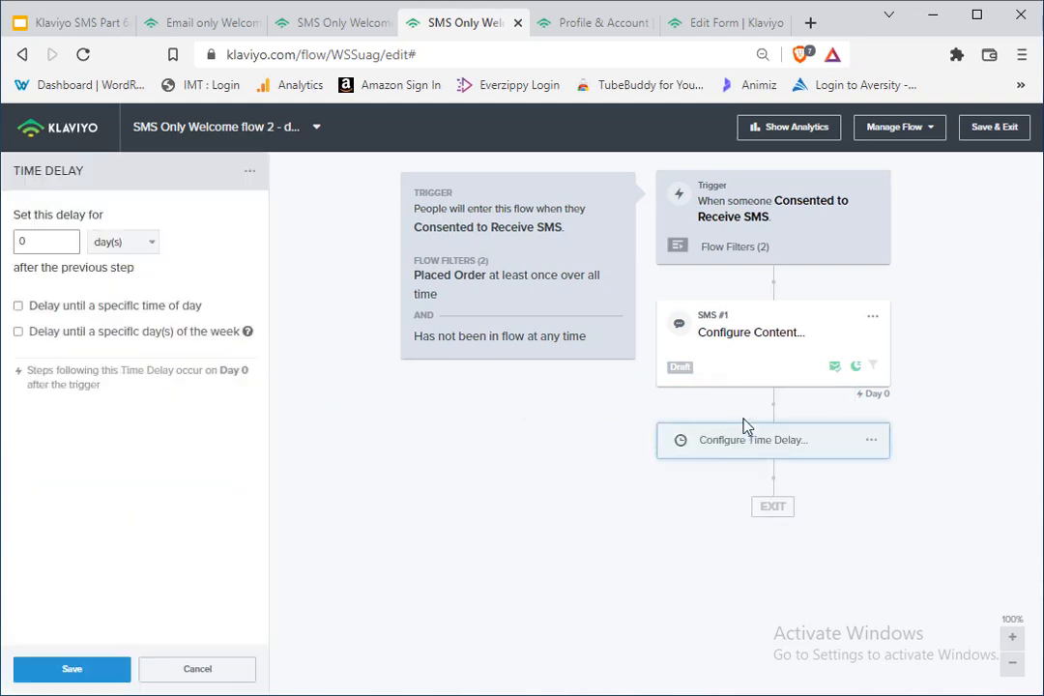
left_click(59, 249)
left_click(114, 670)
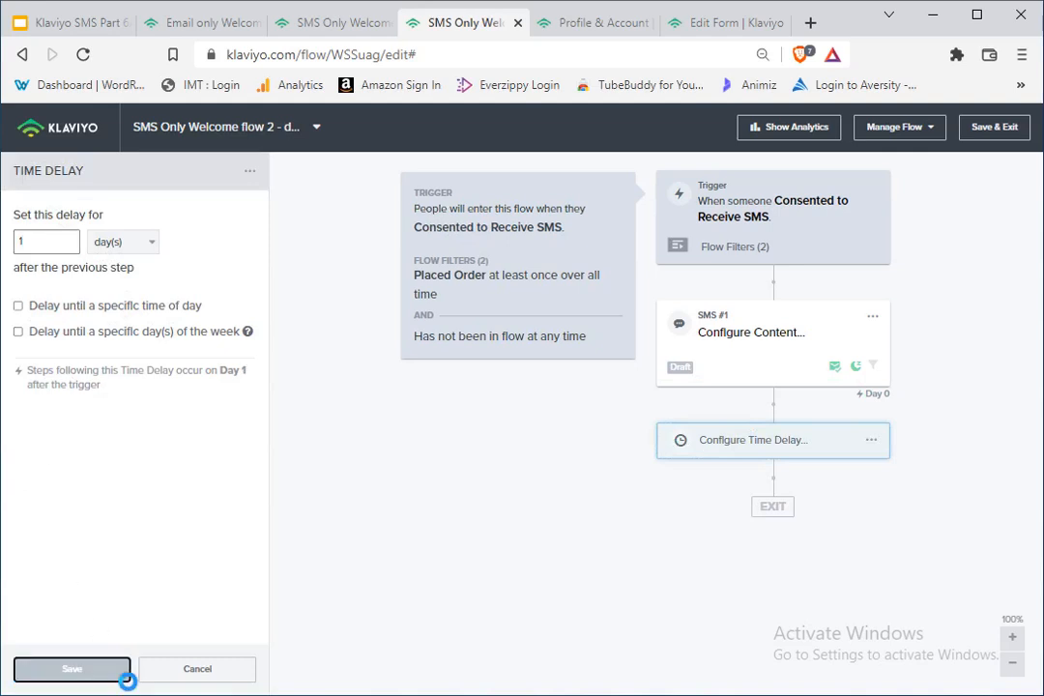
left_click_drag(125, 262, 780, 488)
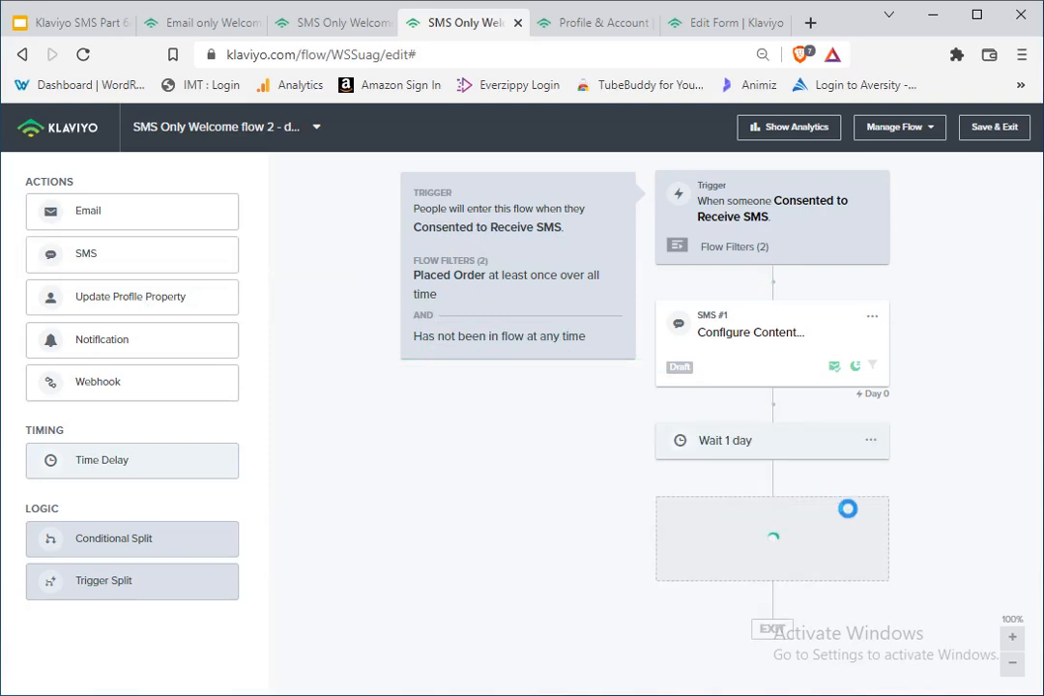
Step: Turn off Smart Sending and Quiet Hours for SMS #1
left_click(792, 356)
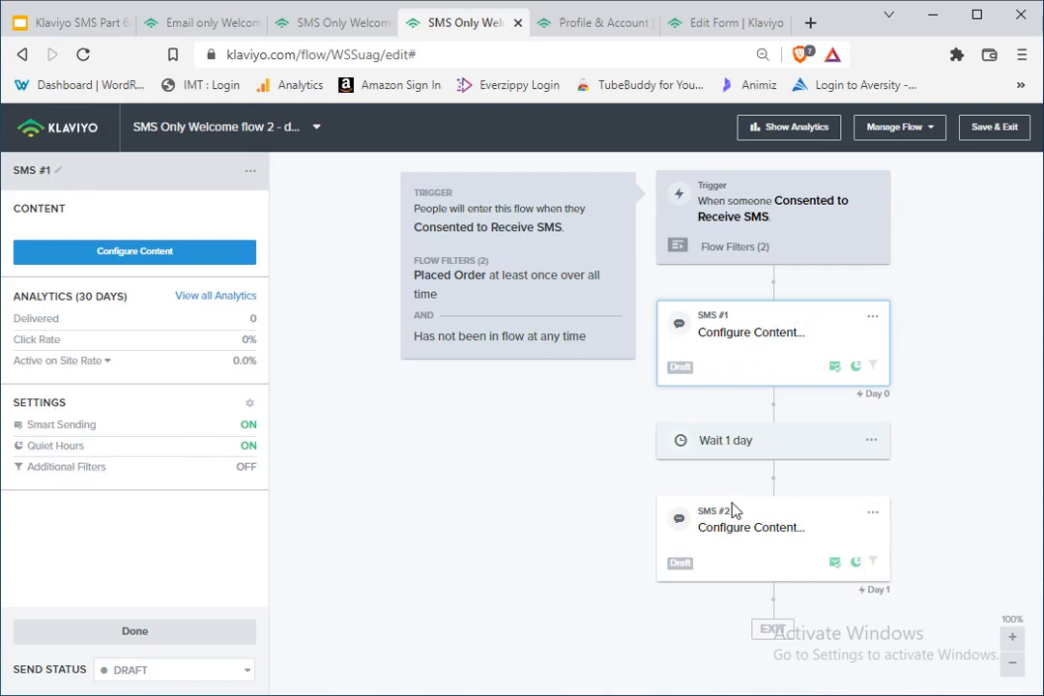
left_click(67, 426)
left_click(240, 214)
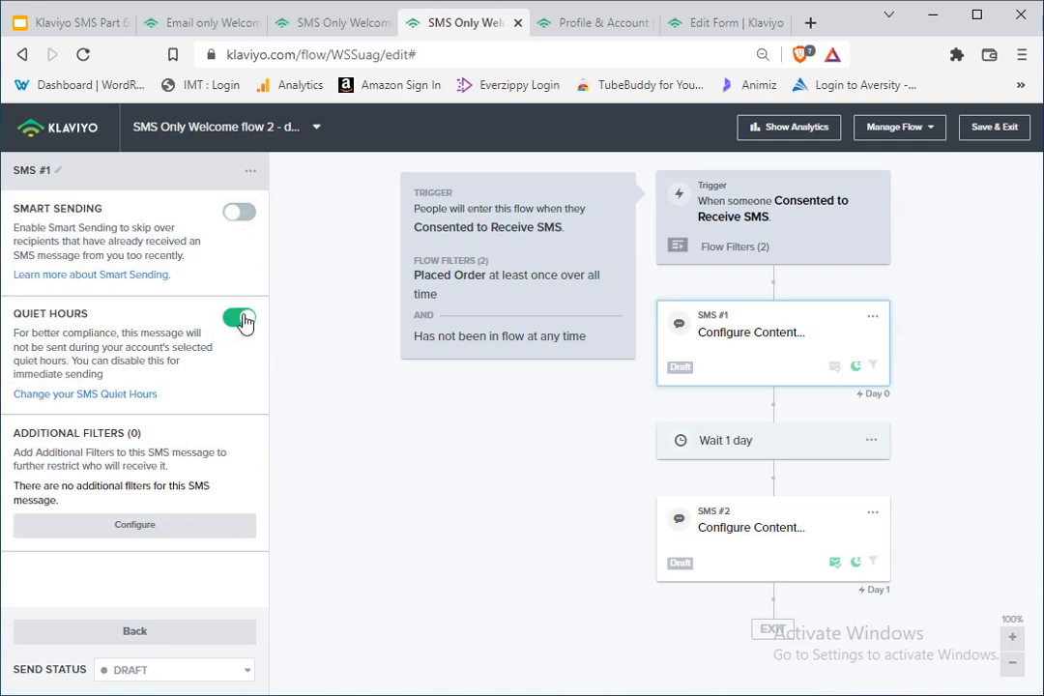
left_click(242, 322)
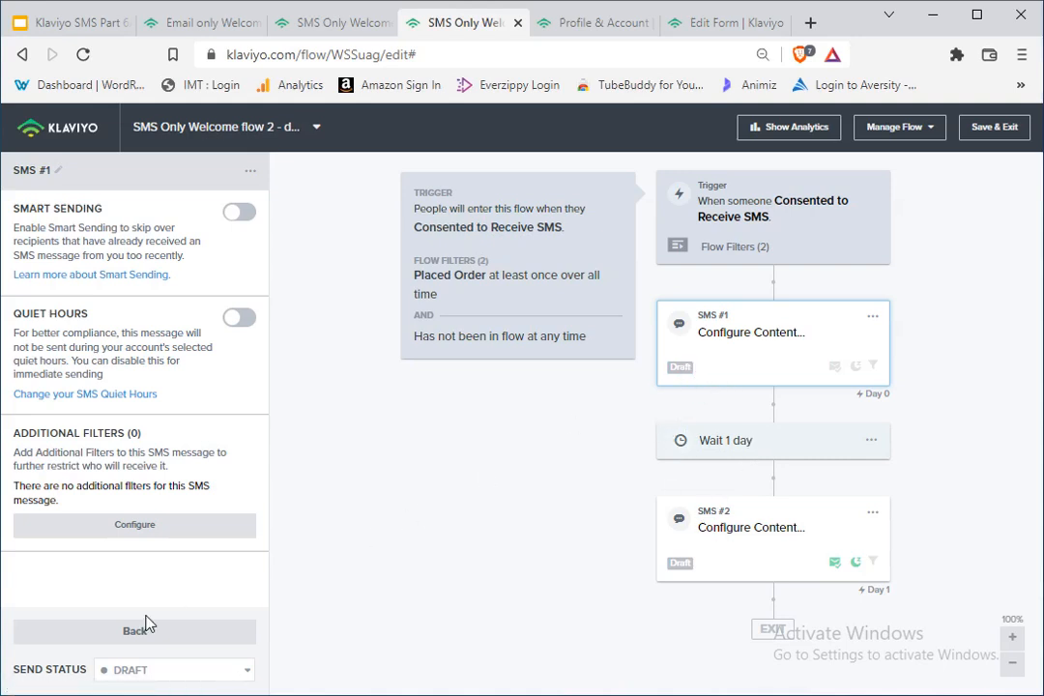
left_click(214, 636)
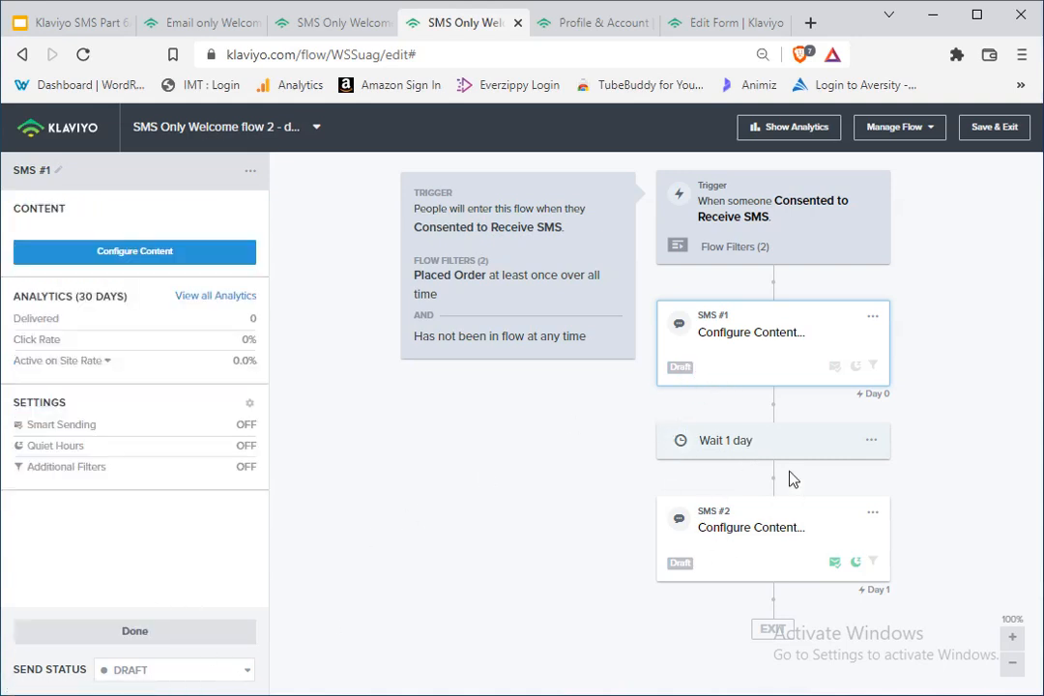
Step: Review the demo flow's SMS #1 message, trigger, flow filters and SMS #2 settings
left_click(737, 333)
left_click(751, 337)
left_click(690, 376)
left_click(759, 243)
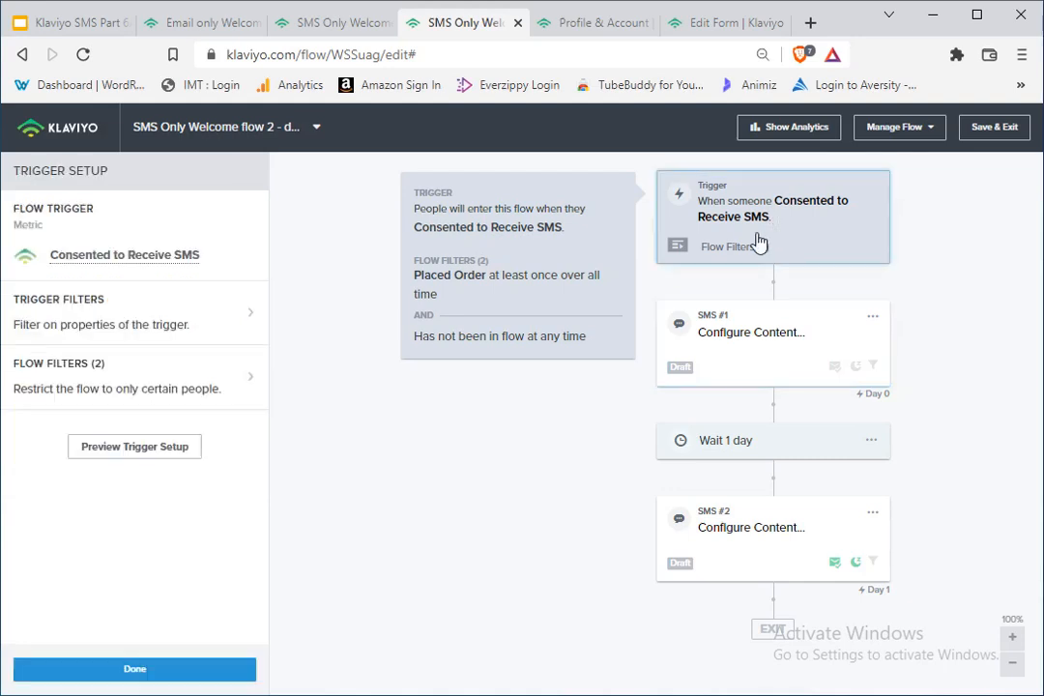
left_click(167, 372)
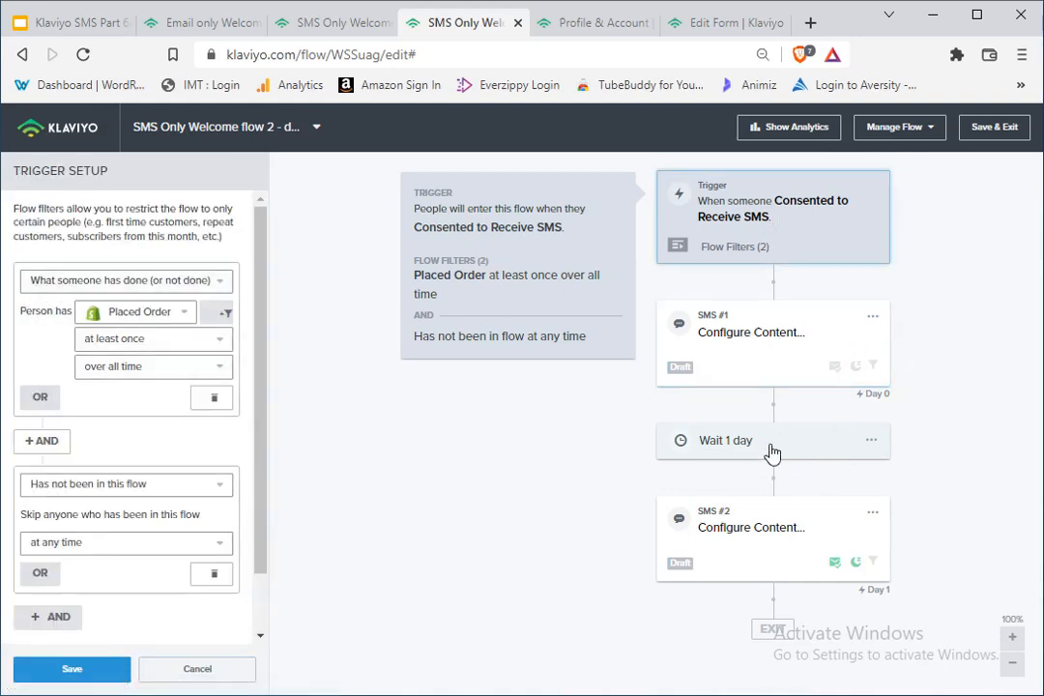
left_click(744, 547)
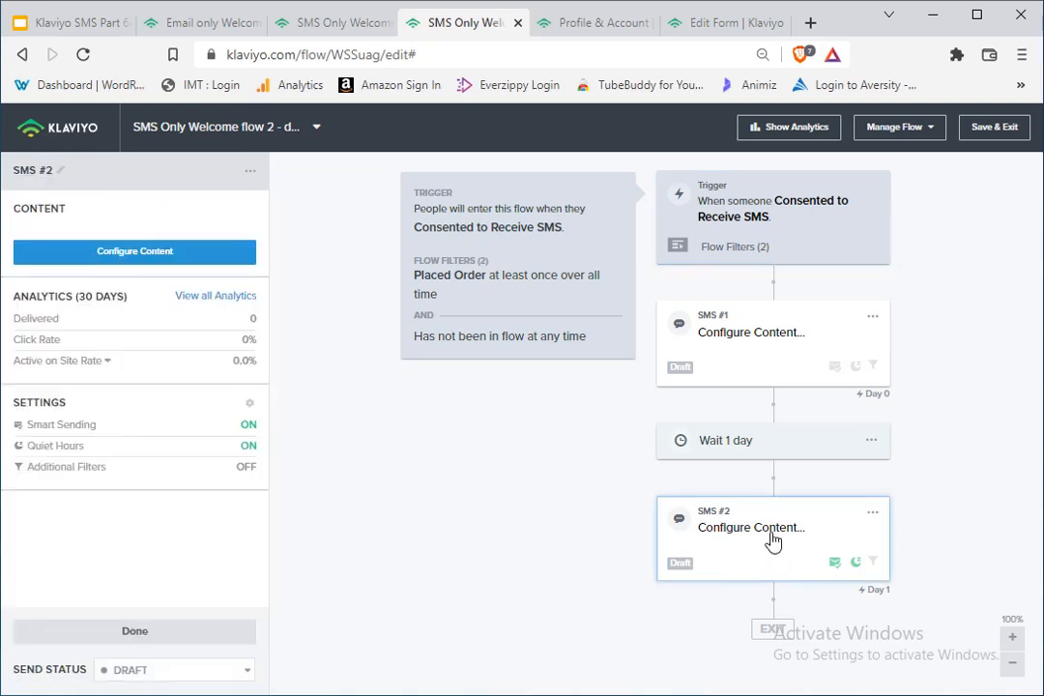
left_click(783, 551)
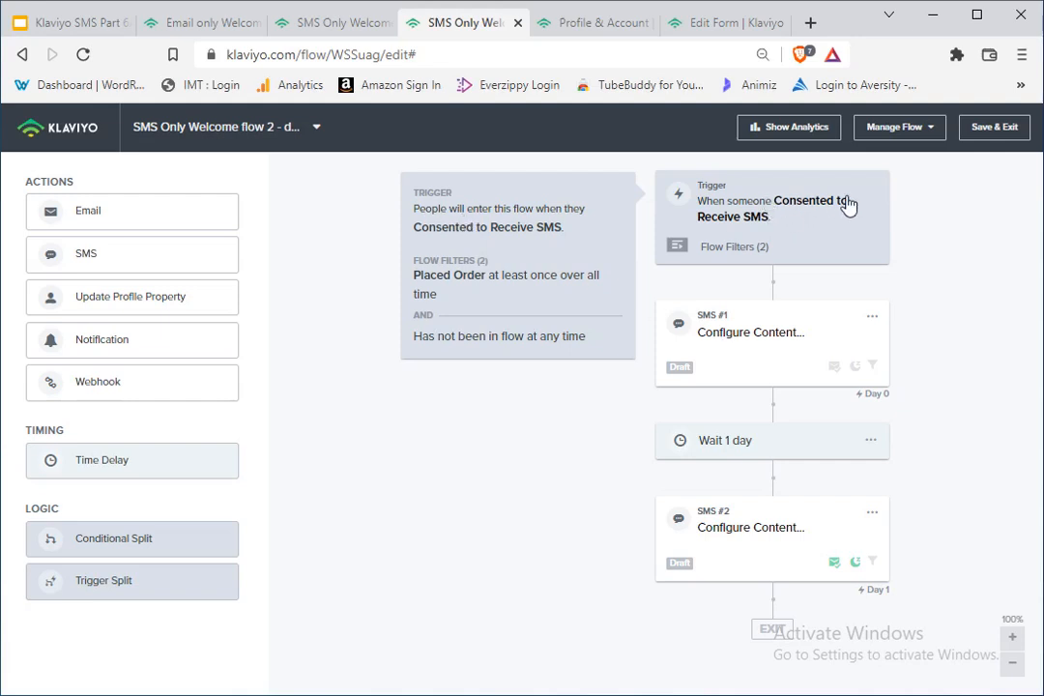
left_click(752, 219)
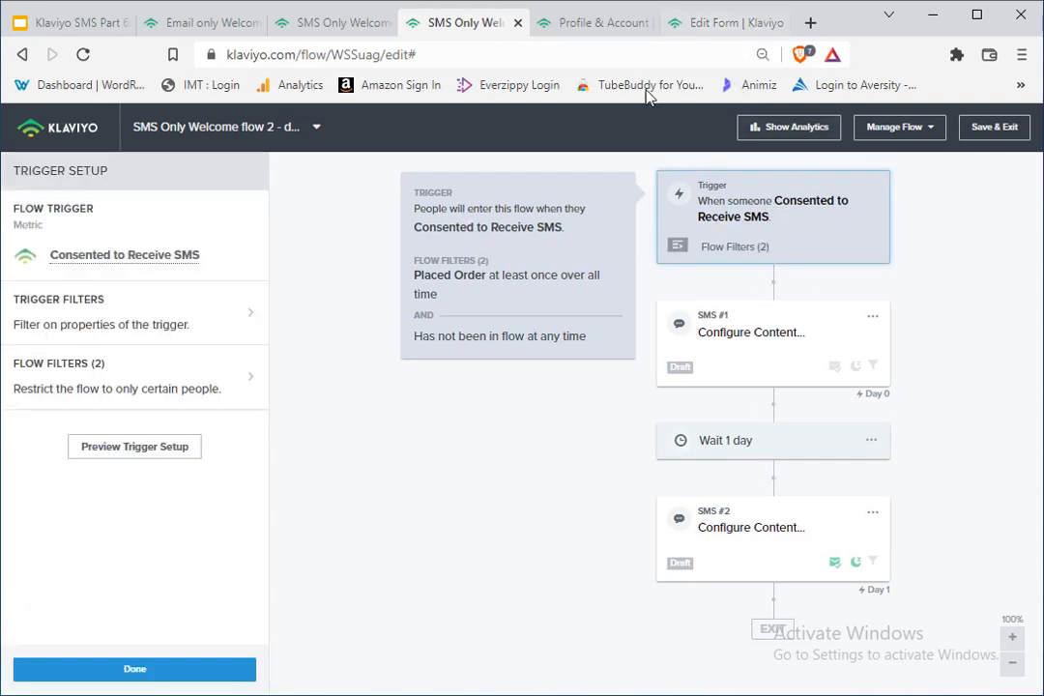
Step: Switch to the browser tab with the Birthday gift signup form's SMS Opt-In step
left_click(597, 22)
left_click(715, 22)
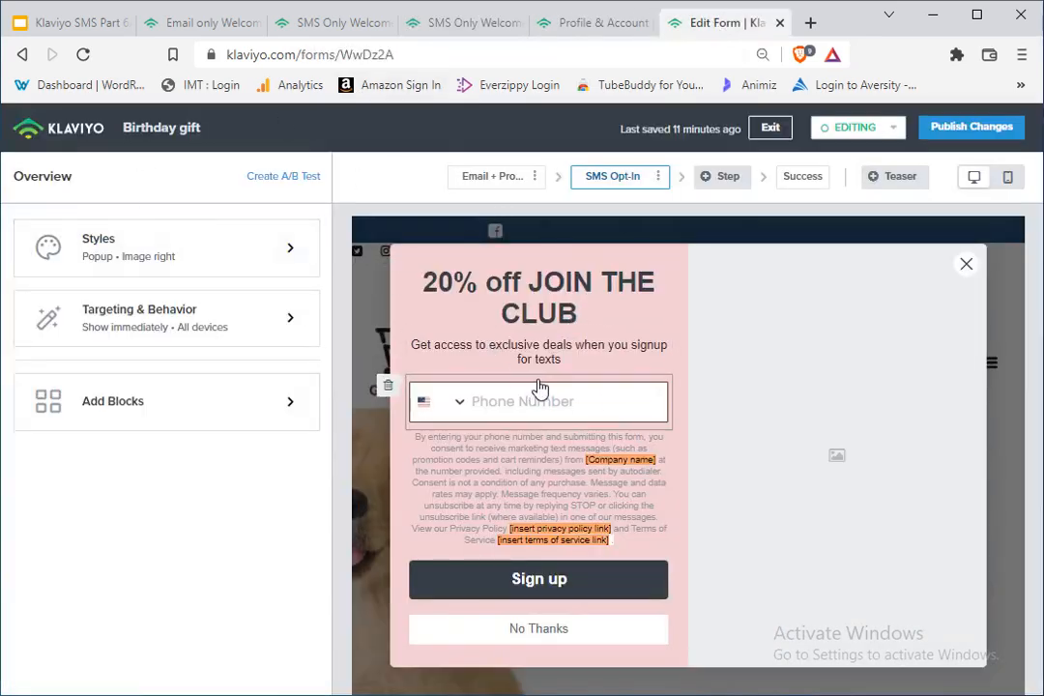
Step: Copy the form ID WwDz2A from the Birthday gift form's web address
double_click(377, 55)
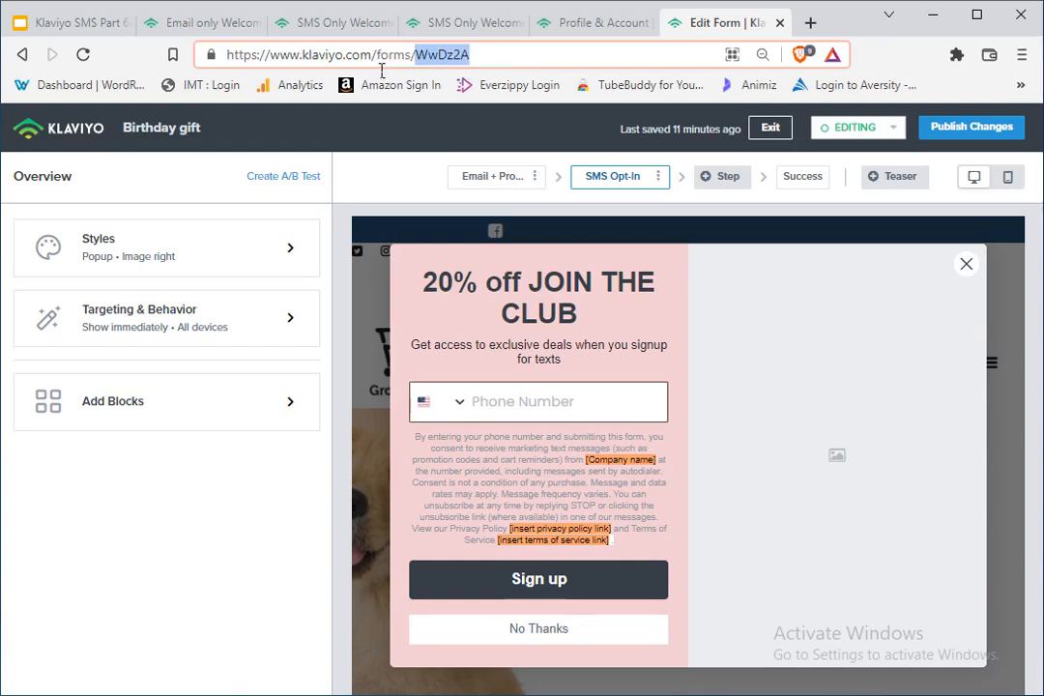
left_click_drag(228, 58, 293, 75)
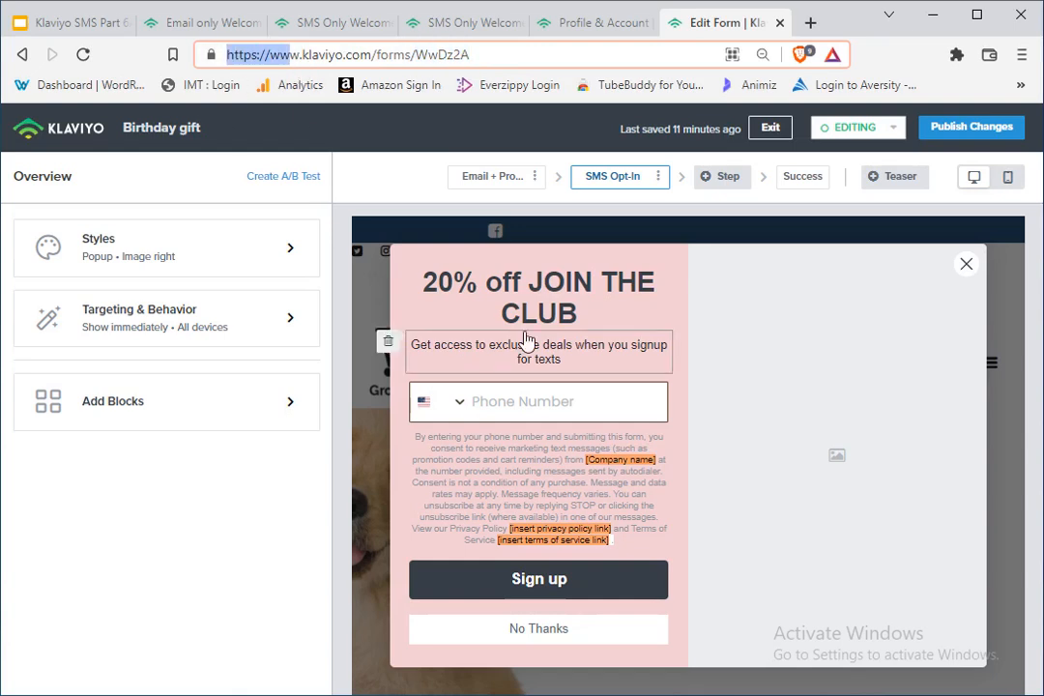
left_click(271, 56)
double_click(380, 55)
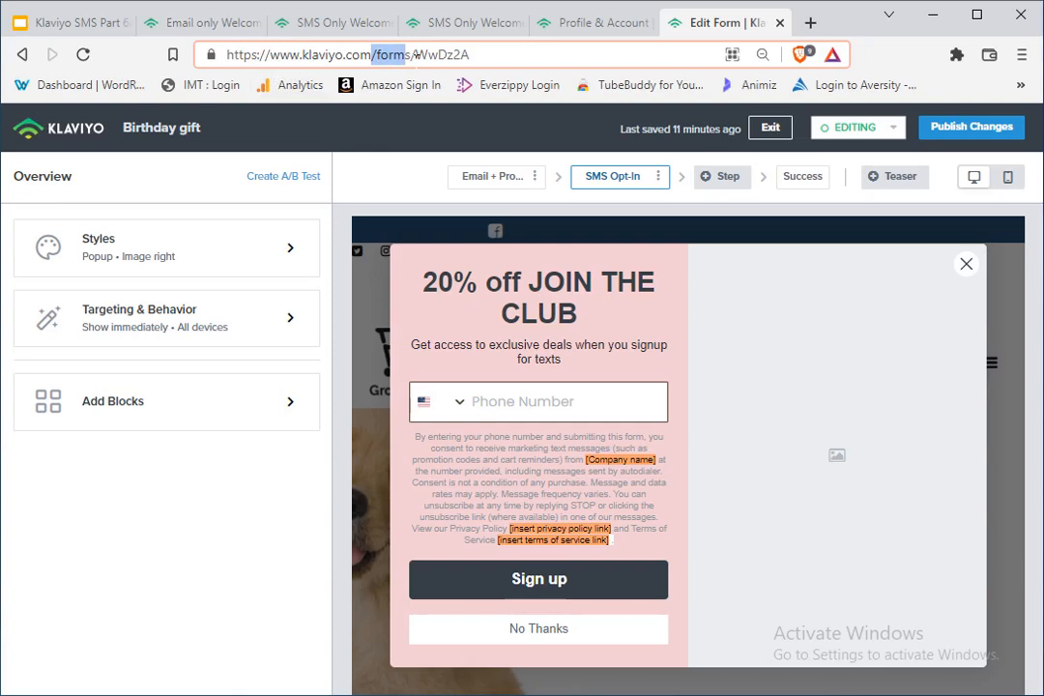
left_click(428, 56)
double_click(426, 56)
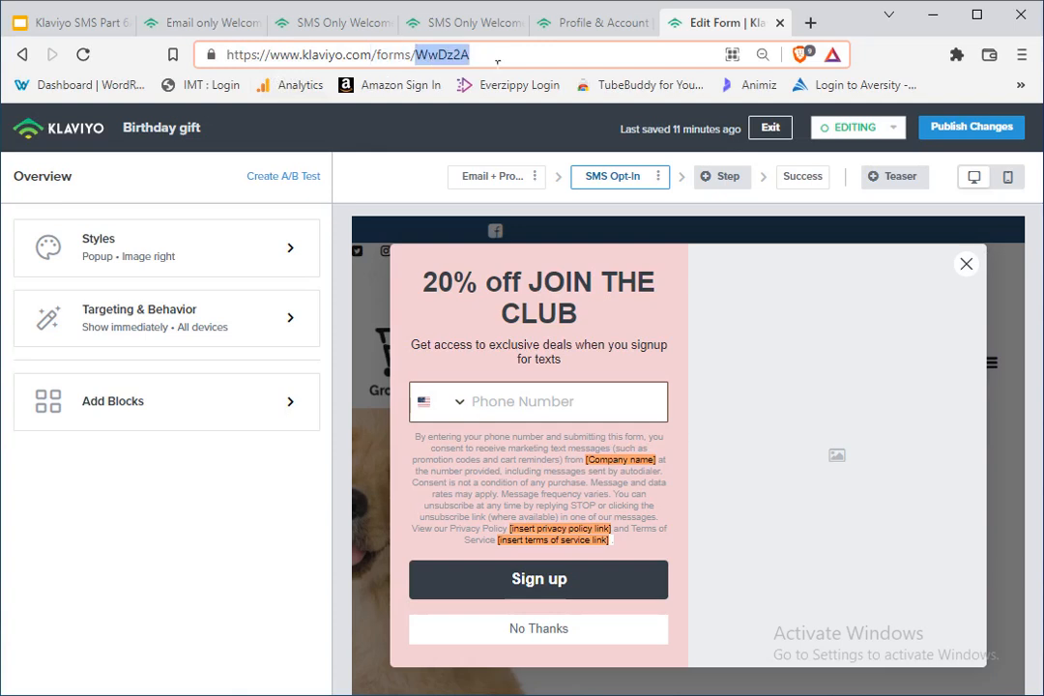
right_click(445, 58)
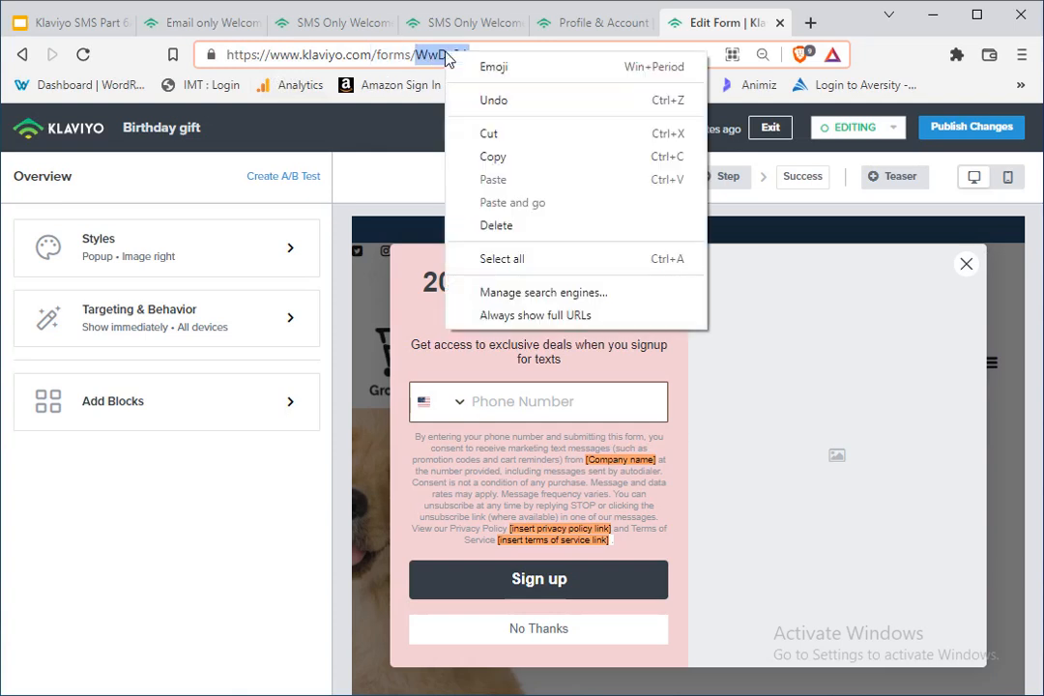
left_click(492, 157)
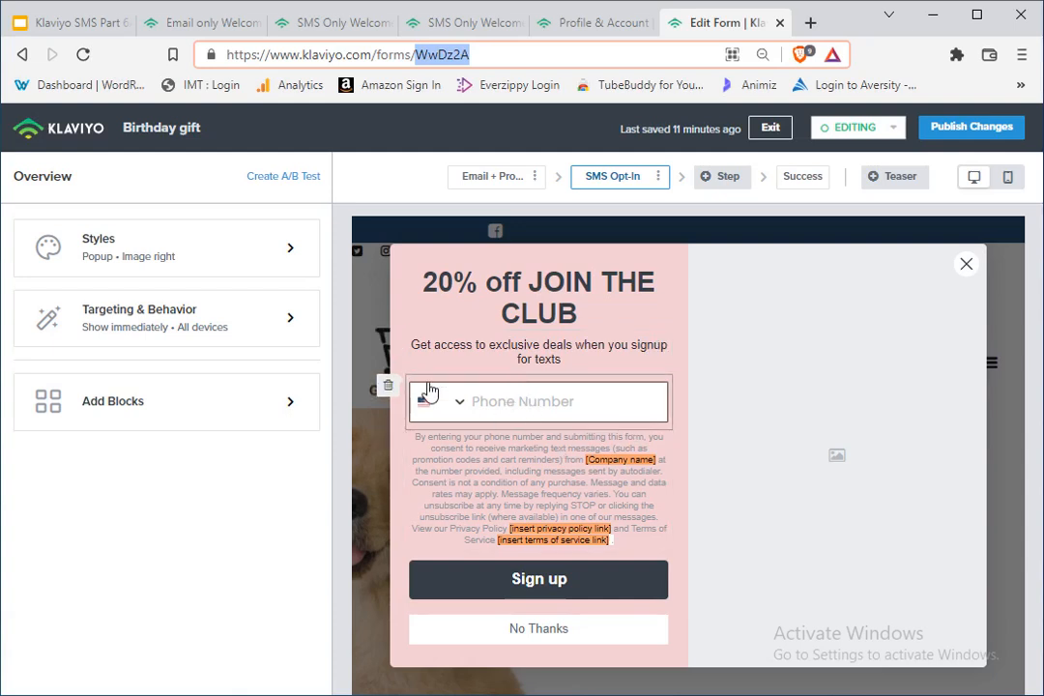
Step: Check the form's email step and its SMS Opt-In step, and switch to the SMS Only Welcome flow 2 browser tab
left_click(496, 180)
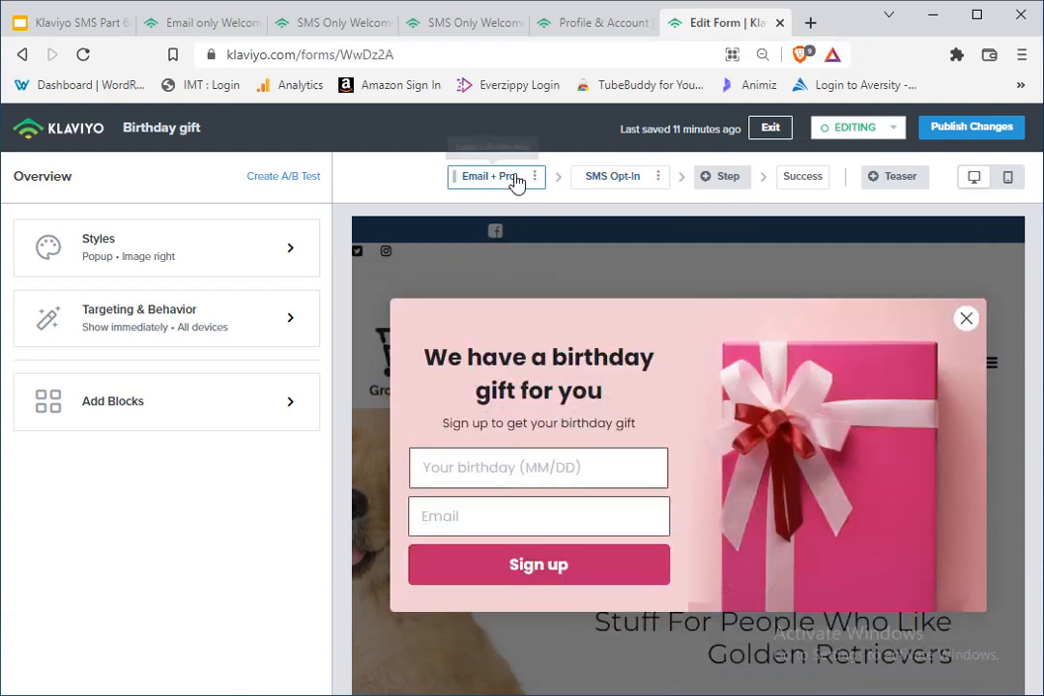
left_click(619, 180)
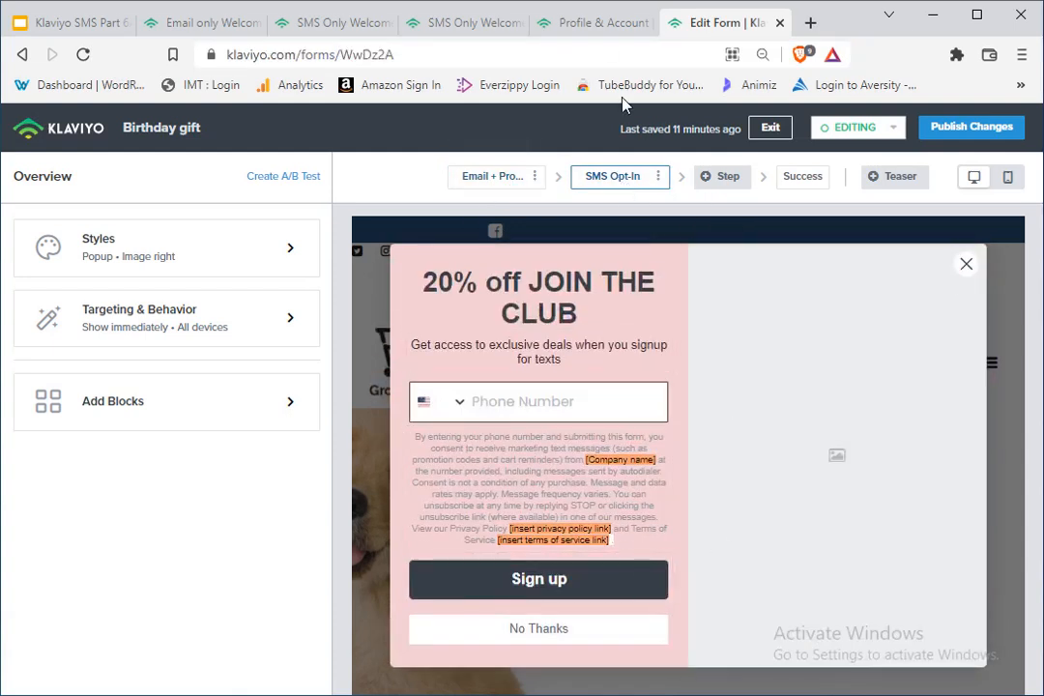
left_click(582, 26)
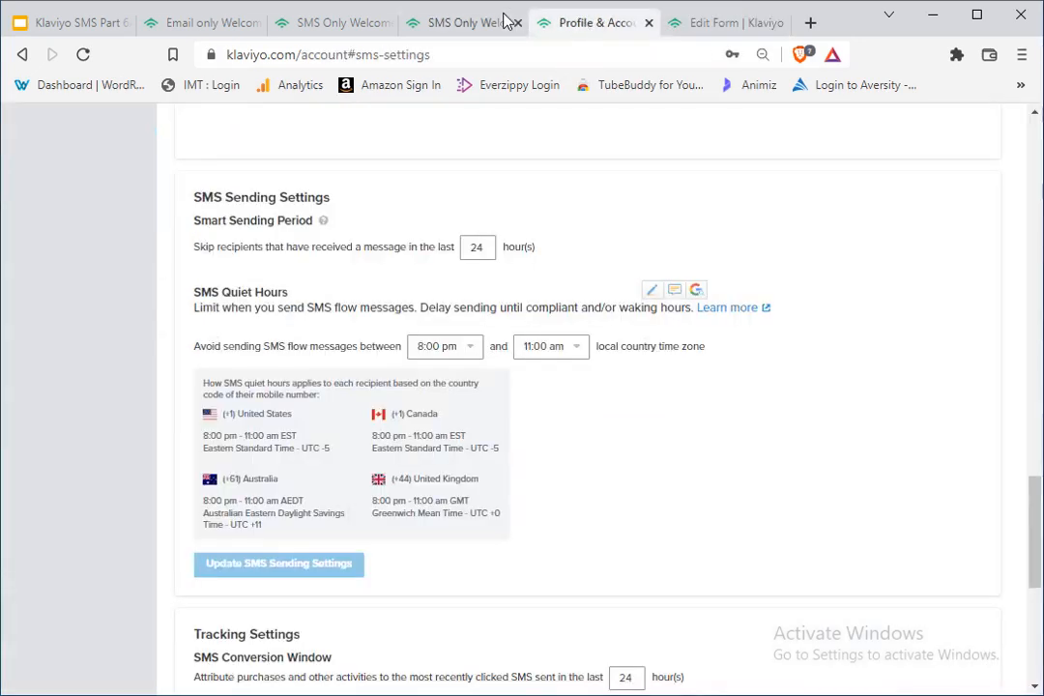
left_click(480, 23)
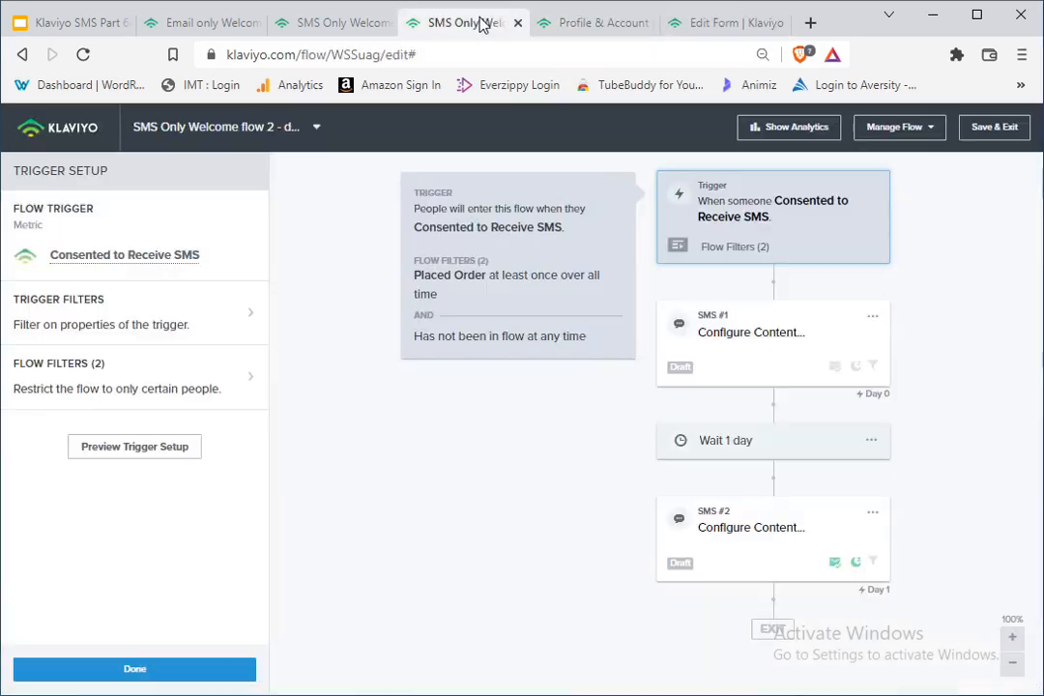
Step: Add a third AND condition of type "Properties about someone" to the flow filters
left_click(104, 388)
scroll(71, 539, "down", 2)
left_click(60, 549)
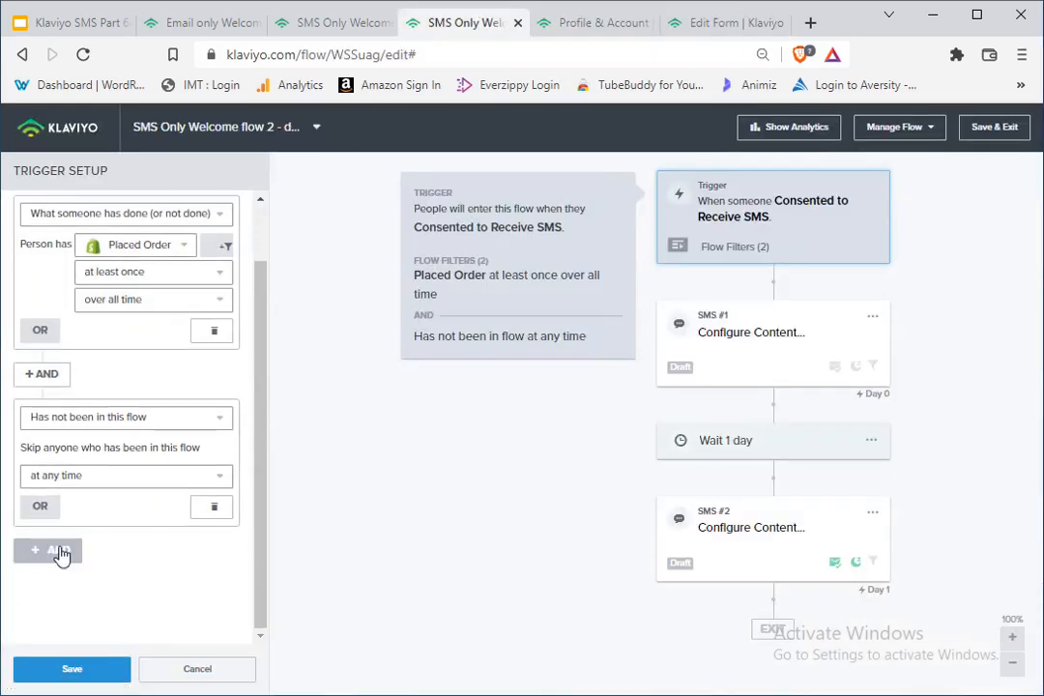
scroll(169, 391, "down", 2)
left_click(148, 529)
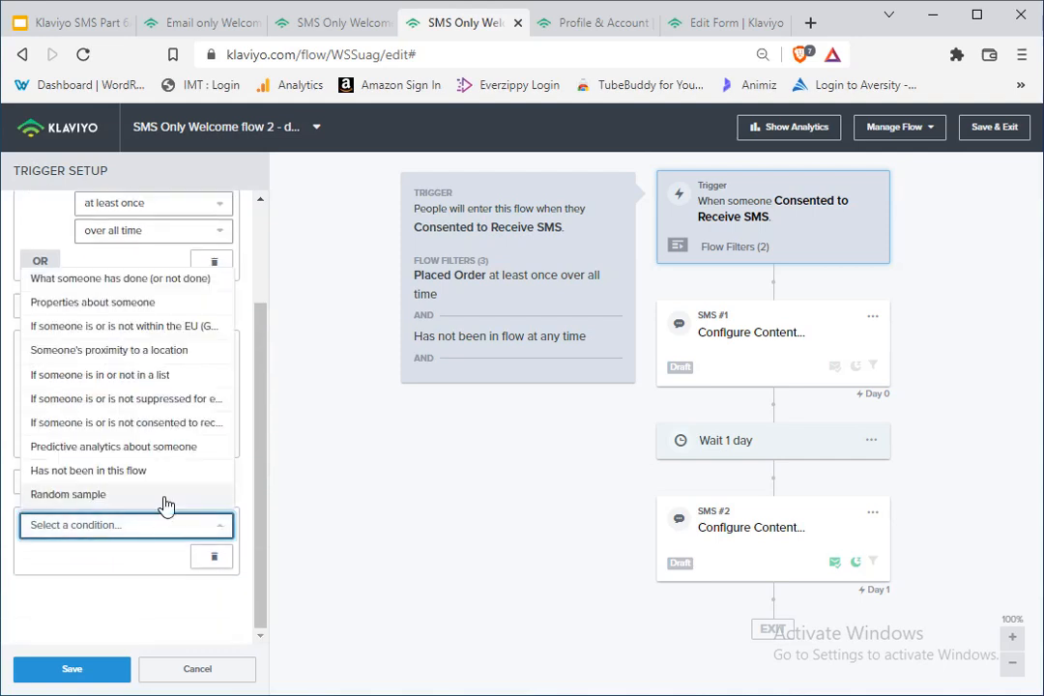
left_click(153, 532)
left_click(155, 534)
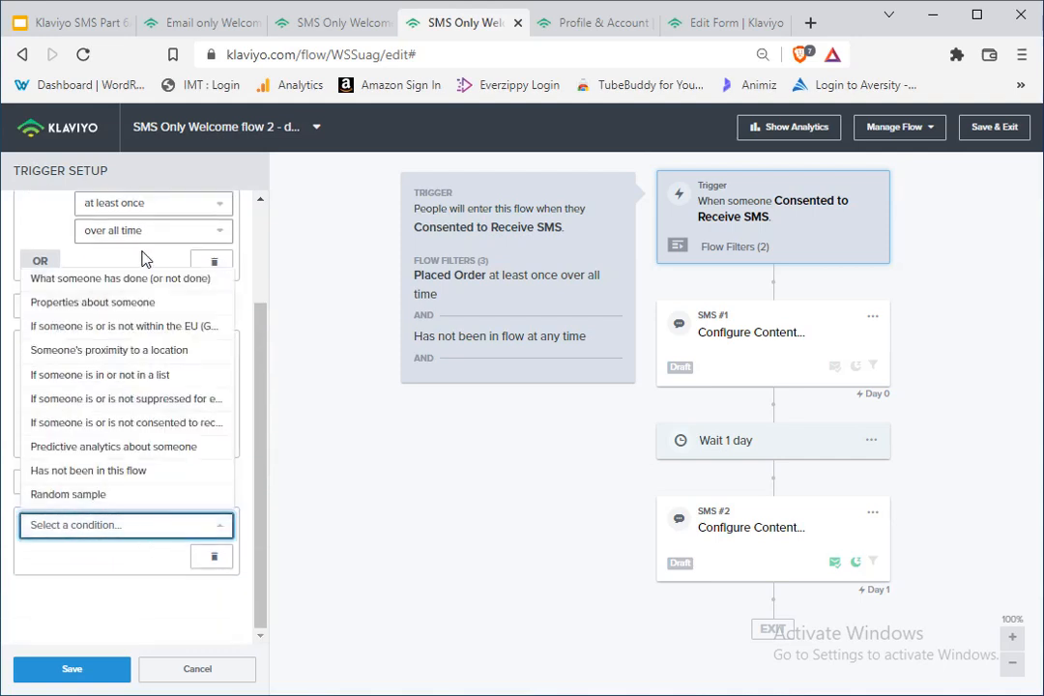
left_click(149, 311)
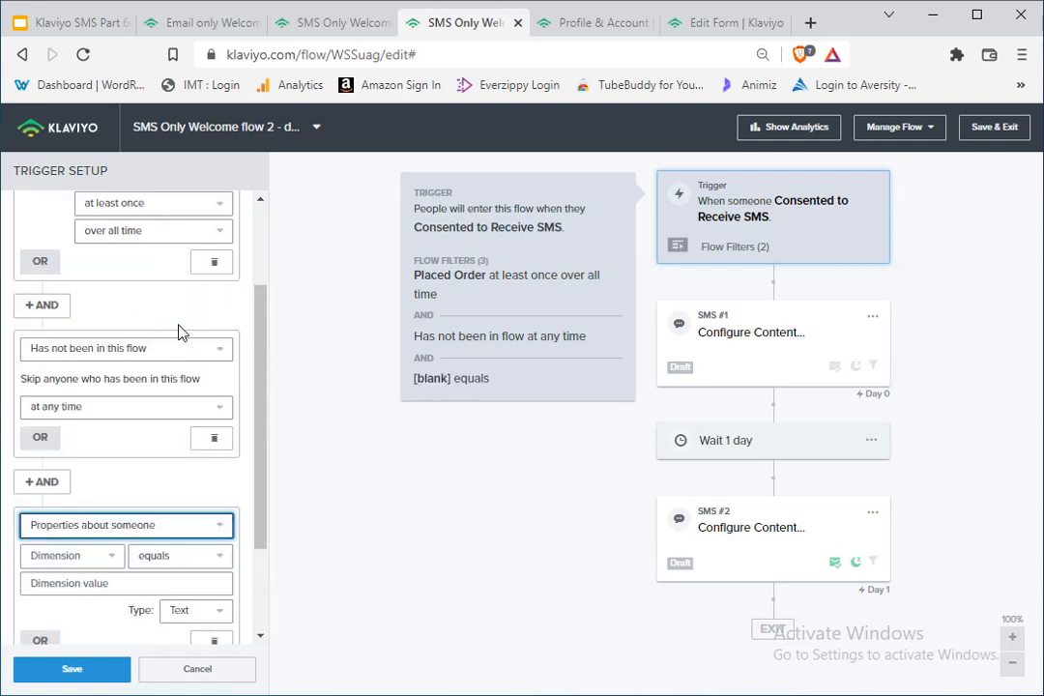
Step: Choose $consent_form_id as the property of the new flow filter condition
left_click(97, 558)
left_click(108, 230)
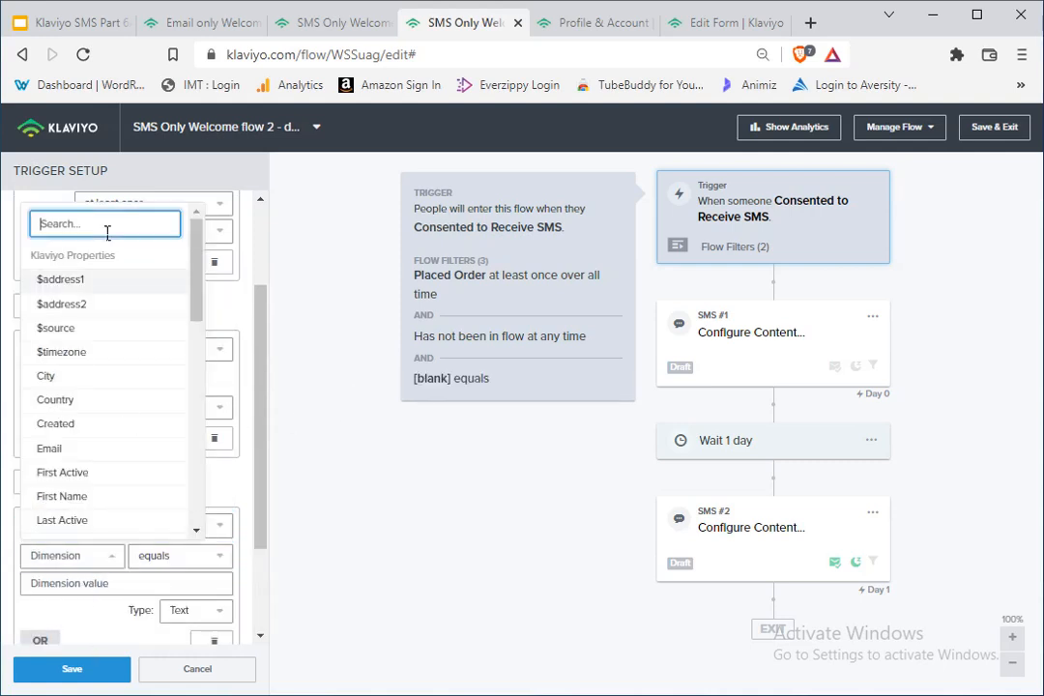
type("con")
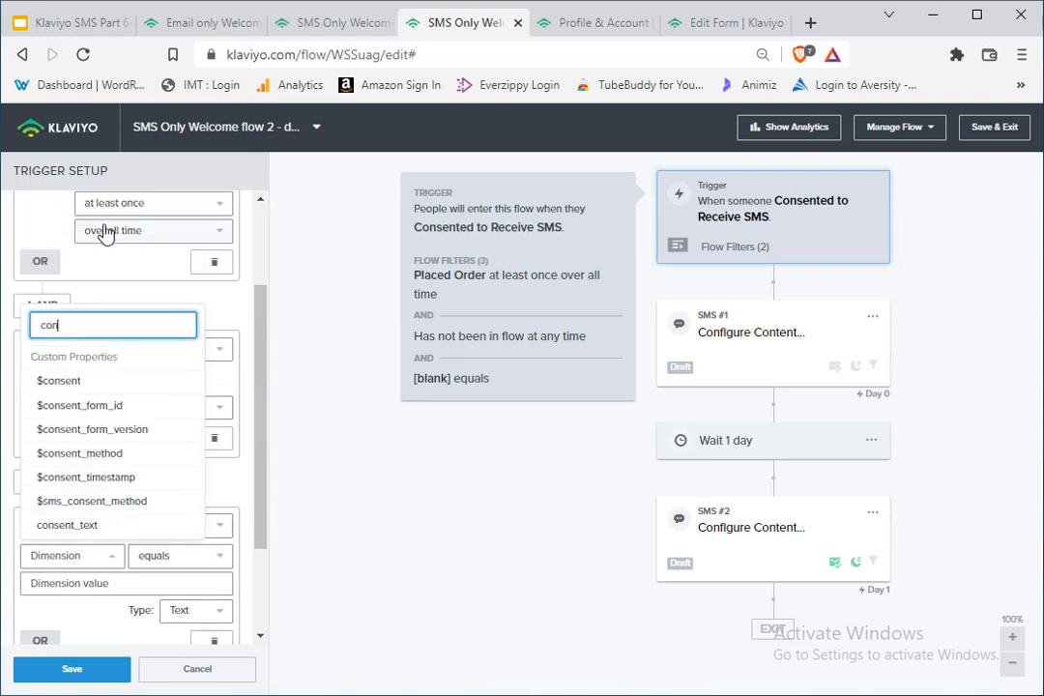
left_click(60, 407)
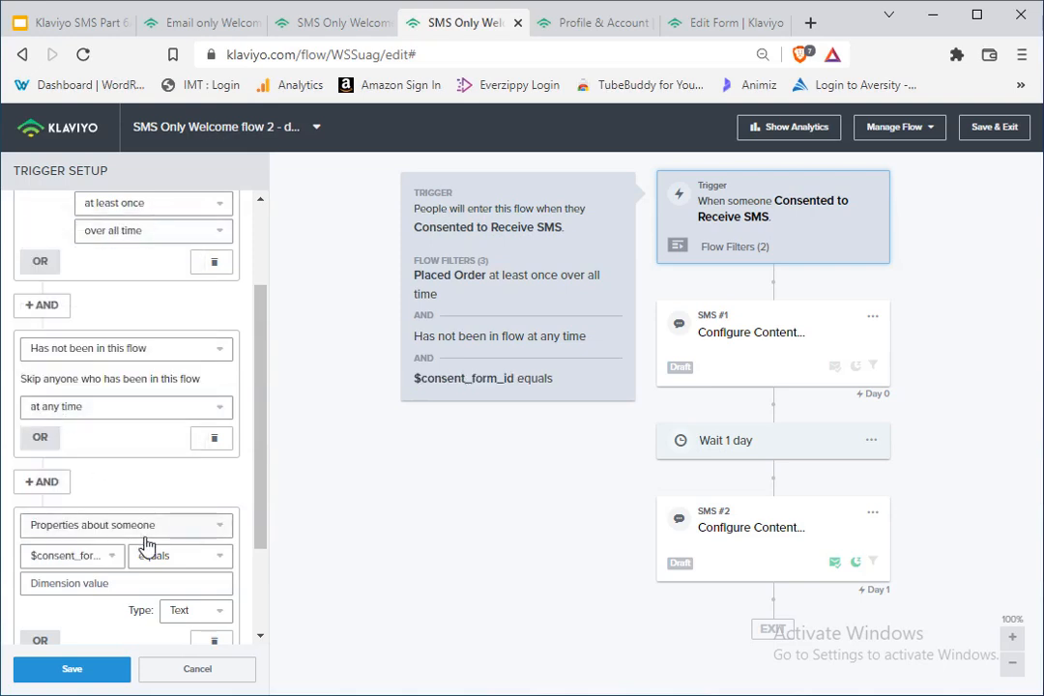
left_click(147, 584)
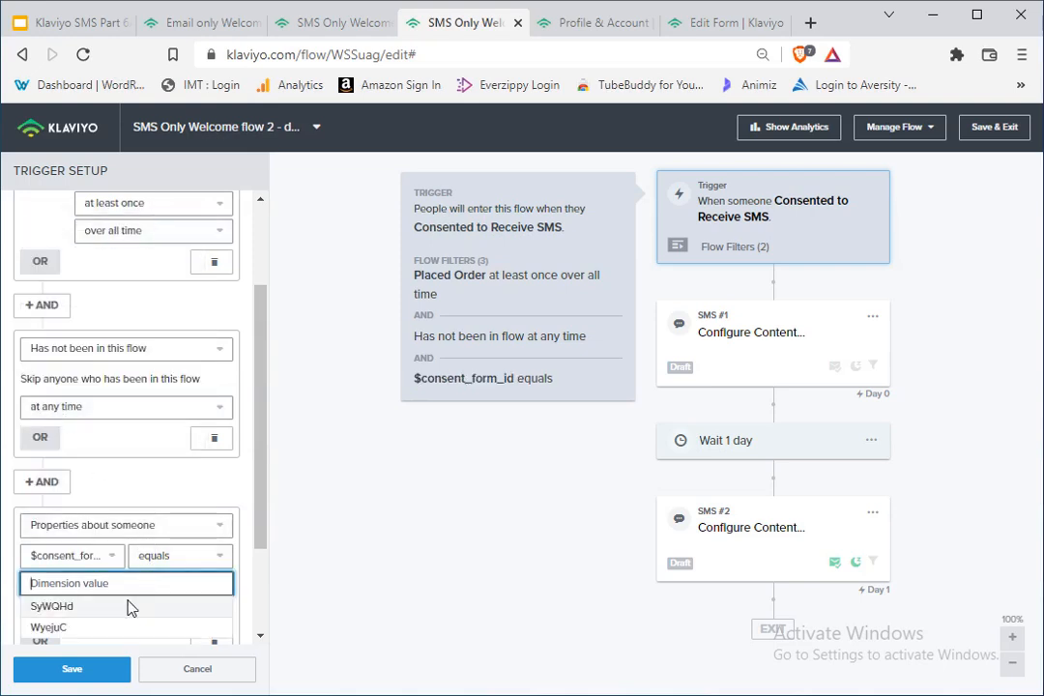
right_click(87, 581)
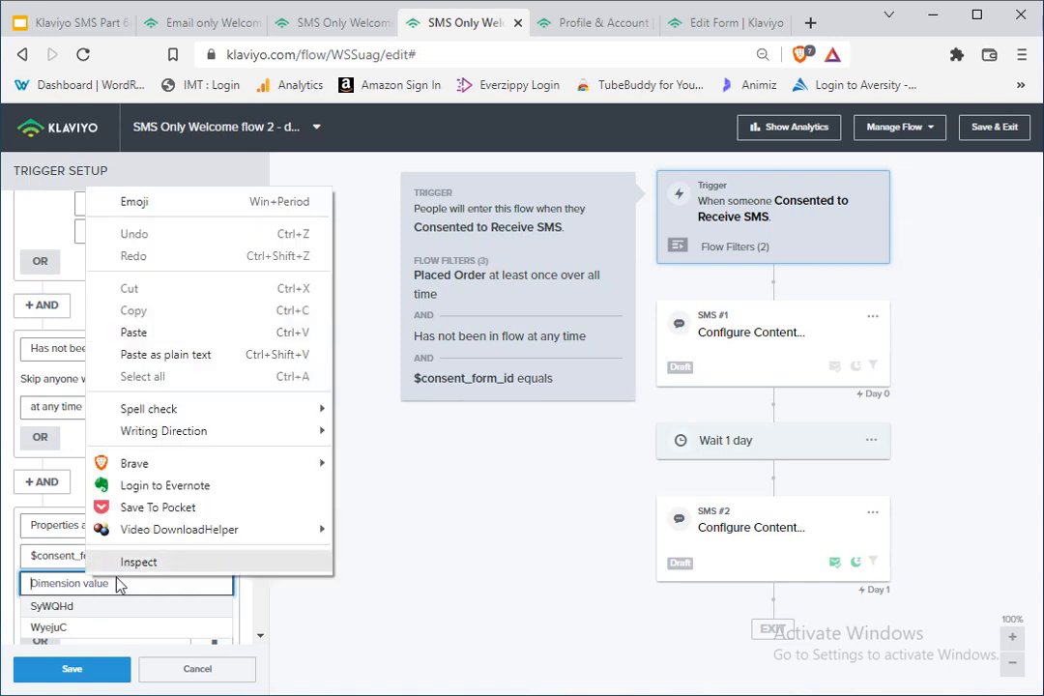
left_click(68, 584)
key("ctrl+v")
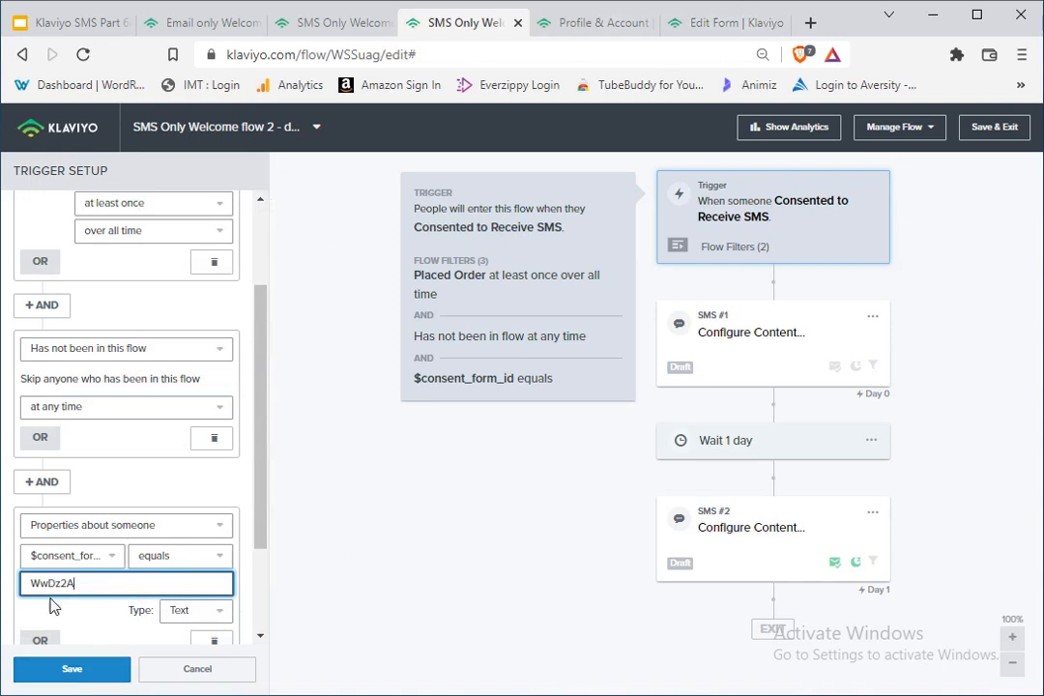
double_click(78, 582)
key("ctrl+c")
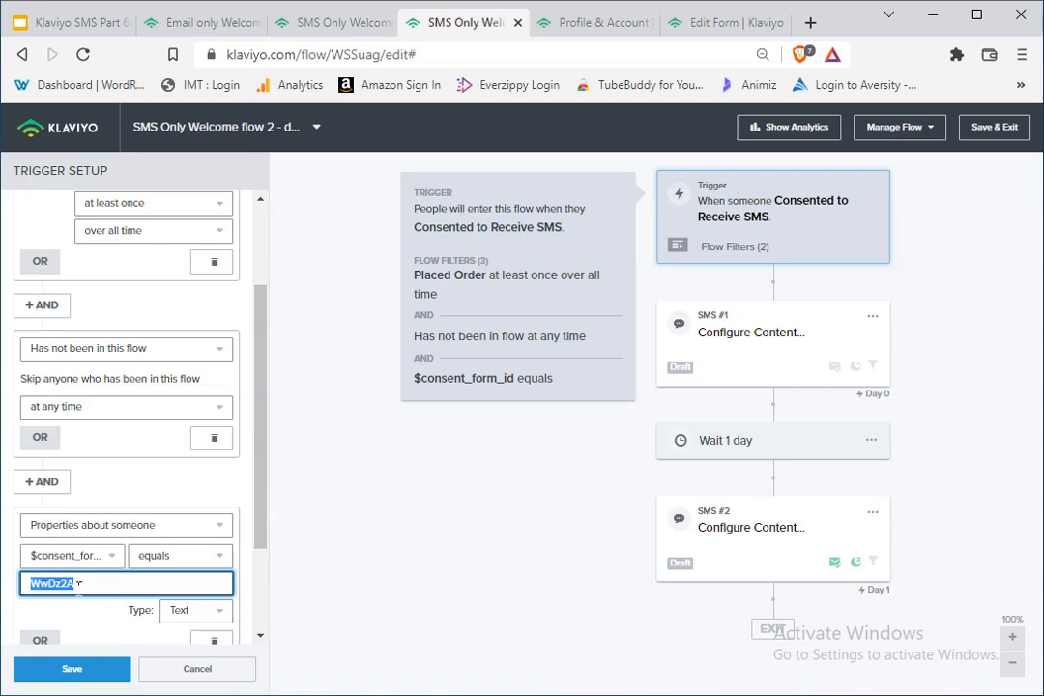
key("BackSpace")
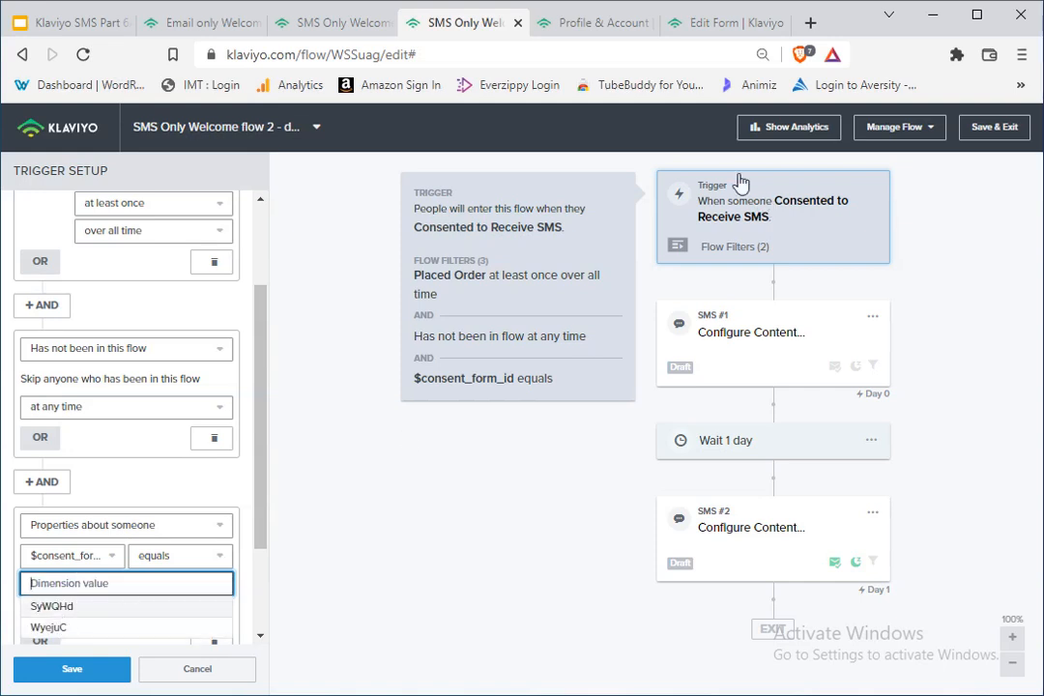
left_click(731, 23)
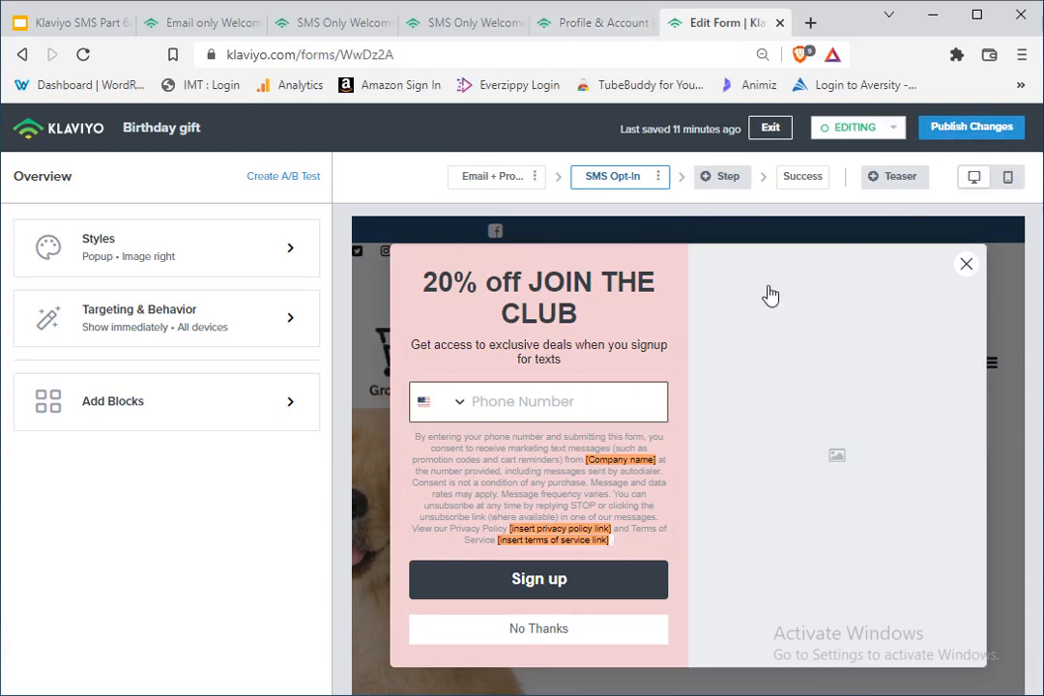
left_click(323, 22)
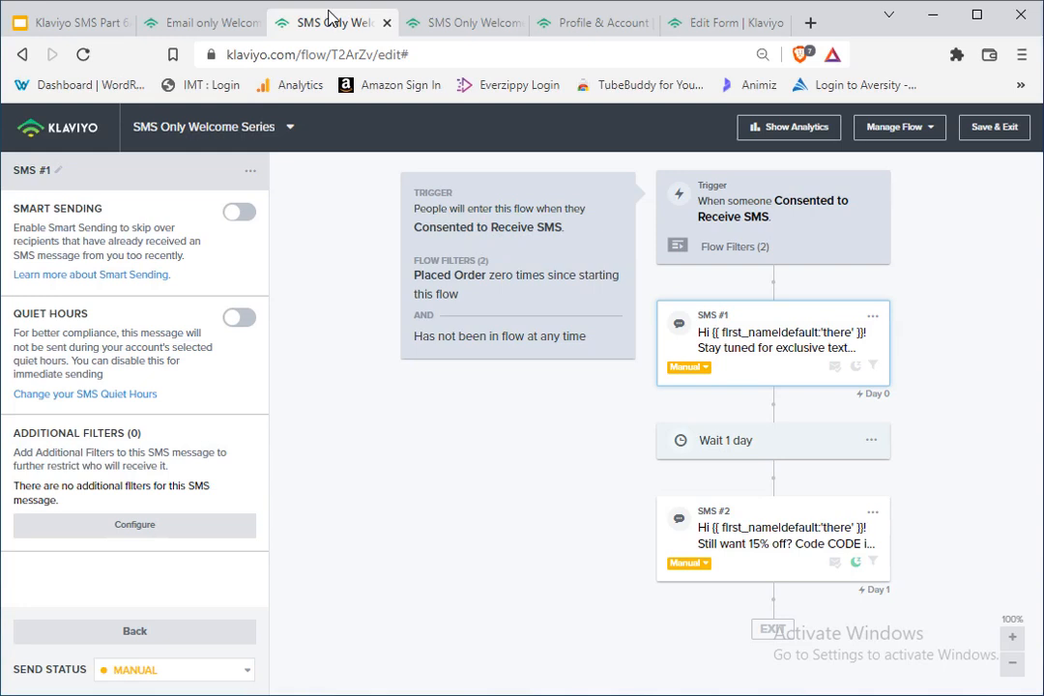
left_click(449, 29)
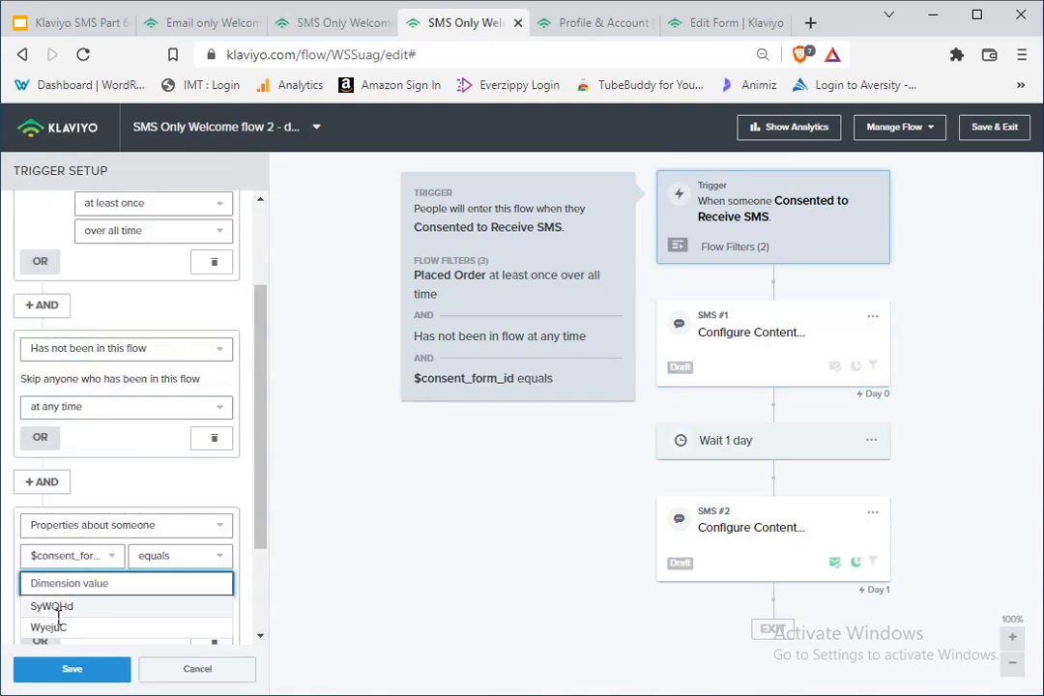
Step: Paste the form ID WwDz2A as the $consent_form_id condition's value and save the flow filters
right_click(59, 589)
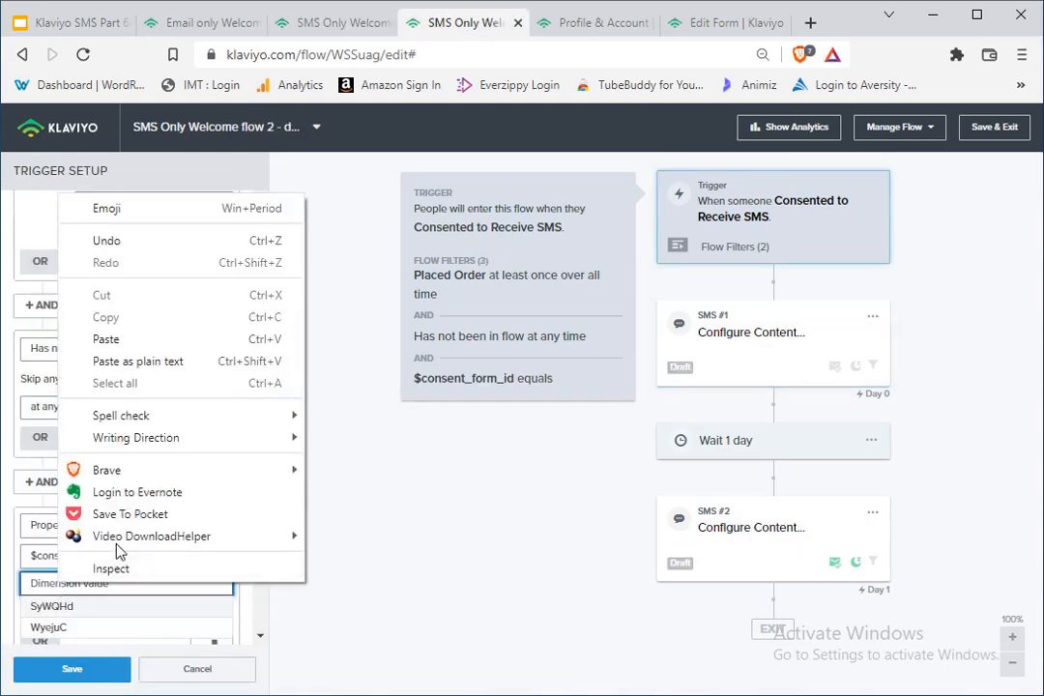
left_click(120, 338)
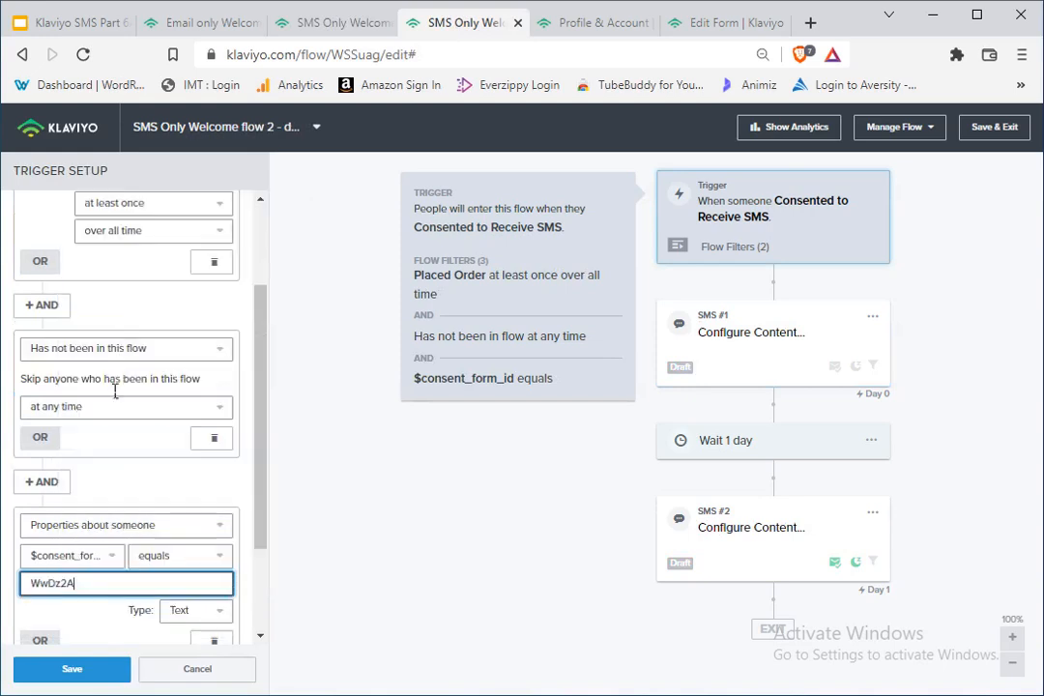
left_click(78, 669)
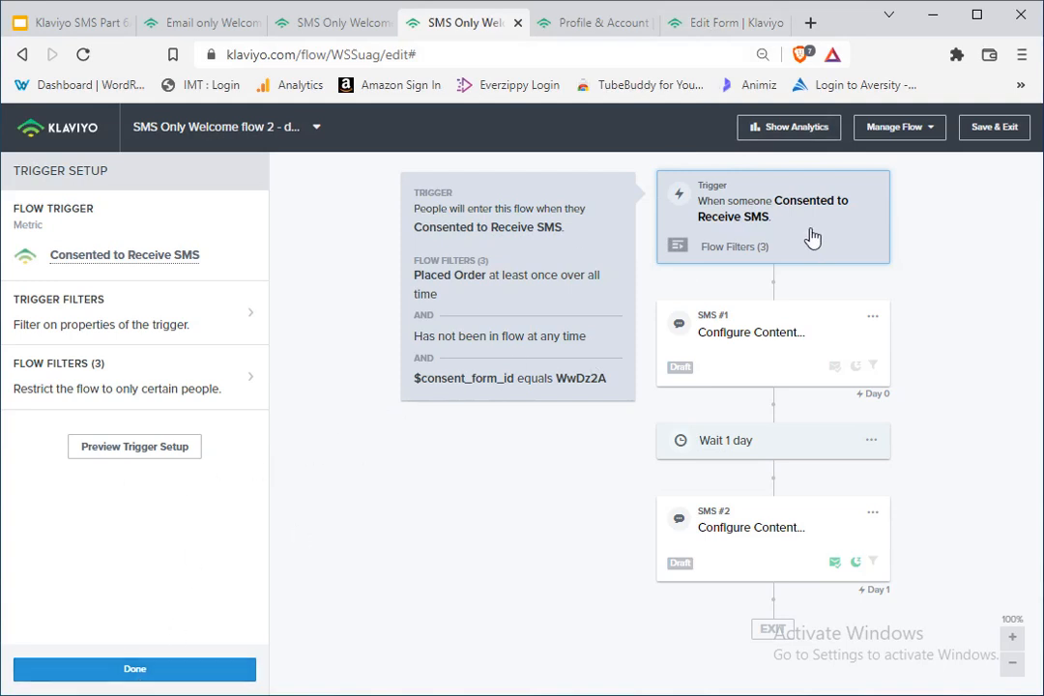
Step: Try switching the third flow filter condition's property from $consent_form_id to $consent_method
left_click(135, 381)
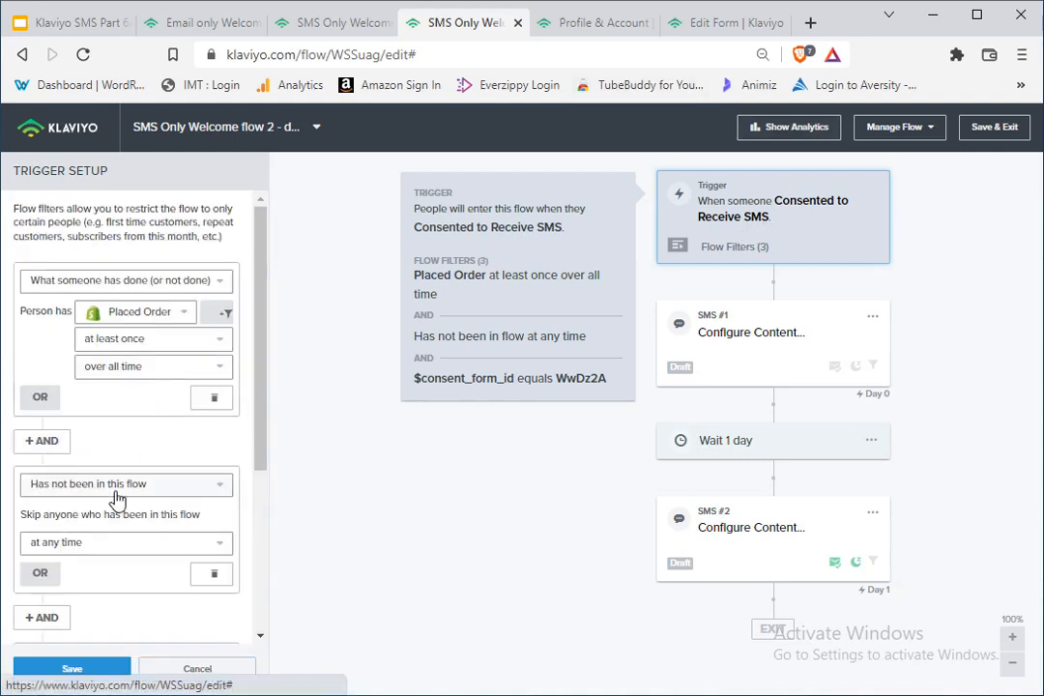
scroll(107, 499, "down", 3)
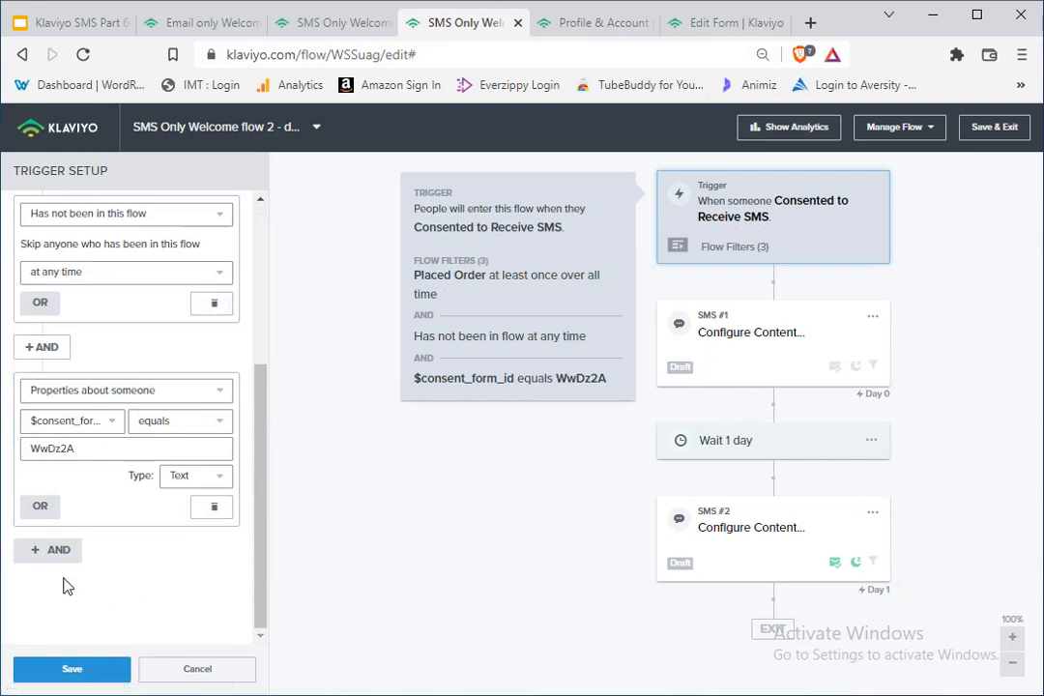
left_click(102, 423)
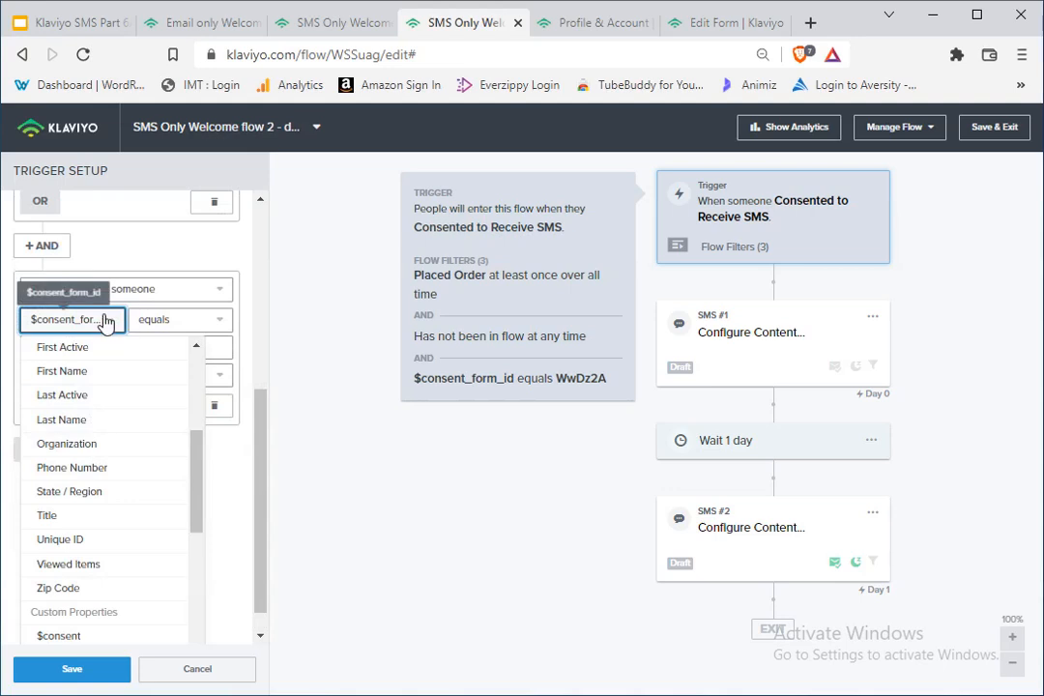
scroll(126, 317, "up", 2)
scroll(78, 524, "down", 3)
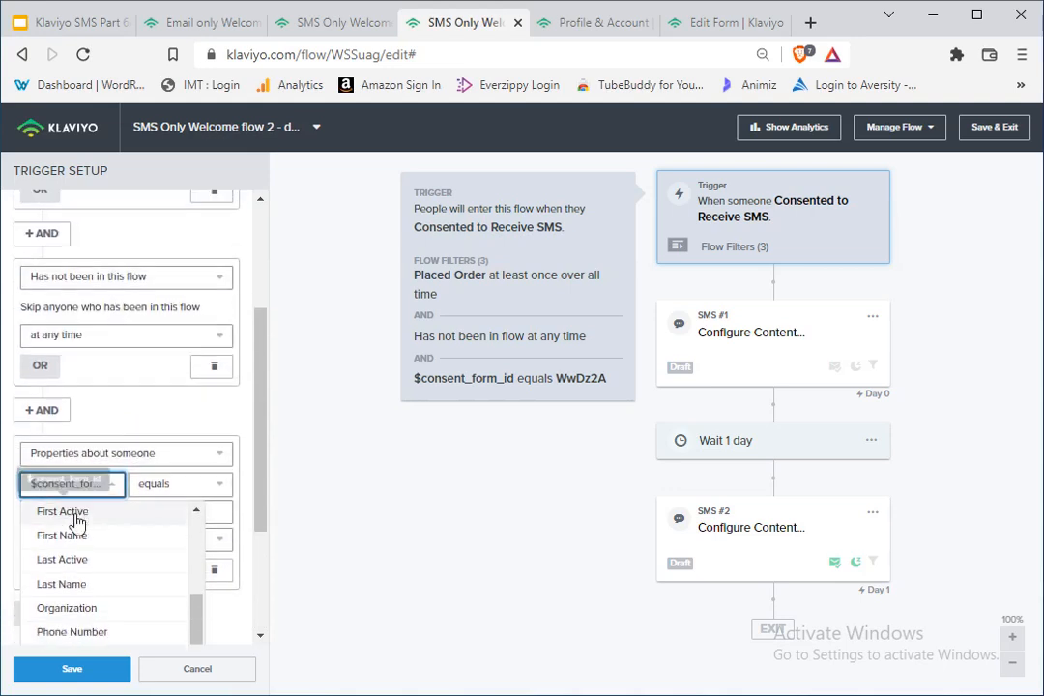
scroll(101, 512, "down", 1)
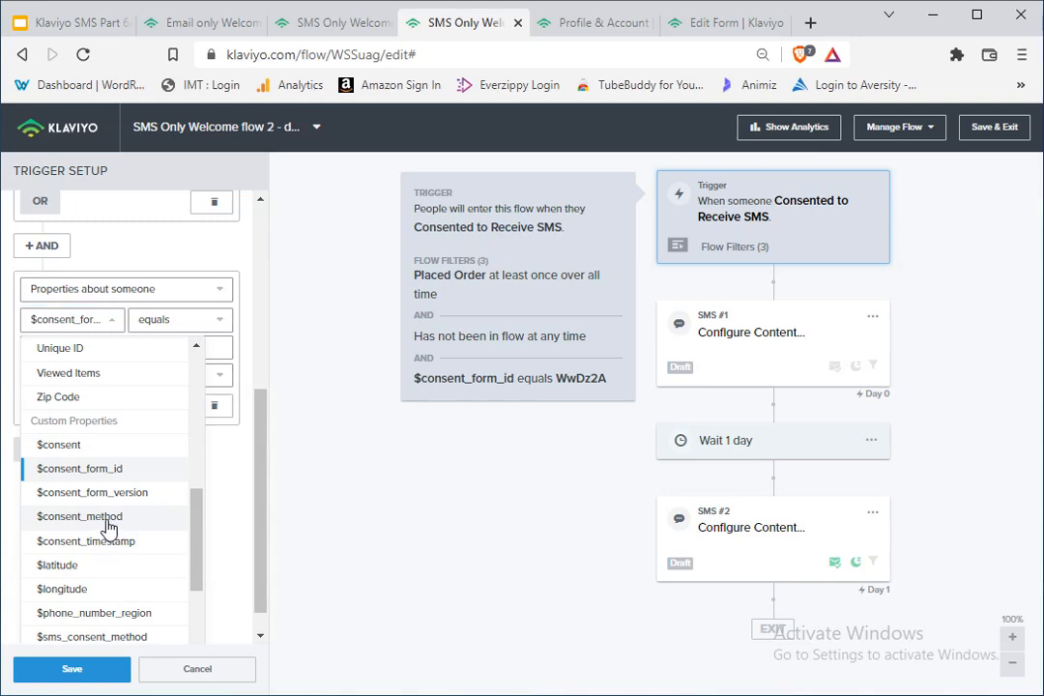
left_click(108, 518)
Step: Try setting the $consent_method condition to doesn't equal "Klaviyo Form"
left_click(187, 436)
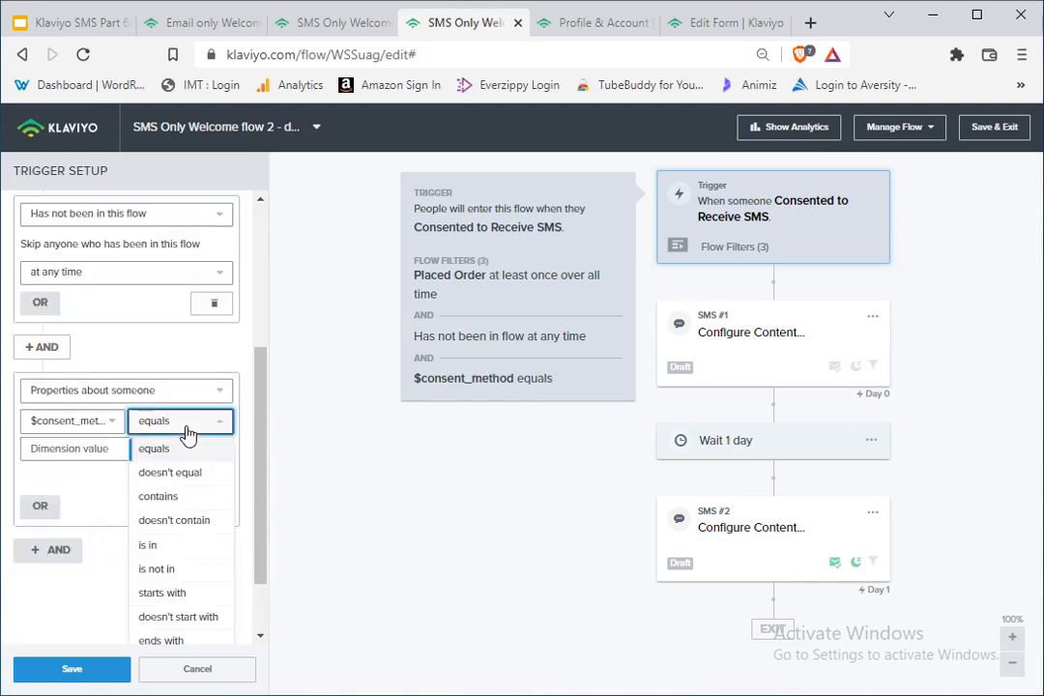
left_click(193, 473)
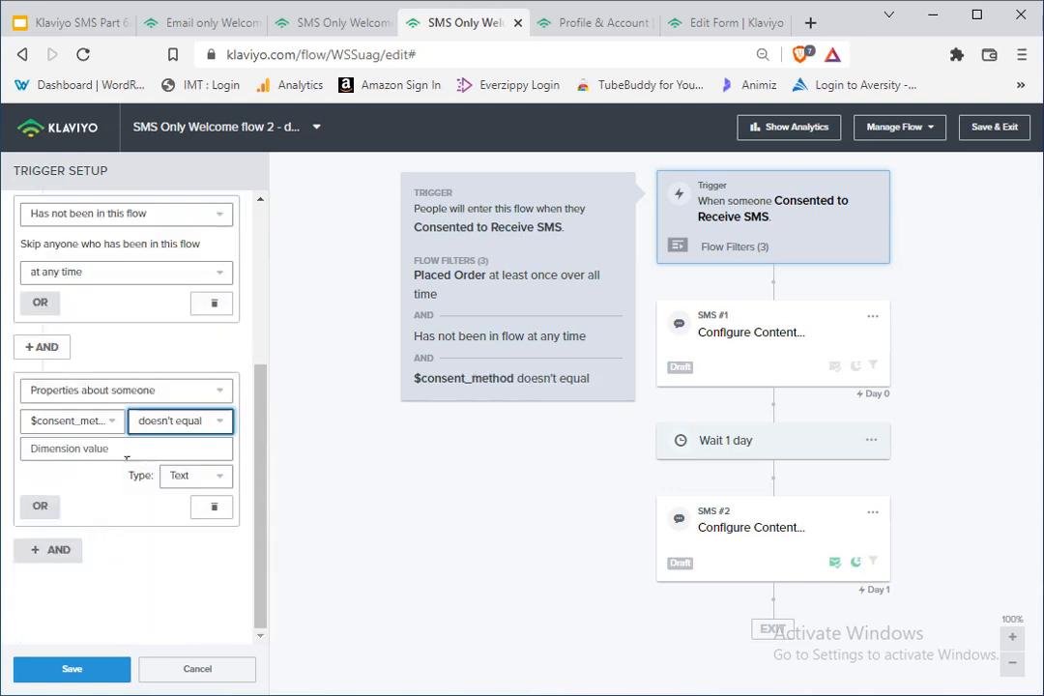
left_click(72, 448)
left_click(63, 472)
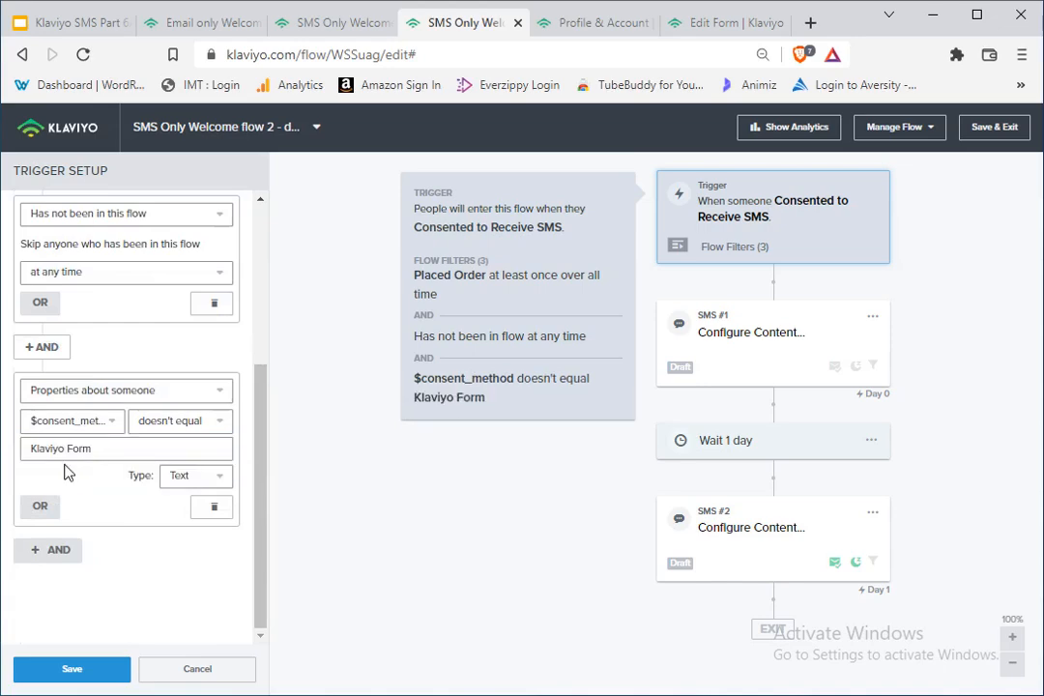
Step: Restore the third flow filter condition to $consent_form_id equals WwDz2A and save the filters
left_click(116, 452)
left_click_drag(116, 452, 7, 439)
left_click(112, 454)
left_click(164, 617)
left_click(70, 669)
Step: Check the settings of SMS #1 and SMS #2 in the flow, and close them
left_click(750, 343)
left_click(794, 522)
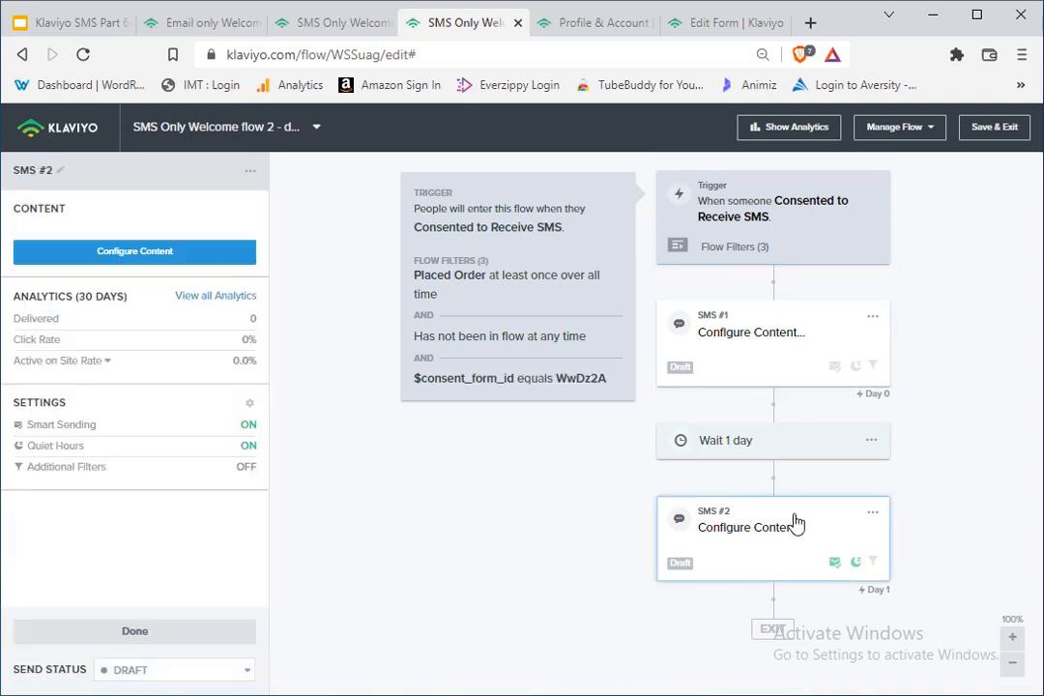
left_click(198, 631)
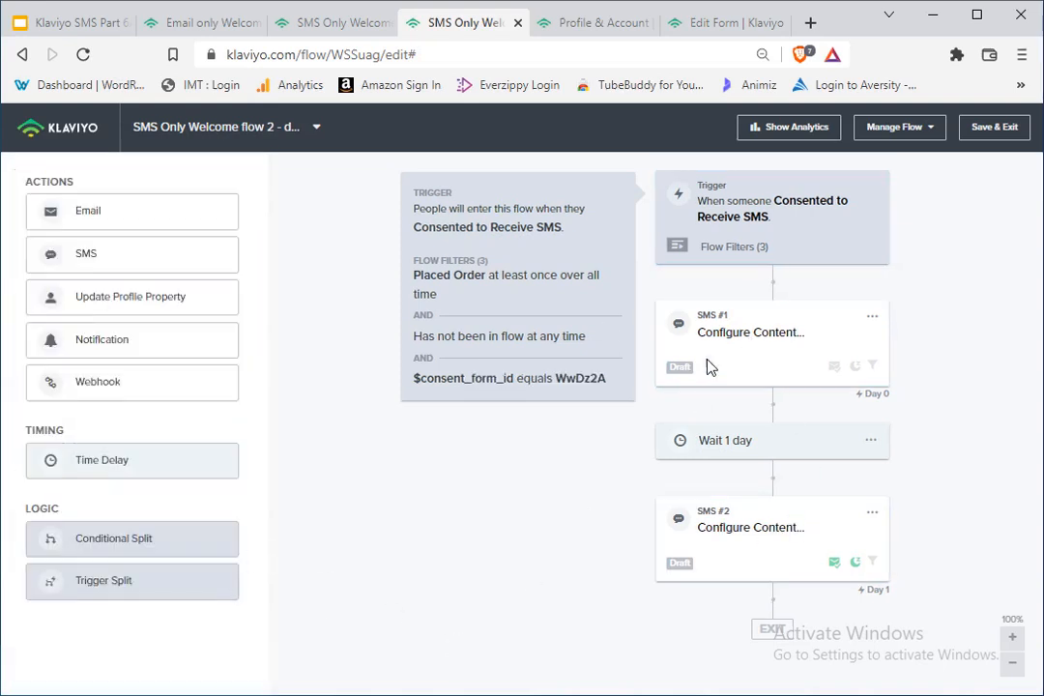
Step: Edit the trigger's flow filters and change the third condition's property to $consent_method
left_click(776, 213)
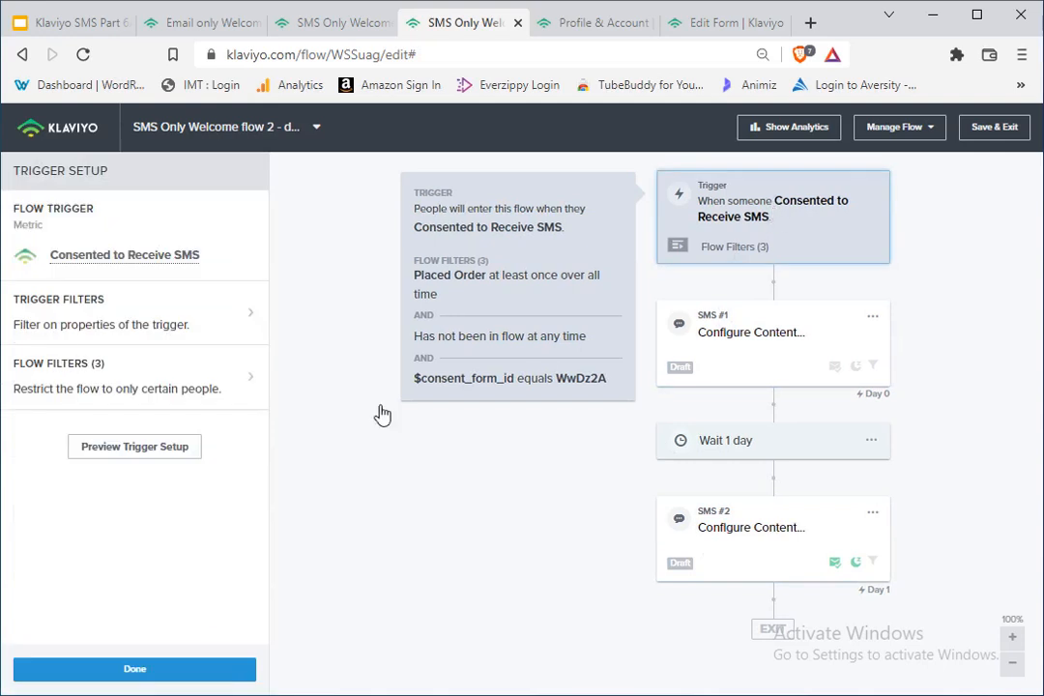
left_click(86, 387)
scroll(204, 558, "down", 3)
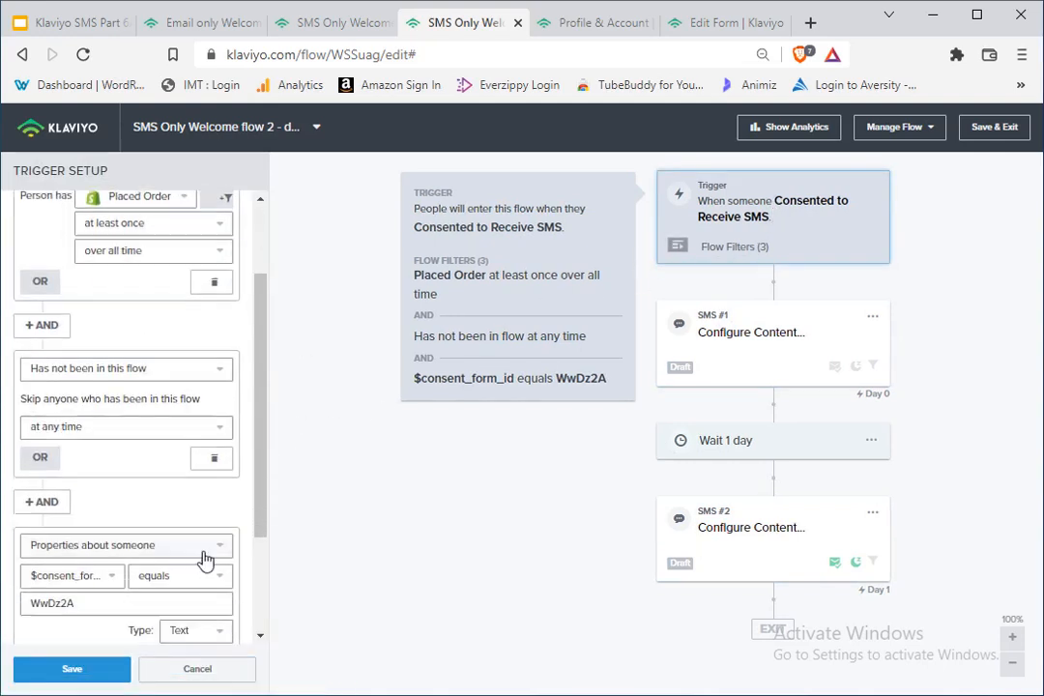
scroll(205, 558, "down", 3)
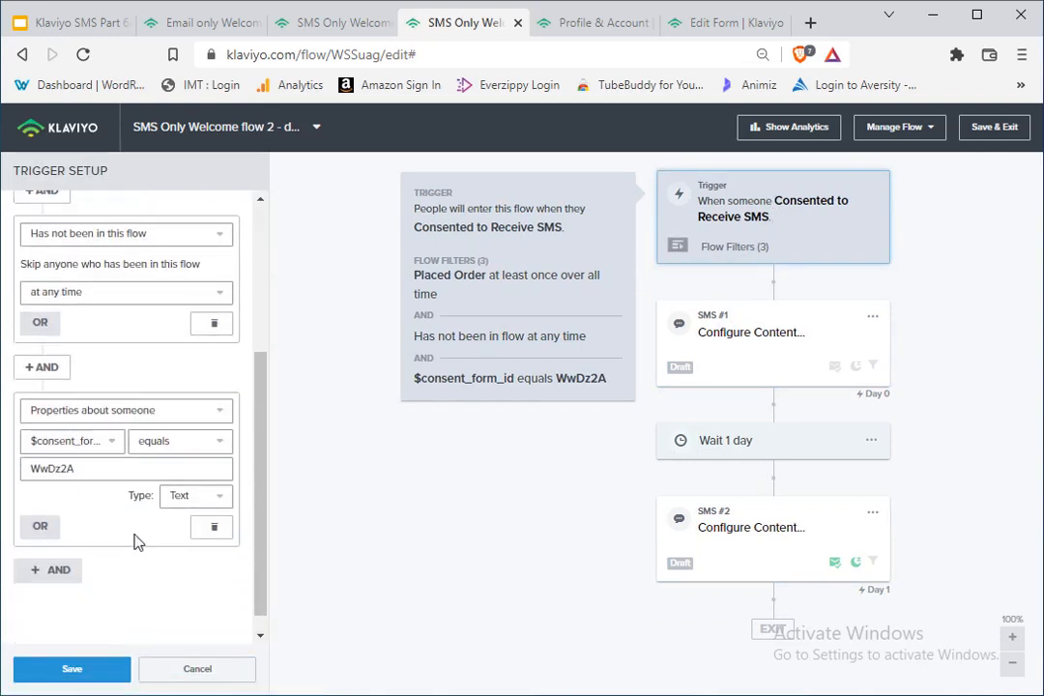
left_click(92, 431)
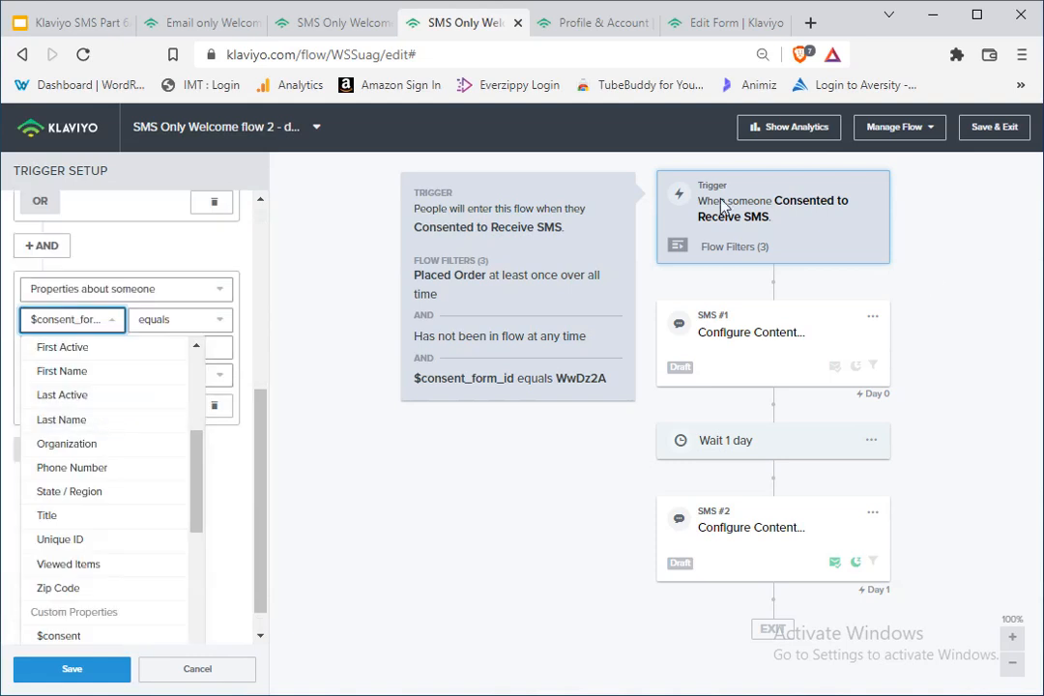
scroll(93, 456, "down", 3)
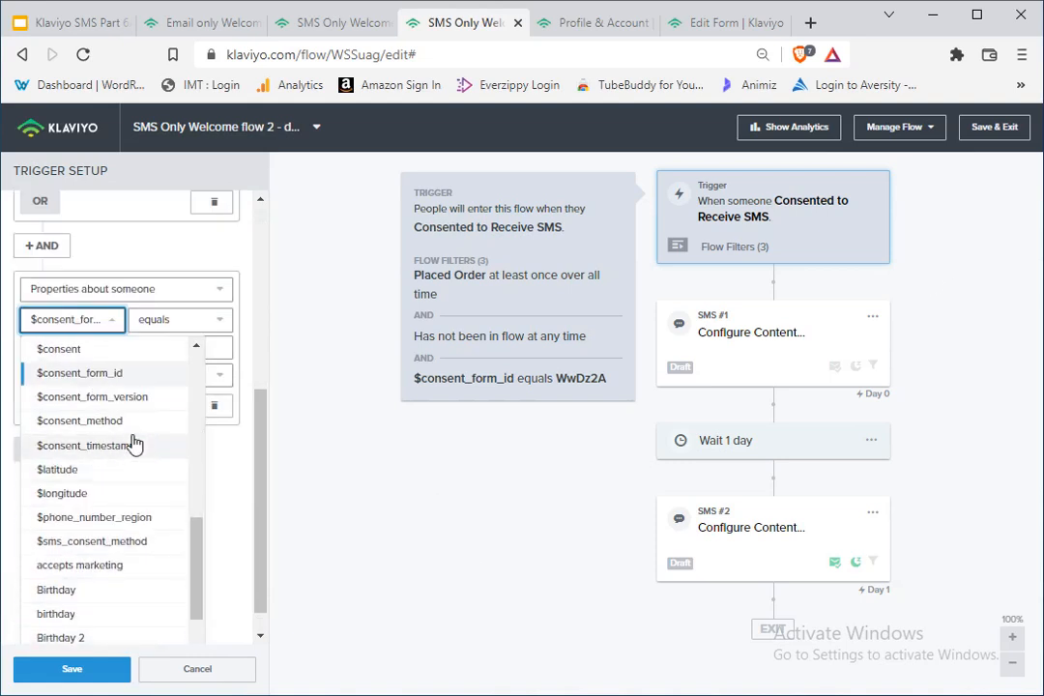
left_click(107, 420)
Step: Set the $consent_method condition to doesn't equal "Klaviyo Form", save the flow filters, and close the trigger setup
left_click(182, 422)
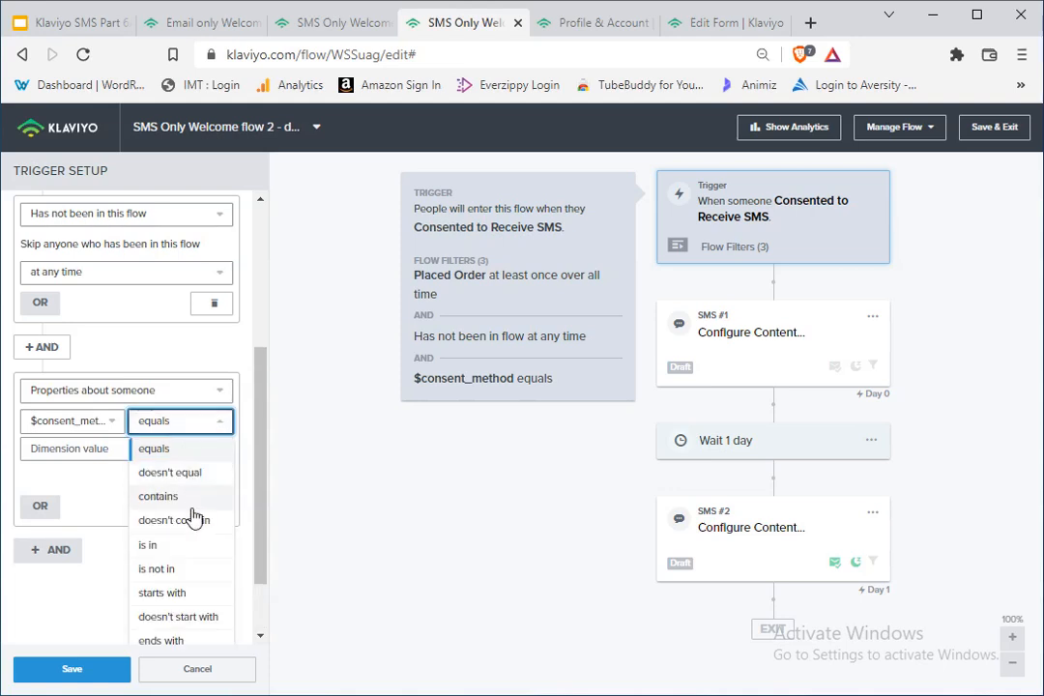
left_click(183, 473)
left_click(106, 449)
left_click(82, 471)
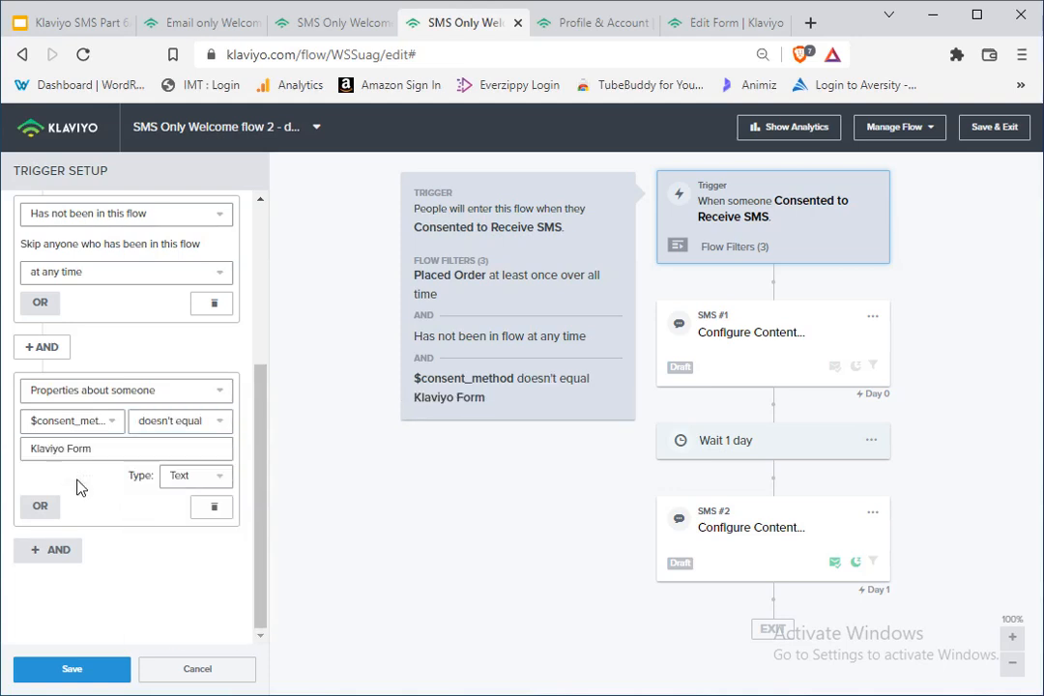
left_click(84, 672)
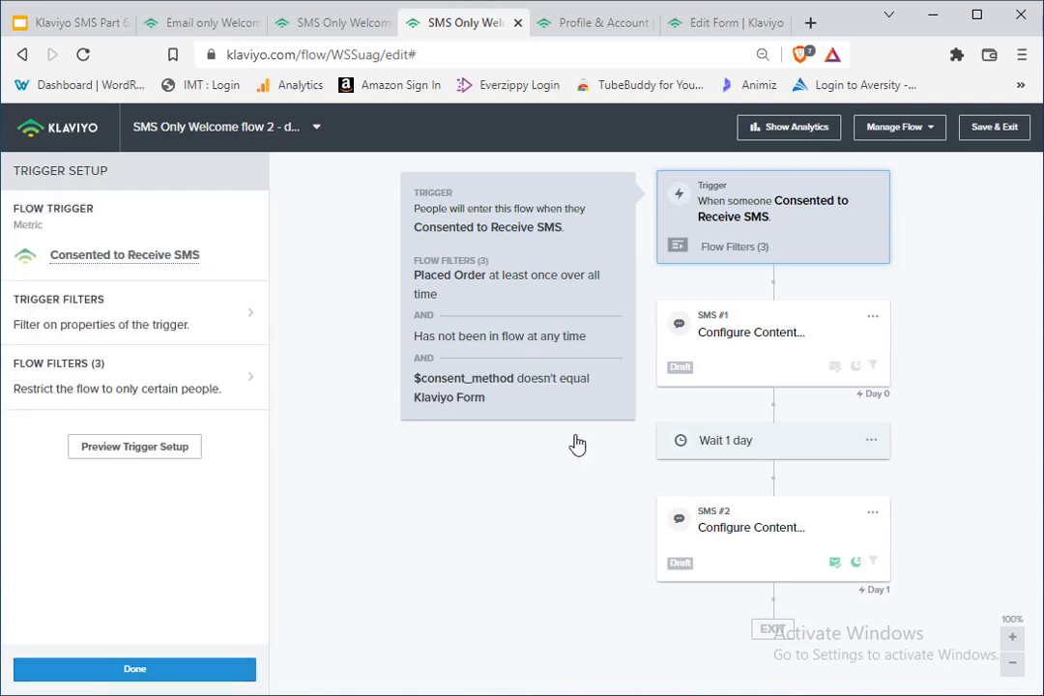
left_click(169, 671)
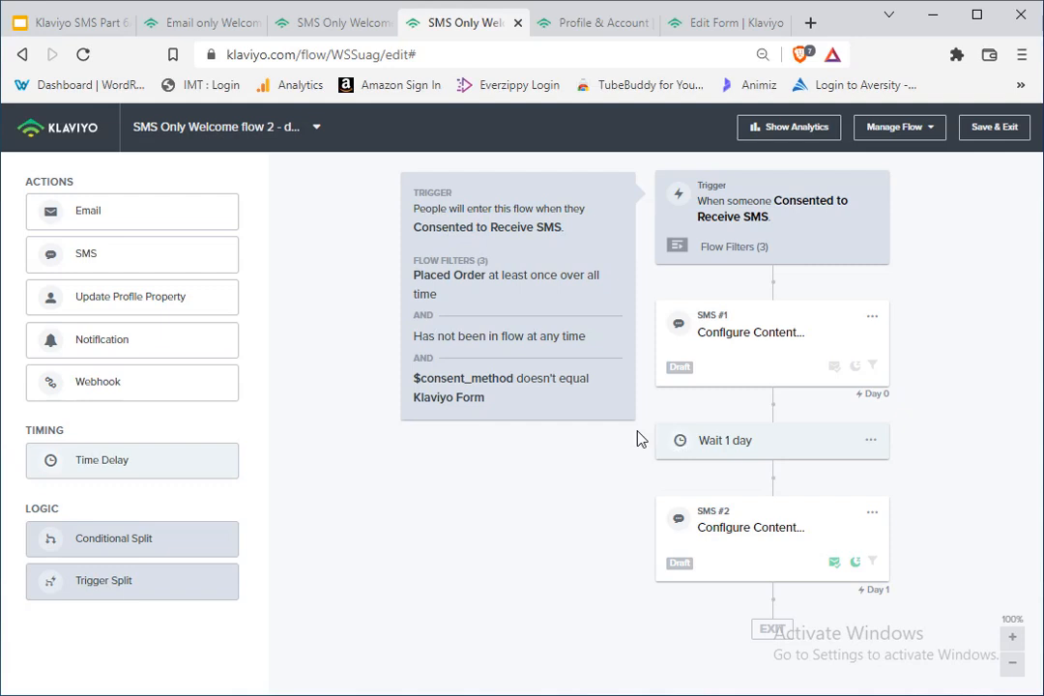
left_click_drag(0, 580, 0, 355)
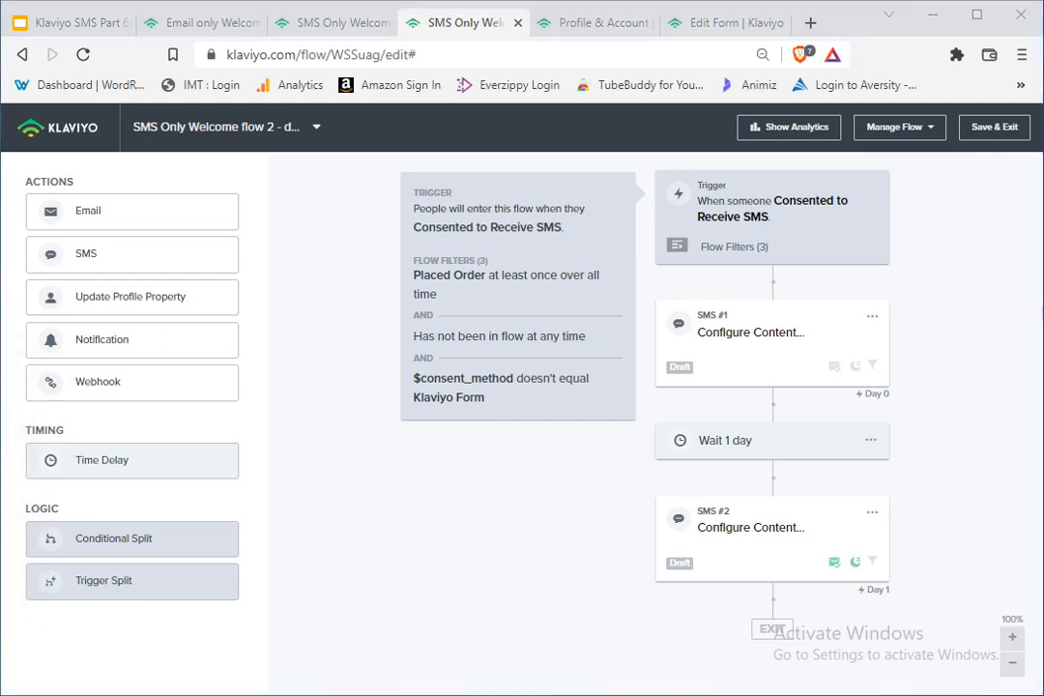
left_click(86, 25)
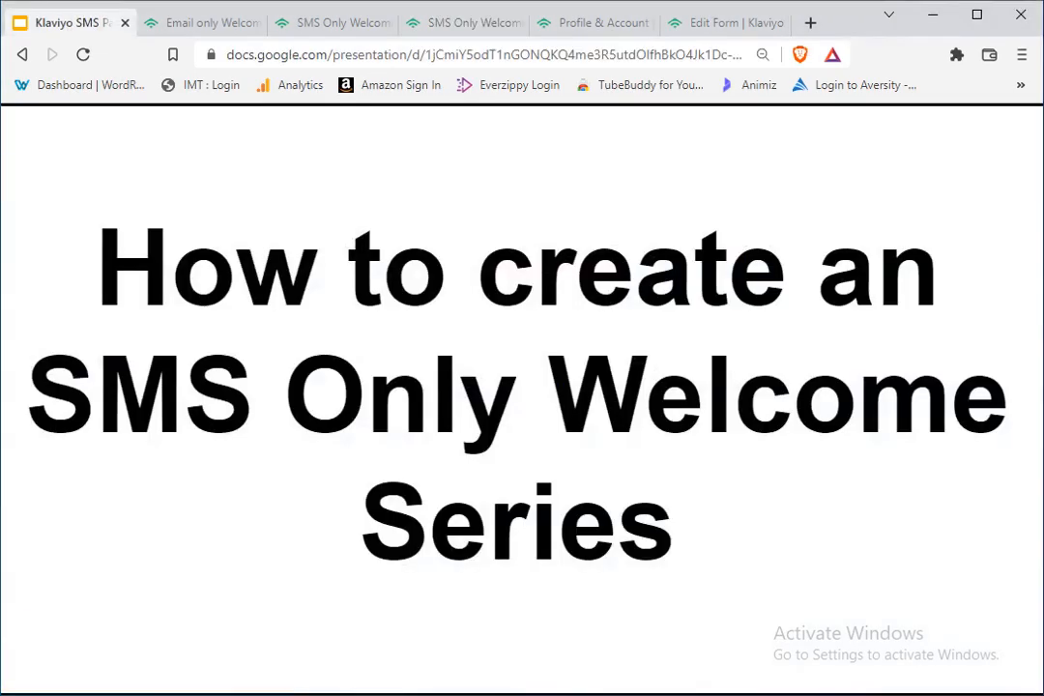
key("Right")
key("Right")
key("Right")
key("Right")
key("Right")
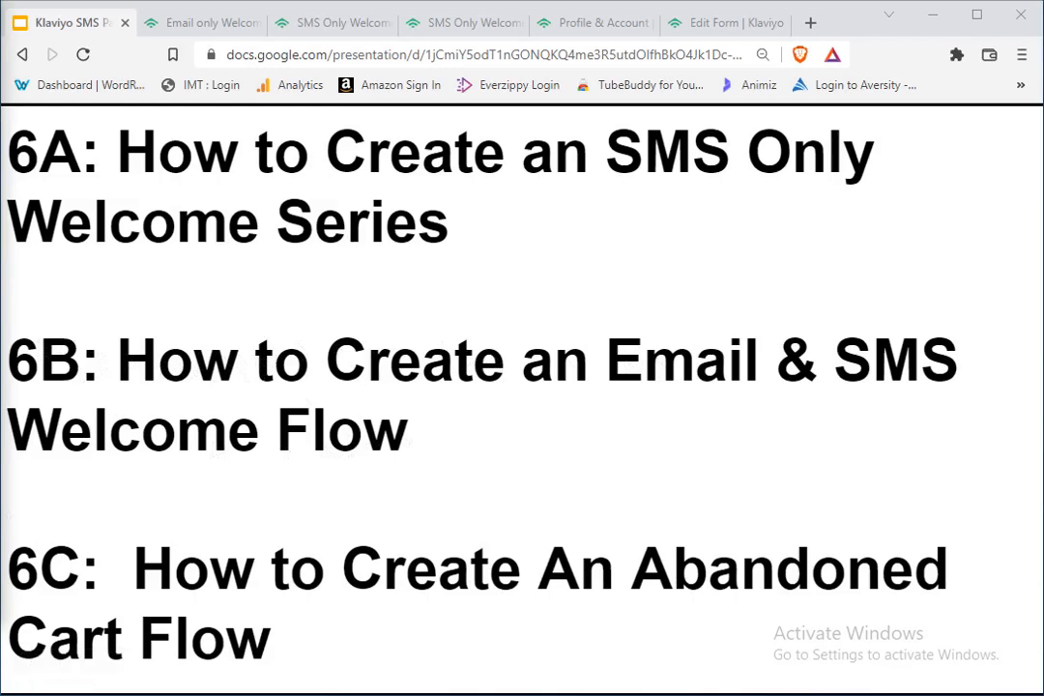
key("Right")
key("Right")
key("Right")
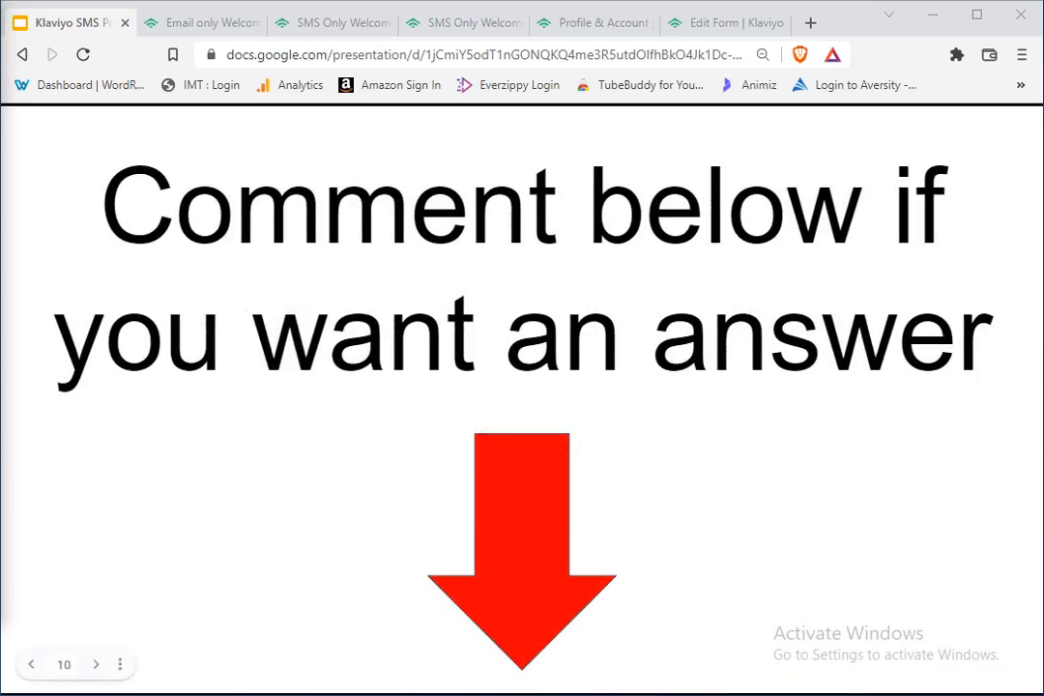
key("Right")
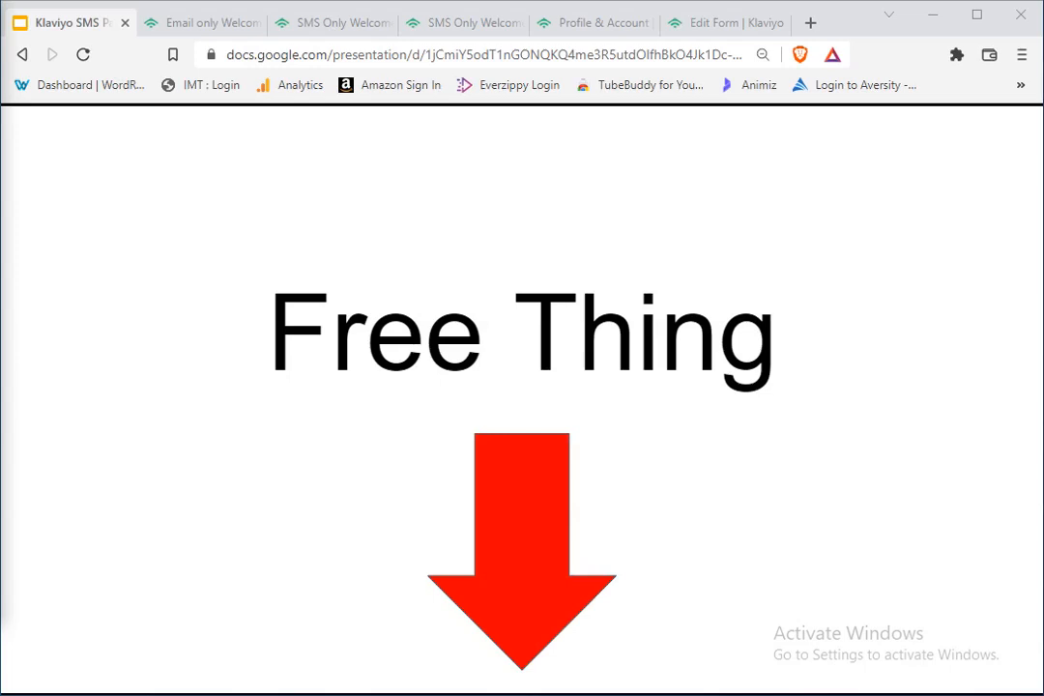
key("Right")
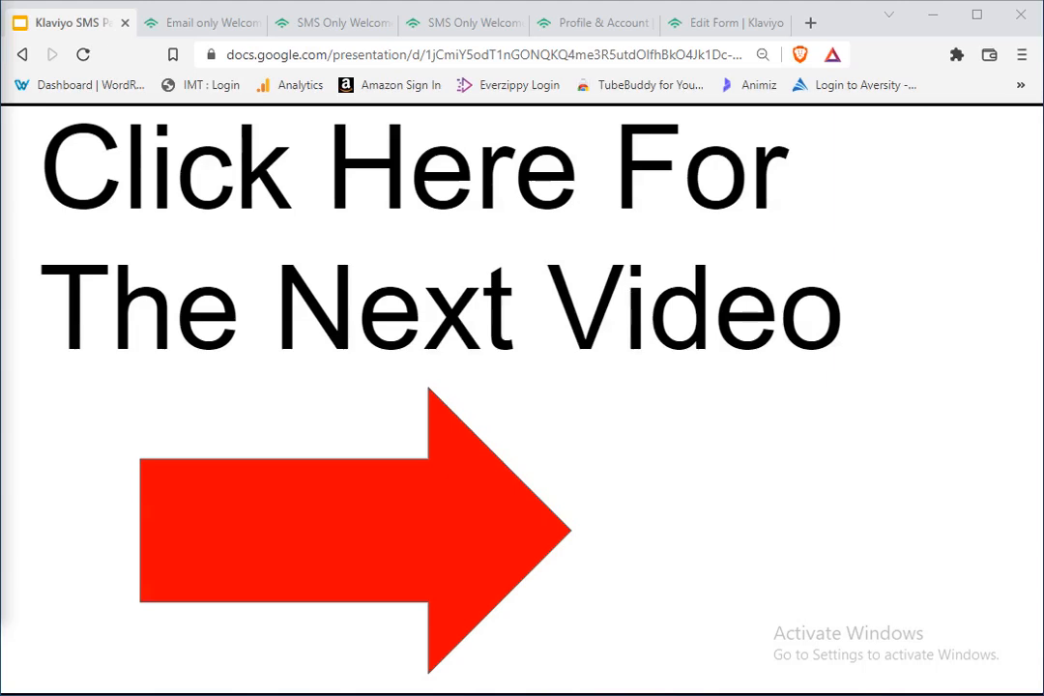
left_click_drag(0, 118, 48, 18)
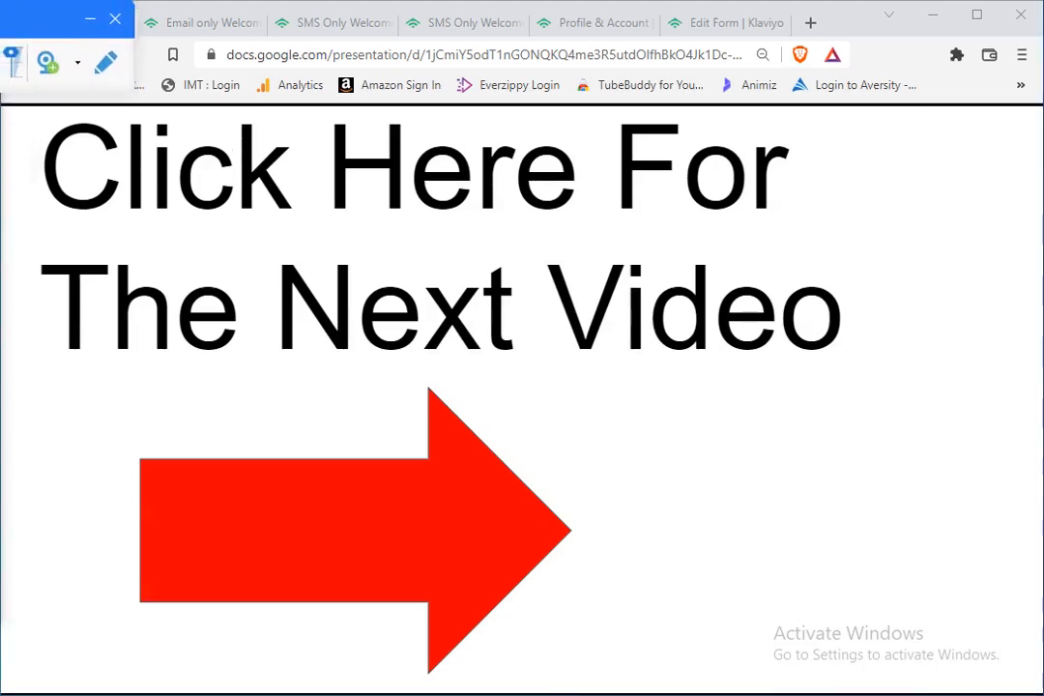